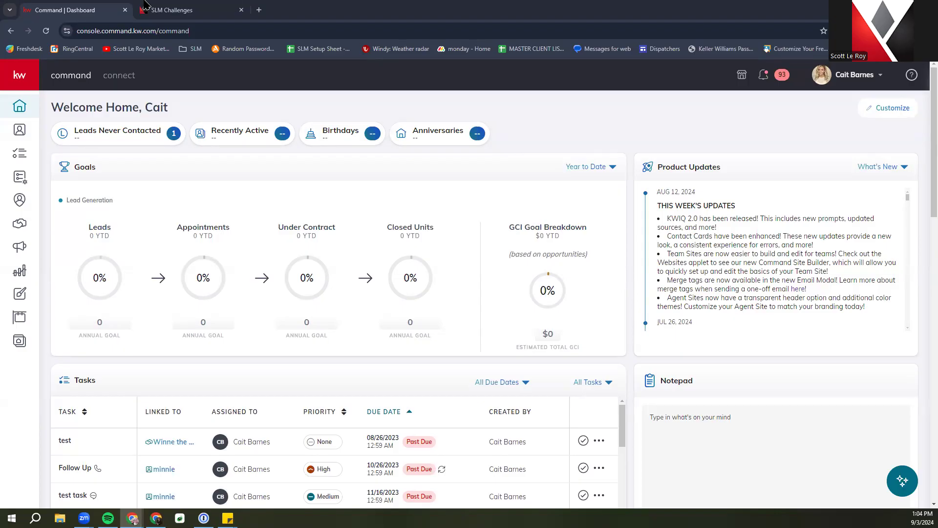
Switch to the SLM website and open its New KW Agent Websites page from the agent resources
{"action": "left_click", "coordinate": [187, 10]}
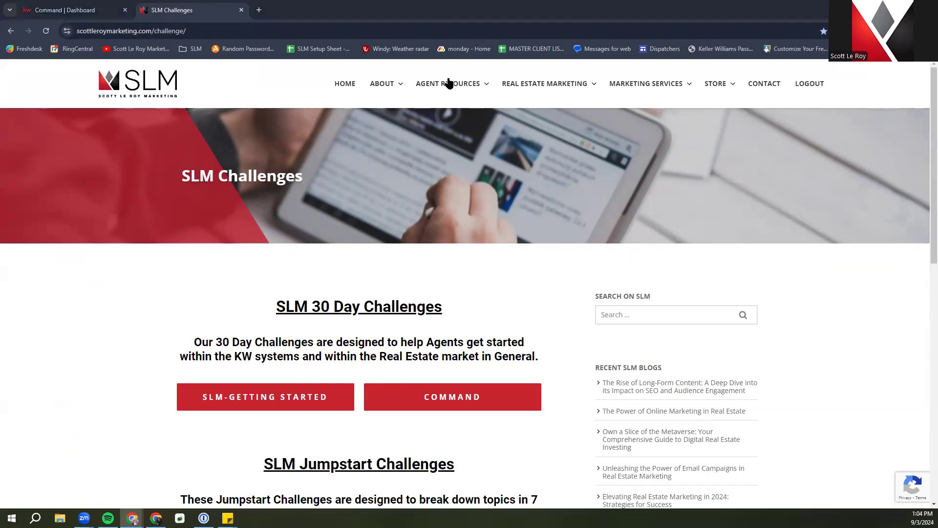
{"action": "mouse_move", "coordinate": [449, 83]}
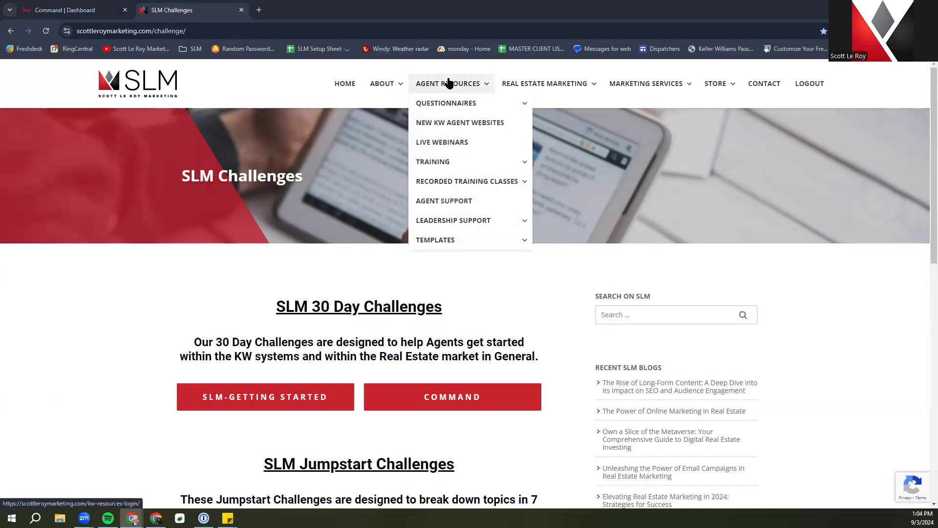
{"action": "left_click", "coordinate": [450, 123]}
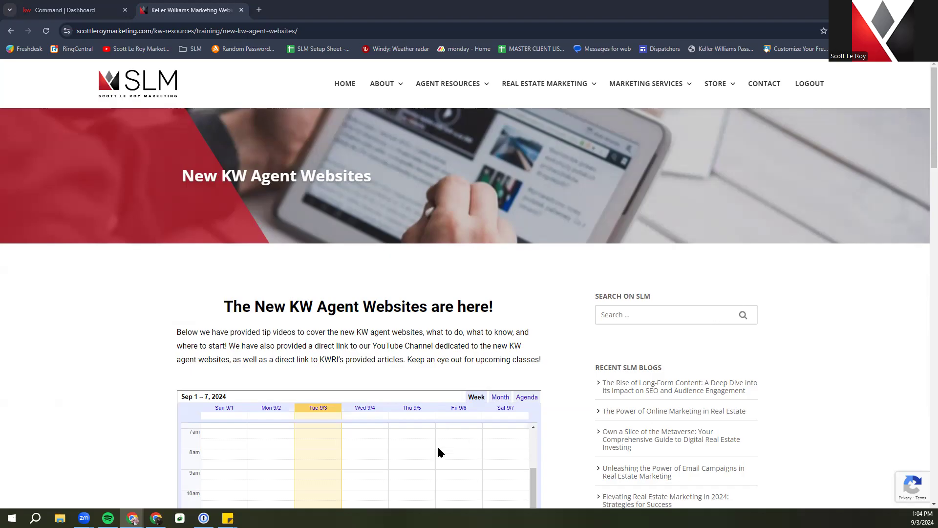
View the details of Wednesday's Database Overview class in the training calendar and close them
{"action": "scroll", "coordinate": [441, 382], "scroll_direction": "down", "scroll_amount": 2}
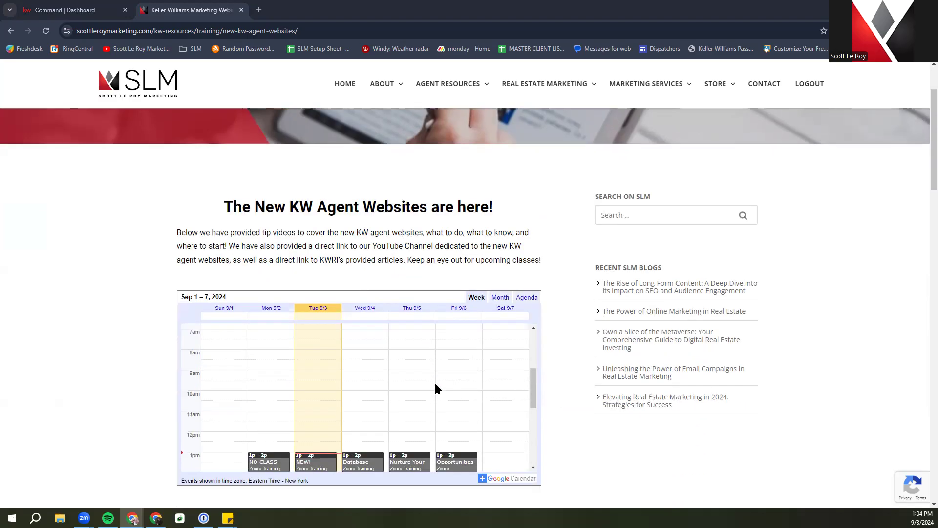
{"action": "scroll", "coordinate": [438, 388], "scroll_direction": "down", "scroll_amount": 2}
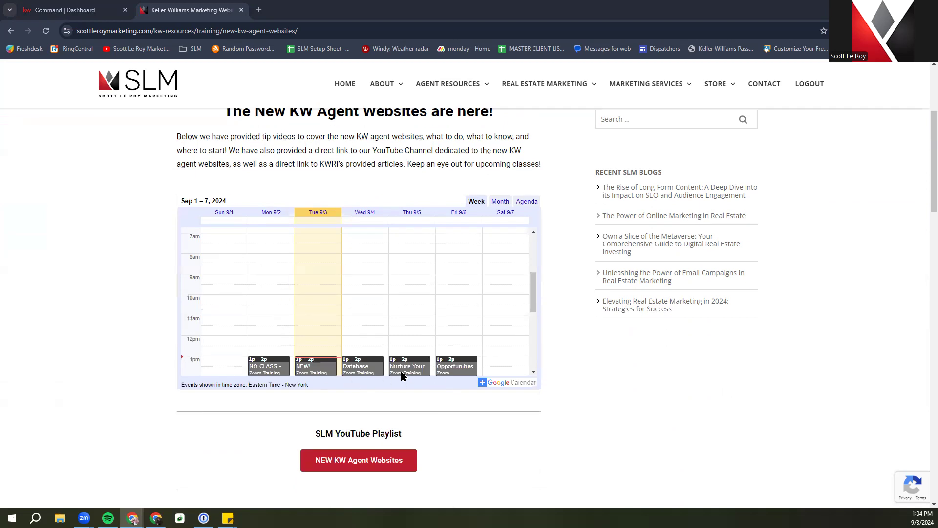
{"action": "left_click_drag", "start_coordinate": [532, 295], "coordinate": [533, 316]}
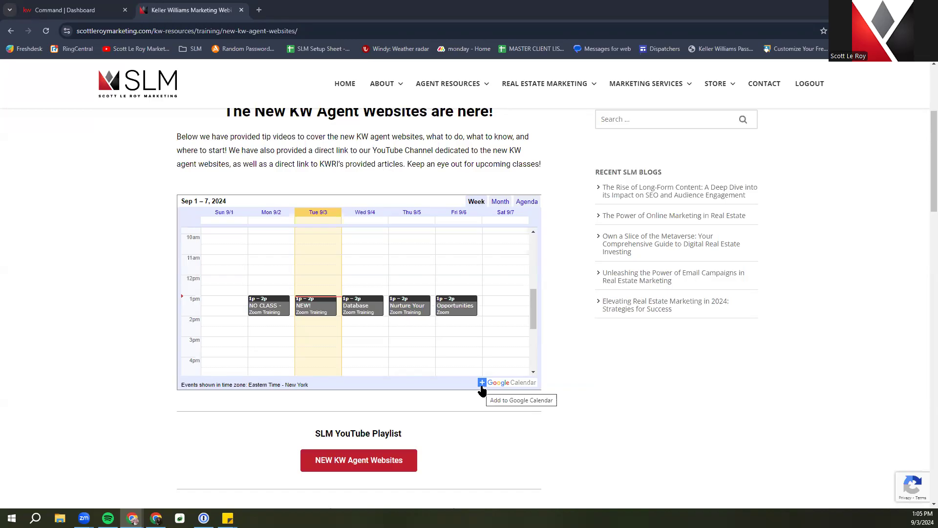
{"action": "left_click", "coordinate": [370, 303]}
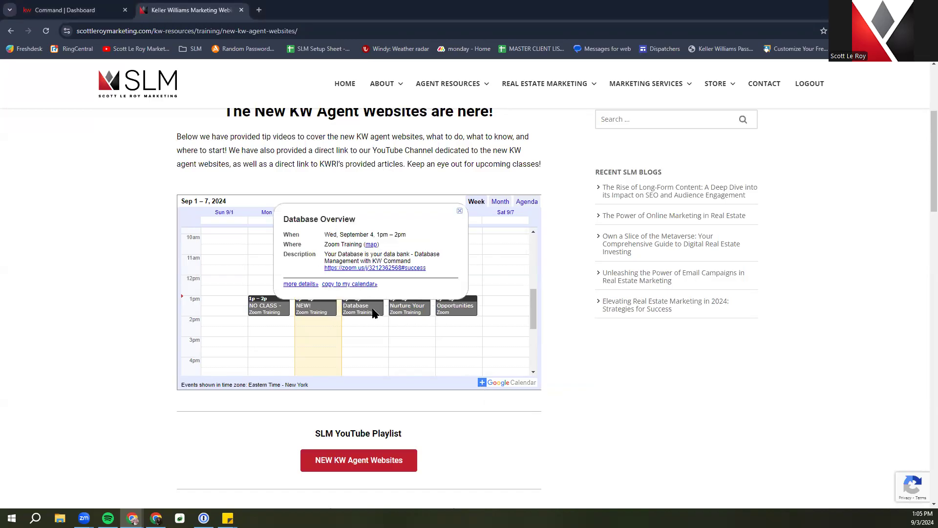
{"action": "left_click", "coordinate": [370, 309]}
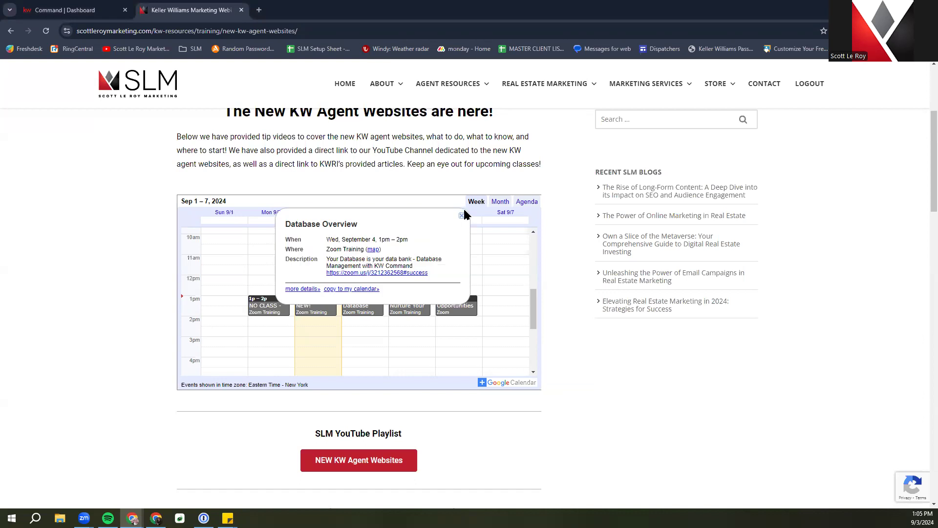
{"action": "left_click", "coordinate": [461, 216]}
Examine the tip videos and guide links for before and after launching the new KW website
{"action": "scroll", "coordinate": [605, 381], "scroll_direction": "down", "scroll_amount": 3}
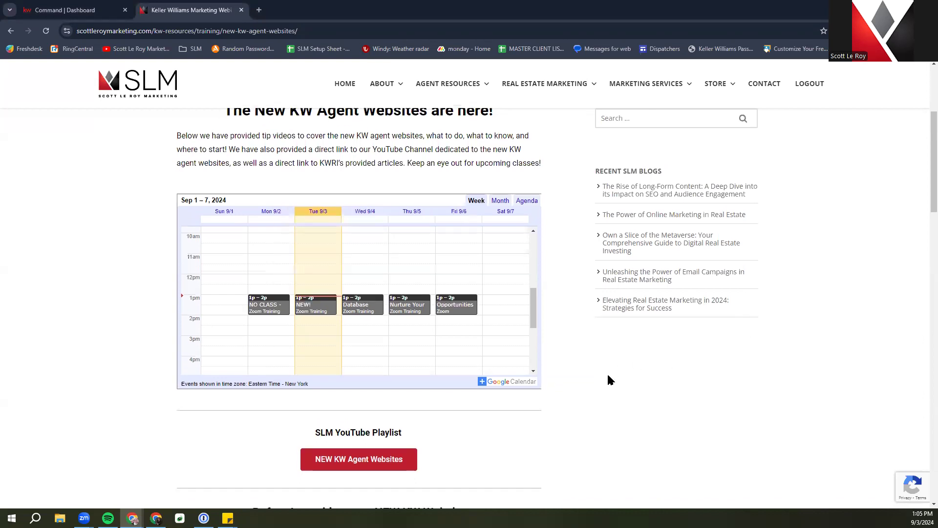
{"action": "scroll", "coordinate": [720, 411], "scroll_direction": "up", "scroll_amount": 1}
{"action": "scroll", "coordinate": [721, 410], "scroll_direction": "down", "scroll_amount": 4}
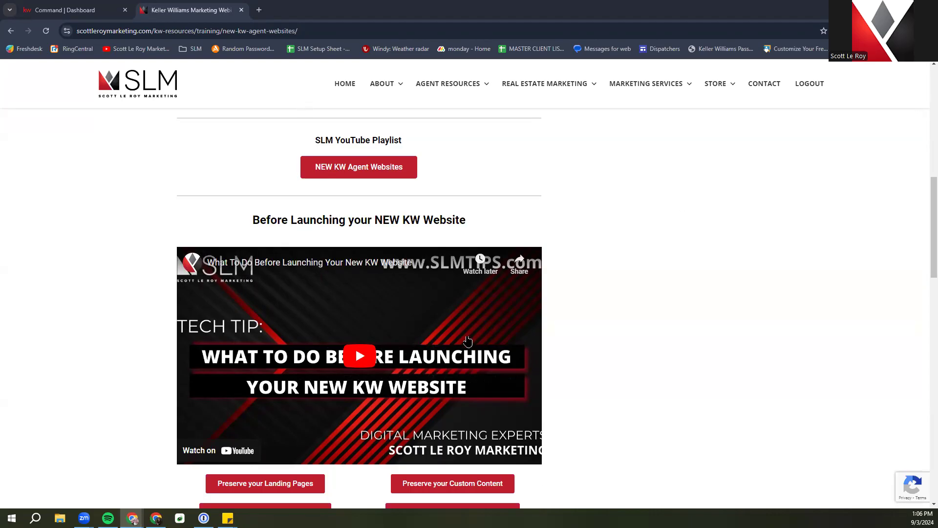
{"action": "scroll", "coordinate": [470, 339], "scroll_direction": "down", "scroll_amount": 1}
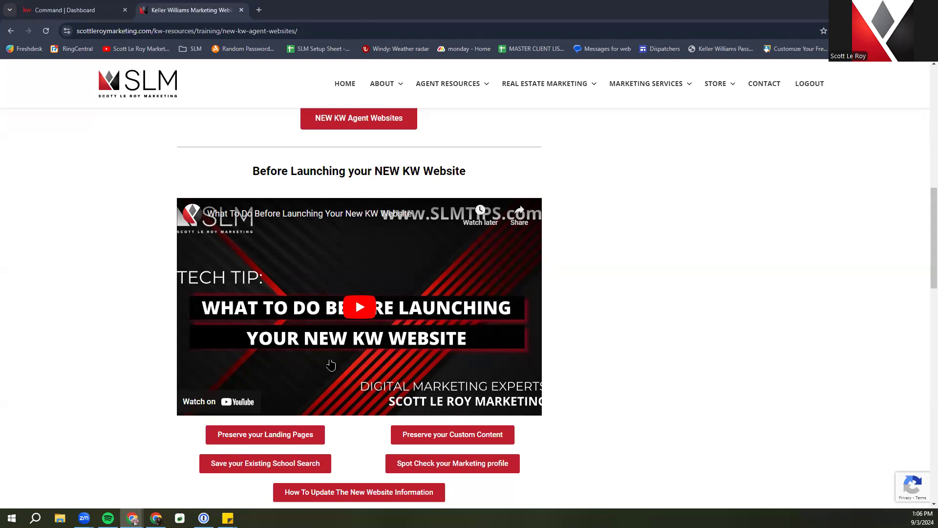
{"action": "scroll", "coordinate": [330, 364], "scroll_direction": "down", "scroll_amount": 7}
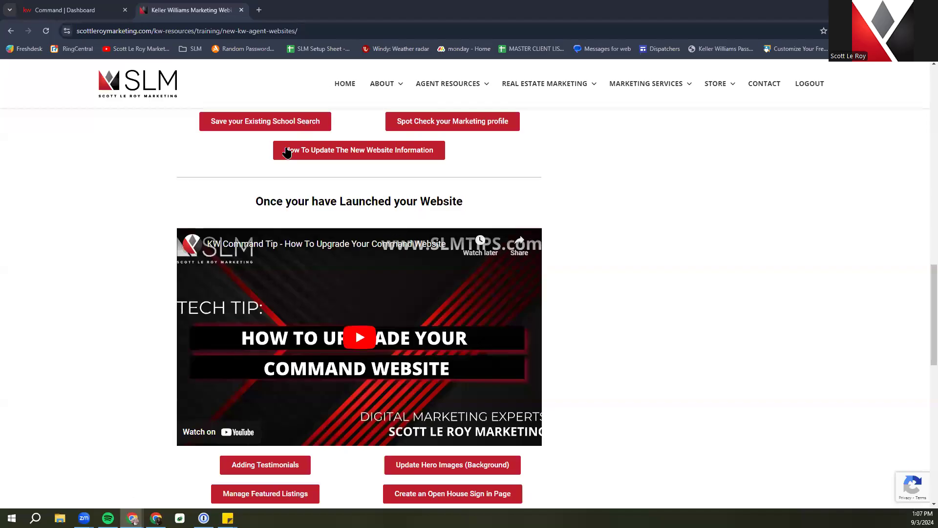
{"action": "scroll", "coordinate": [226, 241], "scroll_direction": "up", "scroll_amount": 3}
{"action": "scroll", "coordinate": [226, 241], "scroll_direction": "down", "scroll_amount": 5}
{"action": "scroll", "coordinate": [234, 195], "scroll_direction": "up", "scroll_amount": 1}
{"action": "scroll", "coordinate": [237, 181], "scroll_direction": "down", "scroll_amount": 1}
{"action": "scroll", "coordinate": [241, 170], "scroll_direction": "up", "scroll_amount": 1}
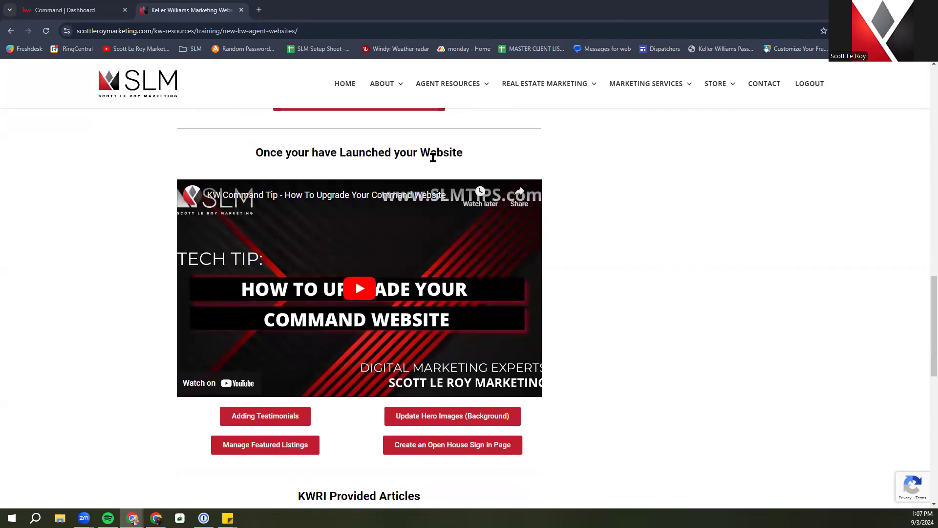
{"action": "scroll", "coordinate": [412, 183], "scroll_direction": "down", "scroll_amount": 2}
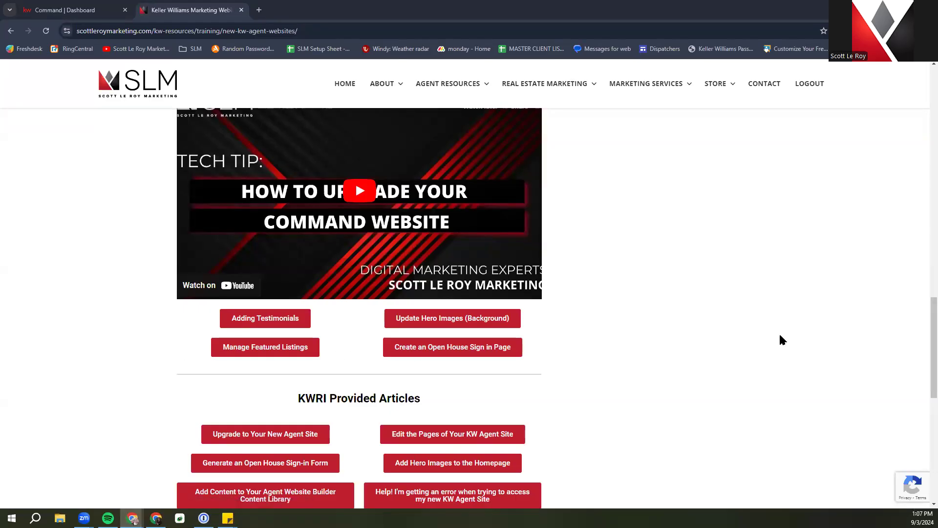
{"action": "scroll", "coordinate": [446, 337], "scroll_direction": "up", "scroll_amount": 2}
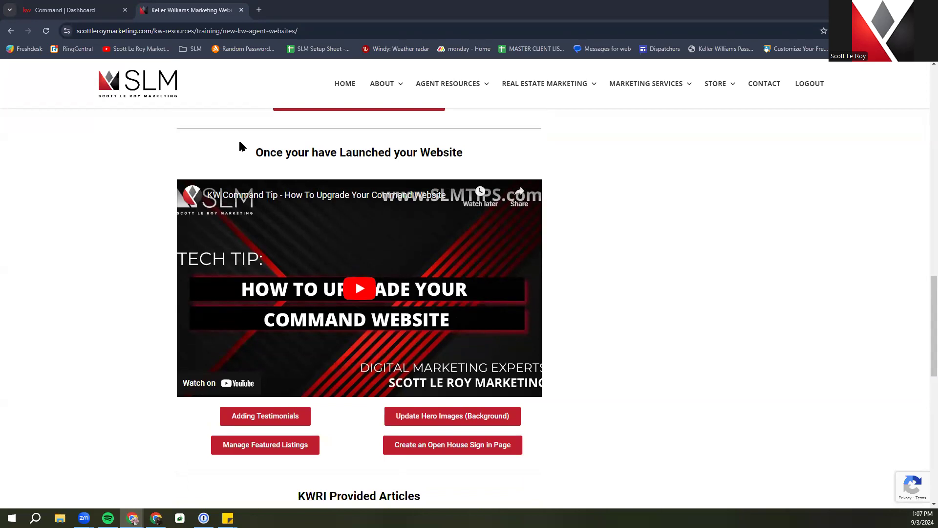
Open the "Upgrade to Your New Agent Site" article from the KWRI Provided Articles and skim through it
{"action": "scroll", "coordinate": [283, 235], "scroll_direction": "down", "scroll_amount": 5}
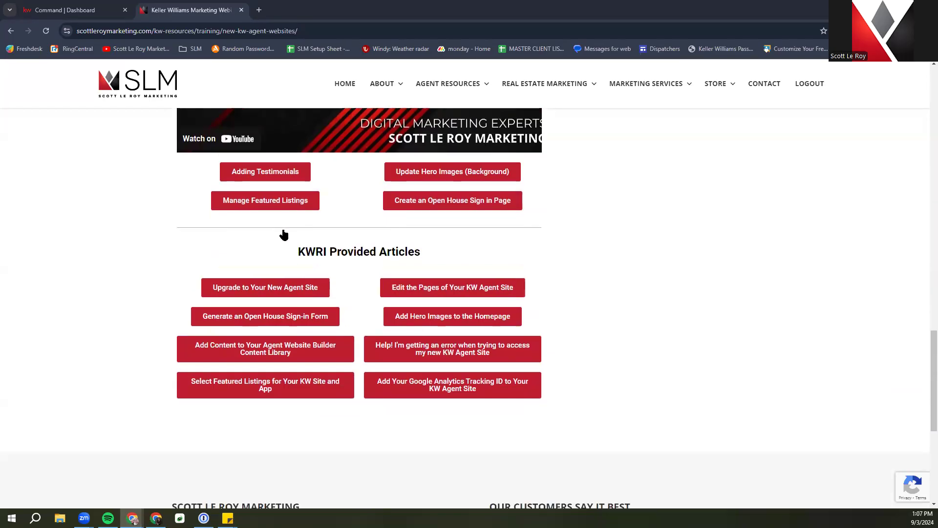
{"action": "scroll", "coordinate": [637, 312], "scroll_direction": "up", "scroll_amount": 1}
{"action": "scroll", "coordinate": [636, 312], "scroll_direction": "down", "scroll_amount": 1}
{"action": "left_click", "coordinate": [239, 290]}
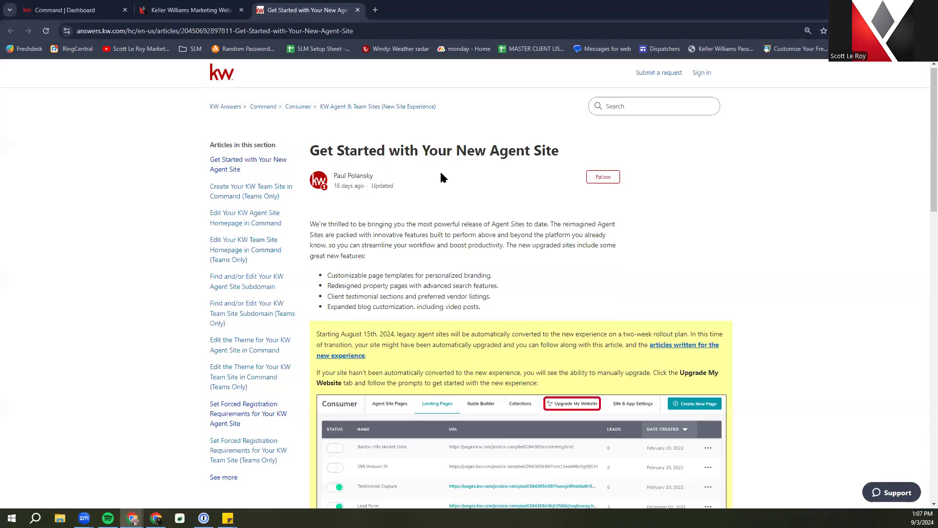
{"action": "scroll", "coordinate": [440, 173], "scroll_direction": "down", "scroll_amount": 10}
{"action": "scroll", "coordinate": [444, 240], "scroll_direction": "up", "scroll_amount": 10}
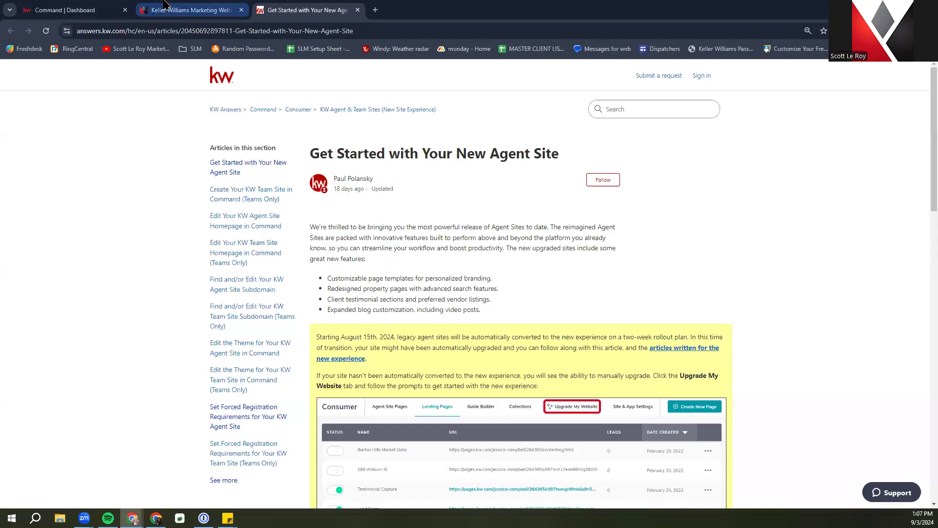
Revisit the pre-launch section of the New KW Agent Websites page, and close both that page and the agent site article
{"action": "left_click", "coordinate": [195, 11]}
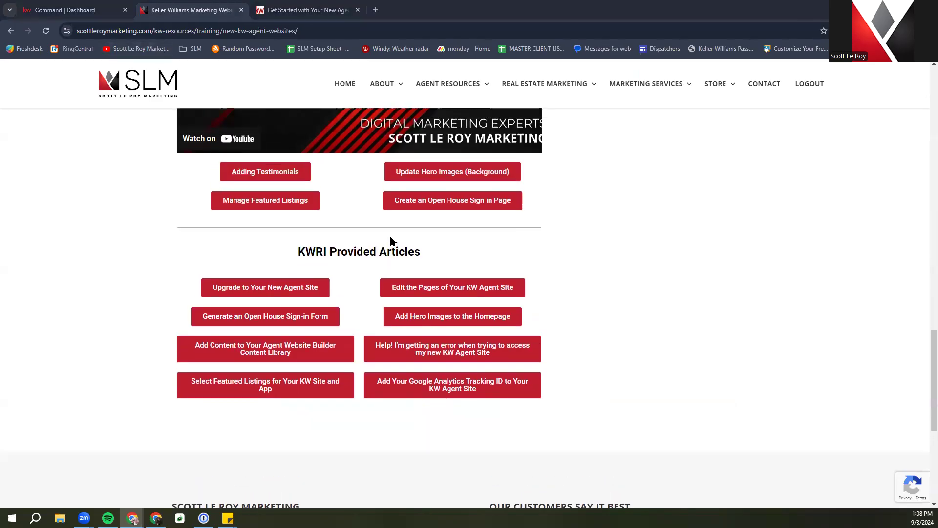
{"action": "scroll", "coordinate": [389, 240], "scroll_direction": "up", "scroll_amount": 12}
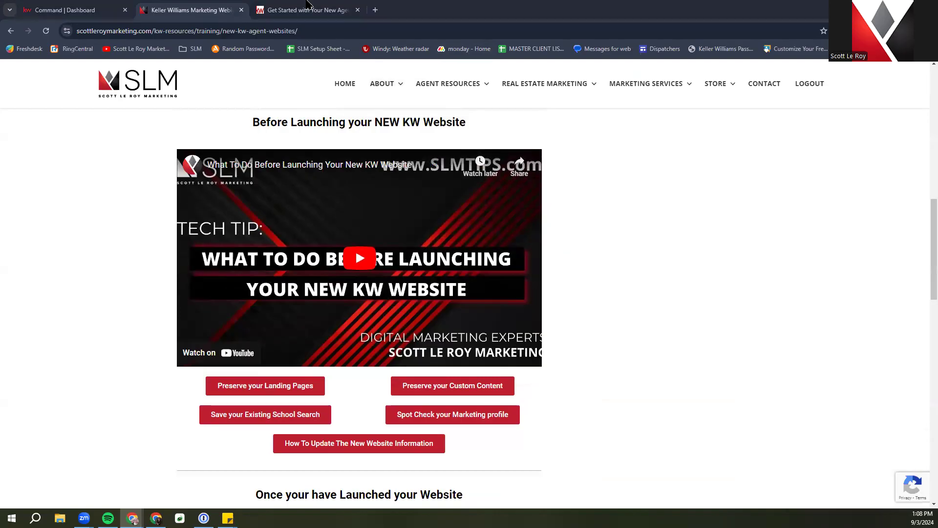
{"action": "left_click", "coordinate": [241, 10]}
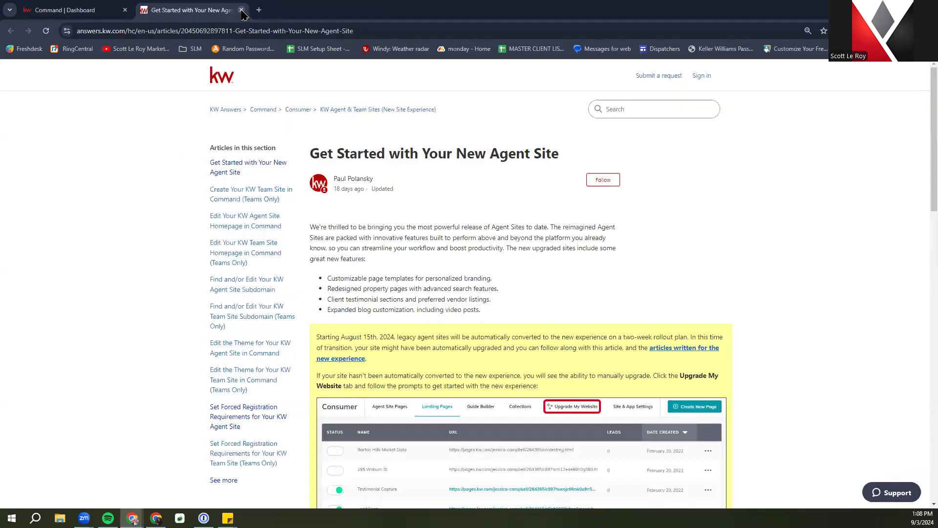
{"action": "left_click", "coordinate": [241, 10]}
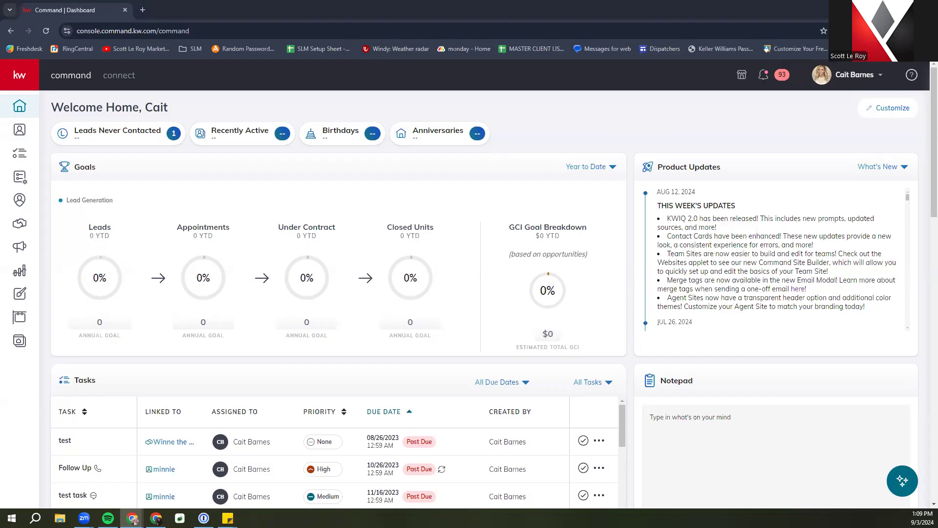
Open the Marketing Profile in the account's Connect Settings, dismissing the browser's notification request
{"action": "left_click", "coordinate": [820, 89]}
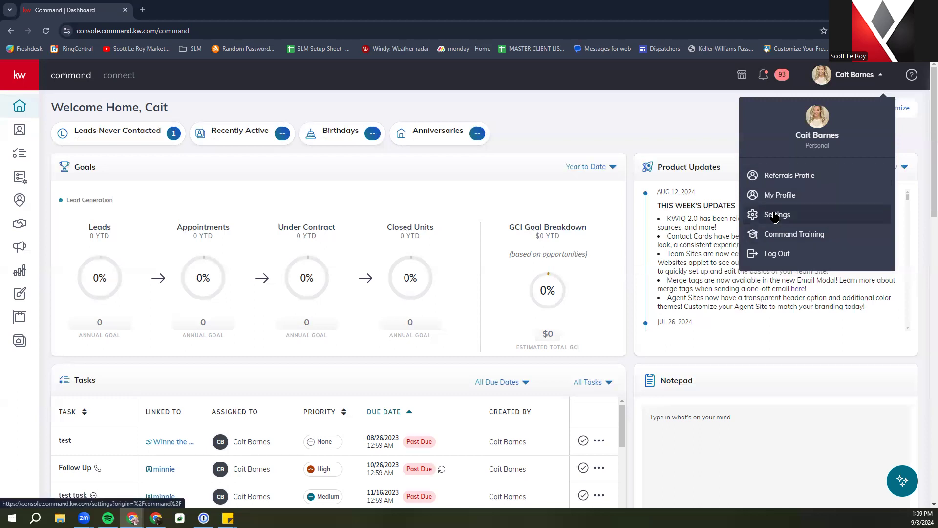
{"action": "left_click", "coordinate": [757, 216]}
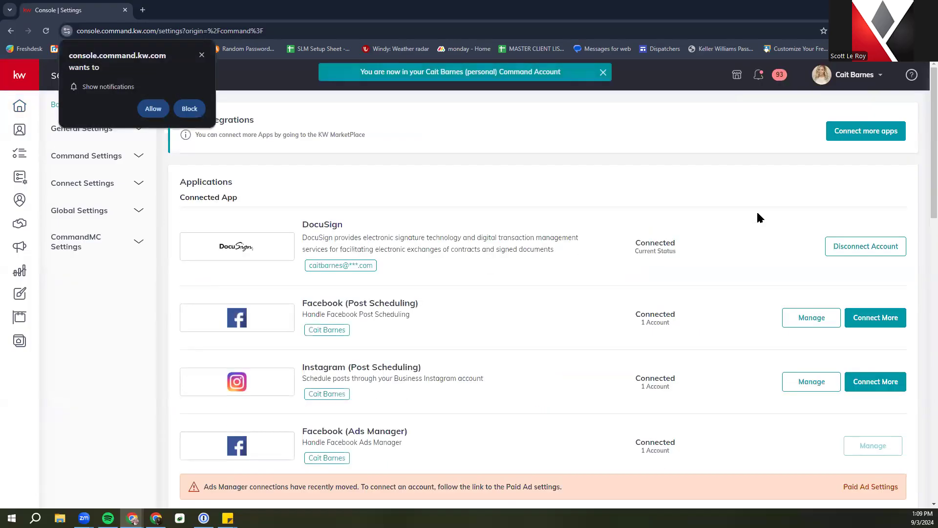
{"action": "left_click", "coordinate": [201, 55]}
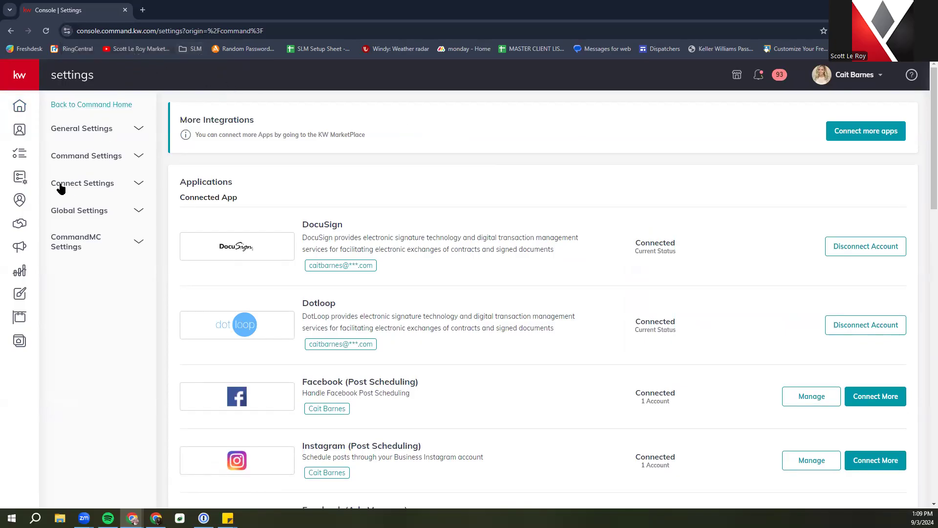
{"action": "left_click", "coordinate": [108, 184]}
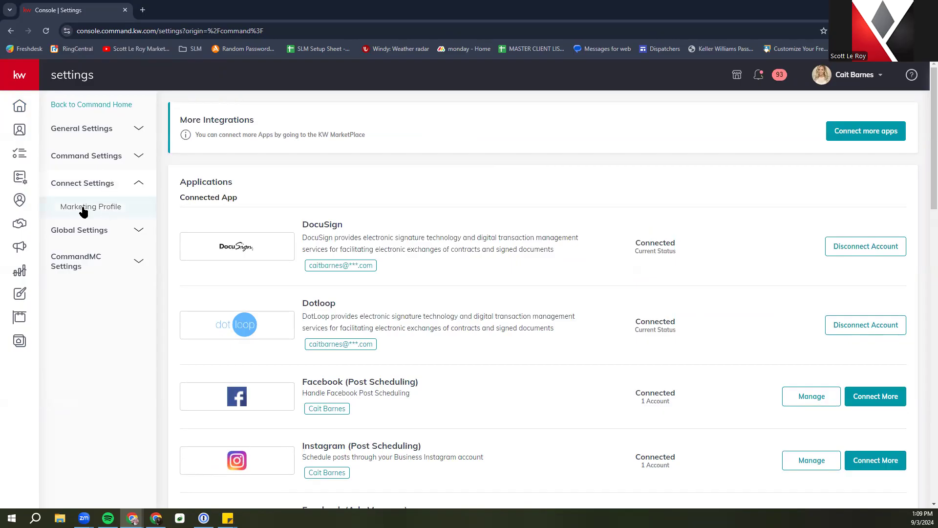
{"action": "left_click", "coordinate": [83, 209]}
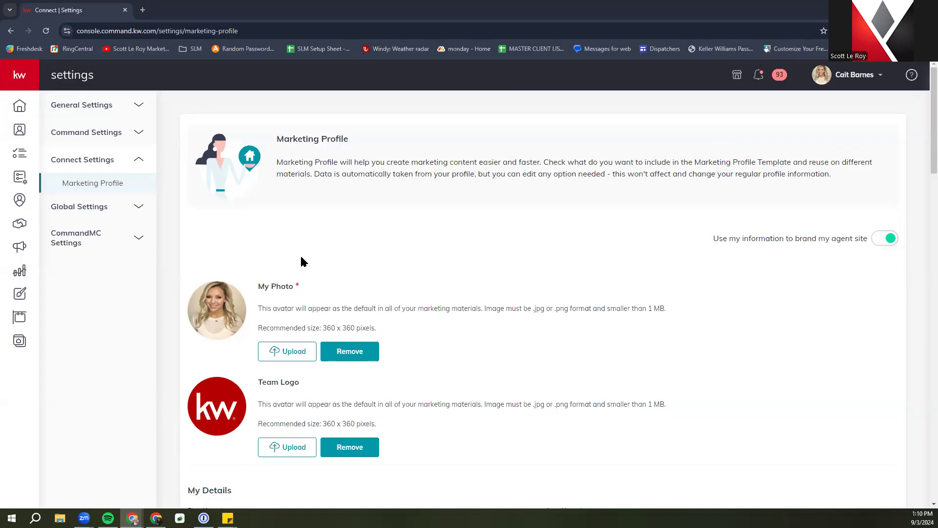
{"action": "left_click", "coordinate": [838, 77]}
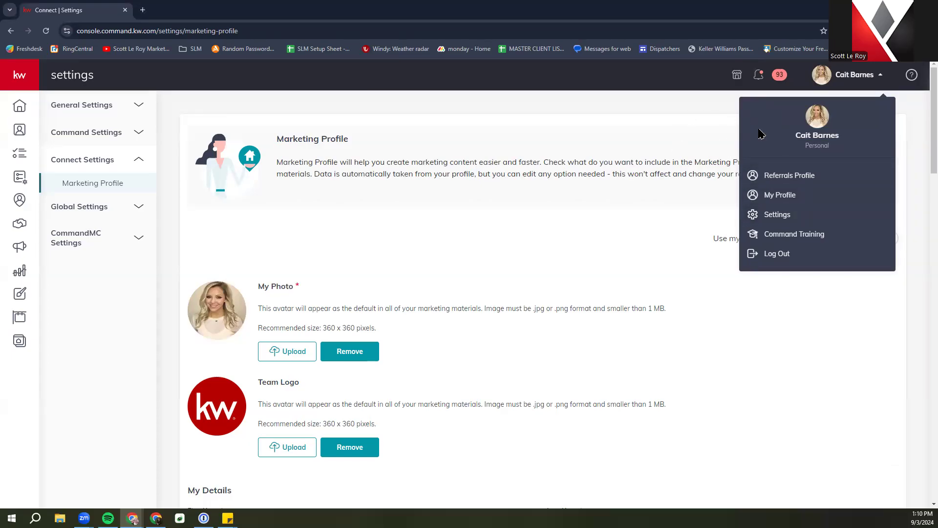
{"action": "left_click", "coordinate": [684, 136]}
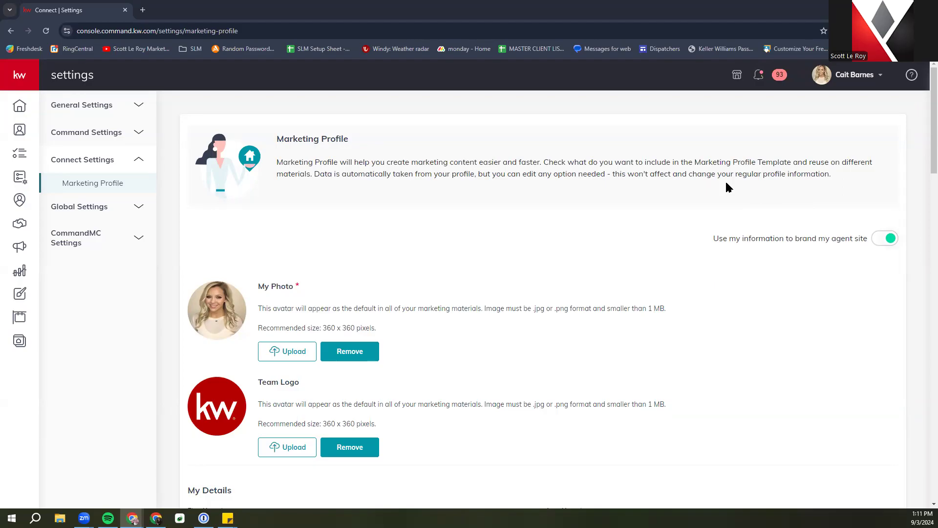
Review the marketing profile's photo, team logo and My Details fields down to the affiliations and bio
{"action": "scroll", "coordinate": [725, 196], "scroll_direction": "down", "scroll_amount": 2}
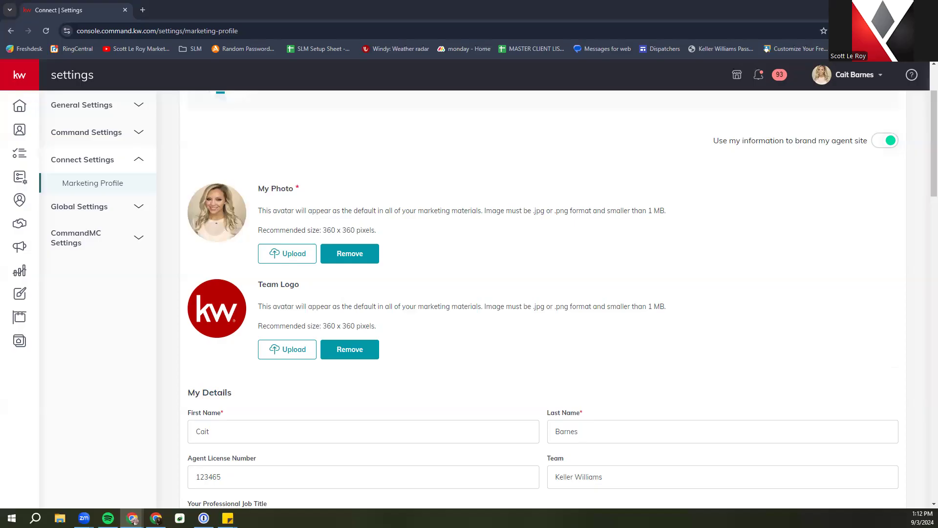
{"action": "scroll", "coordinate": [426, 347], "scroll_direction": "down", "scroll_amount": 1}
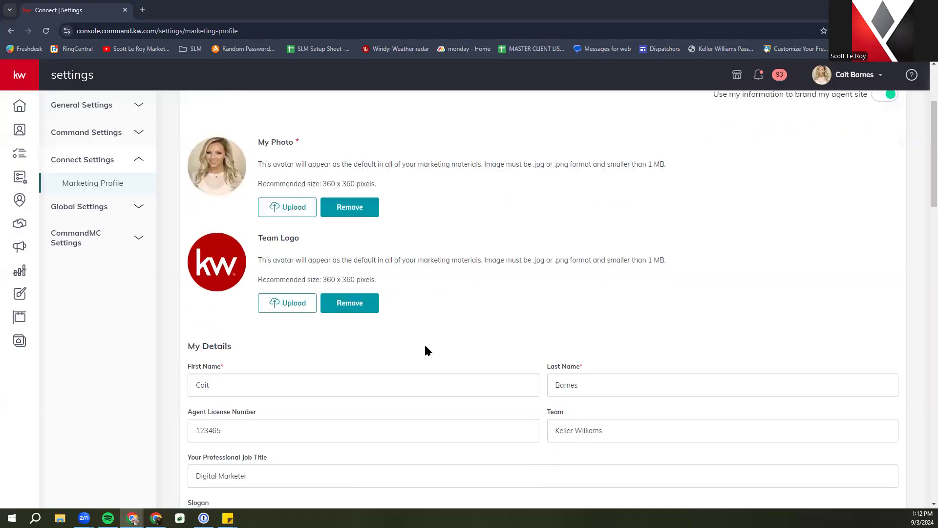
{"action": "scroll", "coordinate": [430, 350], "scroll_direction": "down", "scroll_amount": 1}
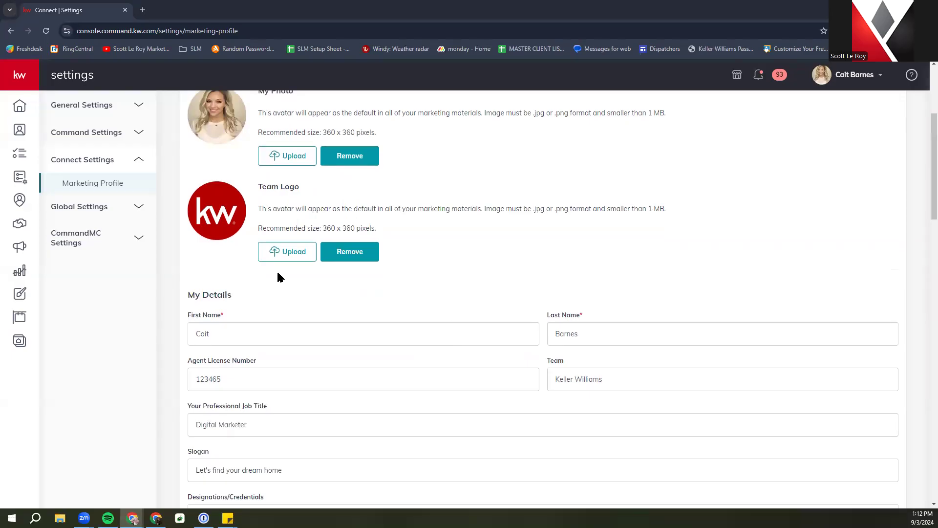
{"action": "scroll", "coordinate": [278, 277], "scroll_direction": "down", "scroll_amount": 2}
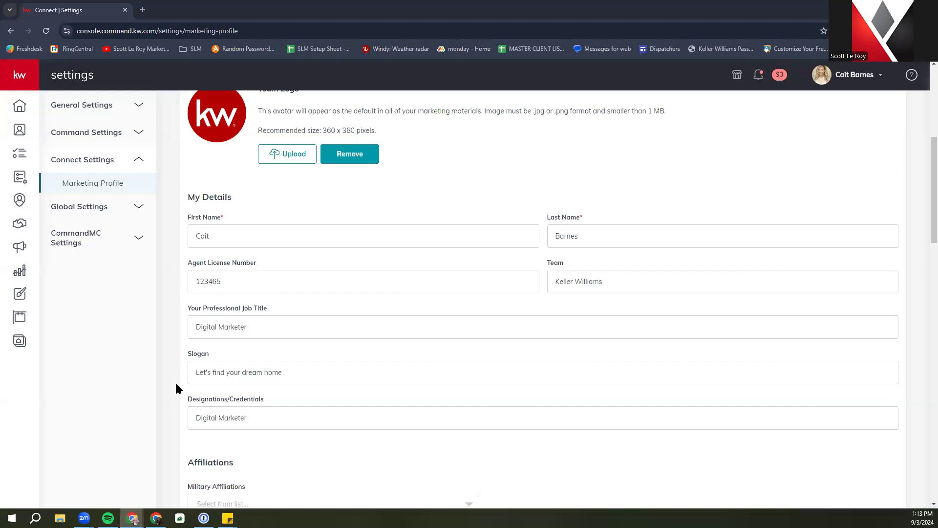
{"action": "scroll", "coordinate": [342, 440], "scroll_direction": "up", "scroll_amount": 1}
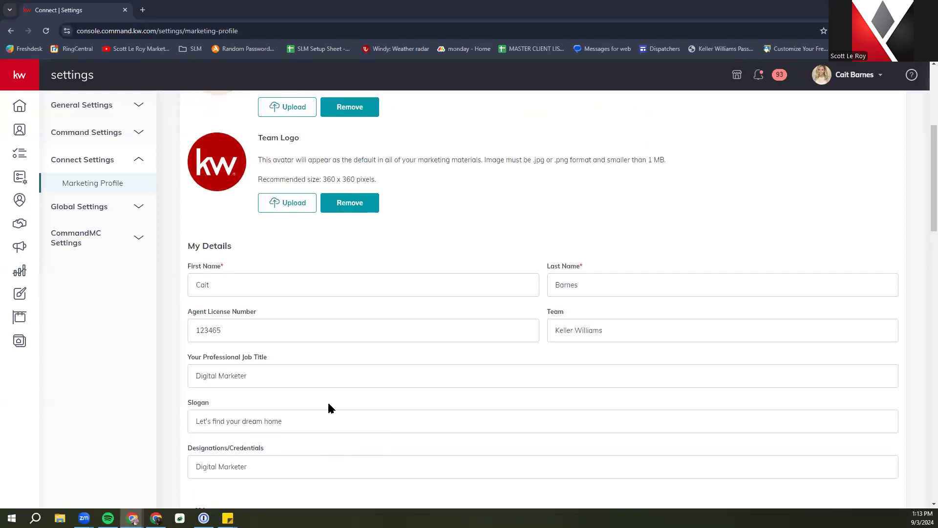
{"action": "scroll", "coordinate": [329, 406], "scroll_direction": "down", "scroll_amount": 3}
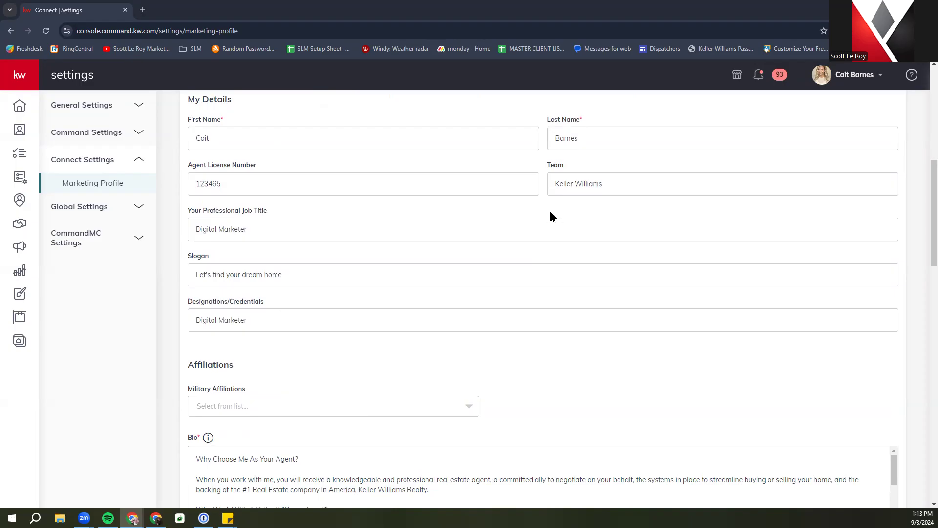
Set the Military Affiliations in the marketing profile's Affiliations section to Active Duty Military
{"action": "scroll", "coordinate": [502, 267], "scroll_direction": "down", "scroll_amount": 3}
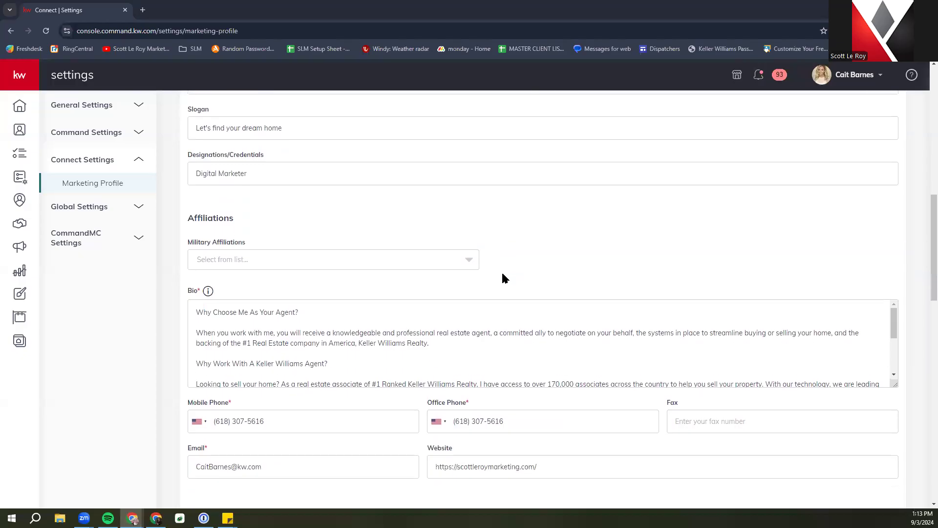
{"action": "scroll", "coordinate": [503, 276], "scroll_direction": "down", "scroll_amount": 1}
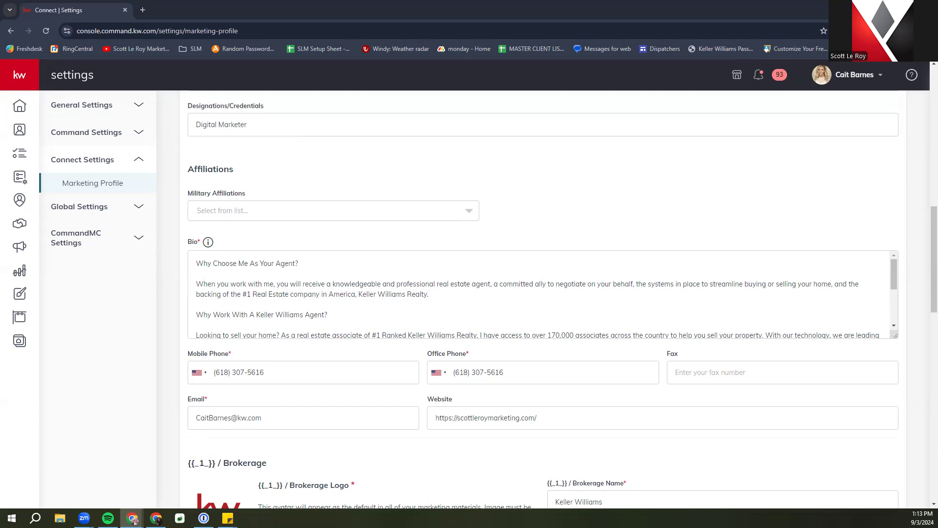
{"action": "left_click", "coordinate": [257, 206]}
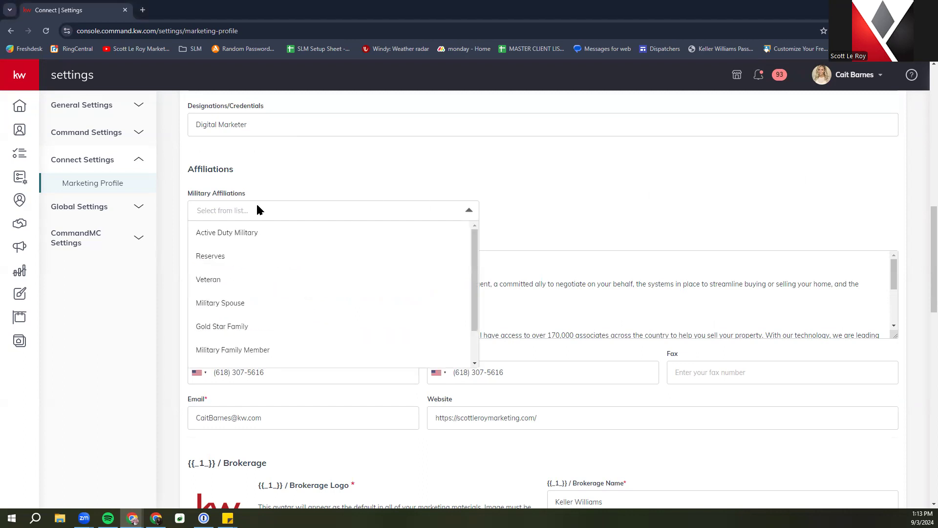
{"action": "left_click", "coordinate": [269, 233]}
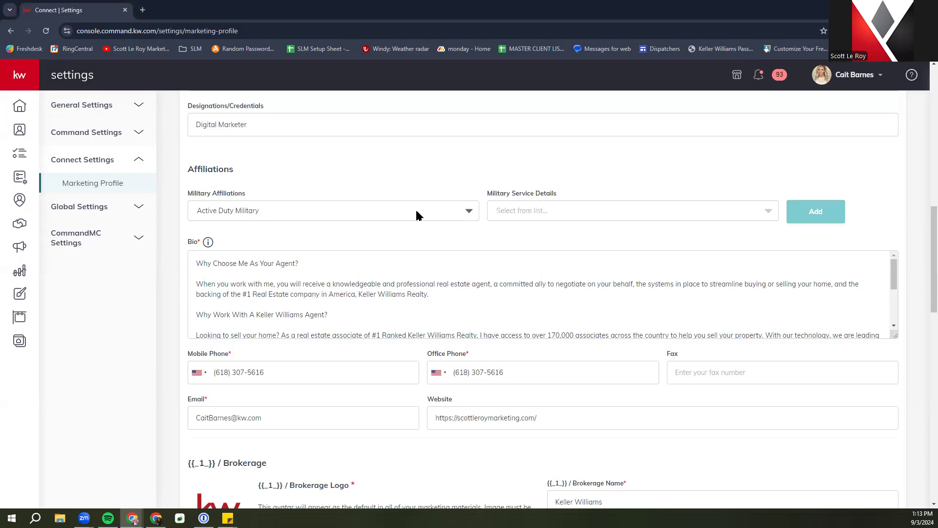
Browse the Military Service Details options for the affiliation and close them without choosing a branch
{"action": "left_click", "coordinate": [640, 210]}
{"action": "scroll", "coordinate": [563, 258], "scroll_direction": "down", "scroll_amount": 3}
{"action": "scroll", "coordinate": [559, 264], "scroll_direction": "down", "scroll_amount": 2}
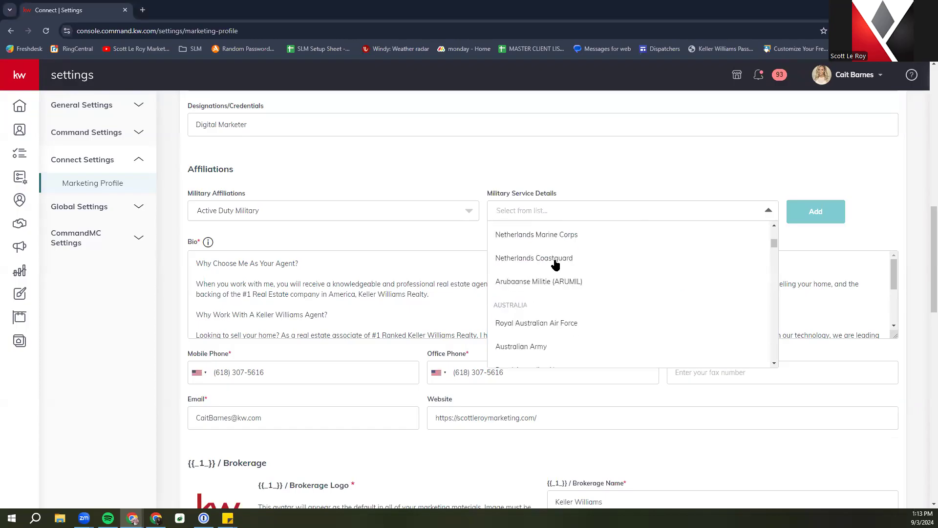
{"action": "scroll", "coordinate": [541, 286], "scroll_direction": "down", "scroll_amount": 3}
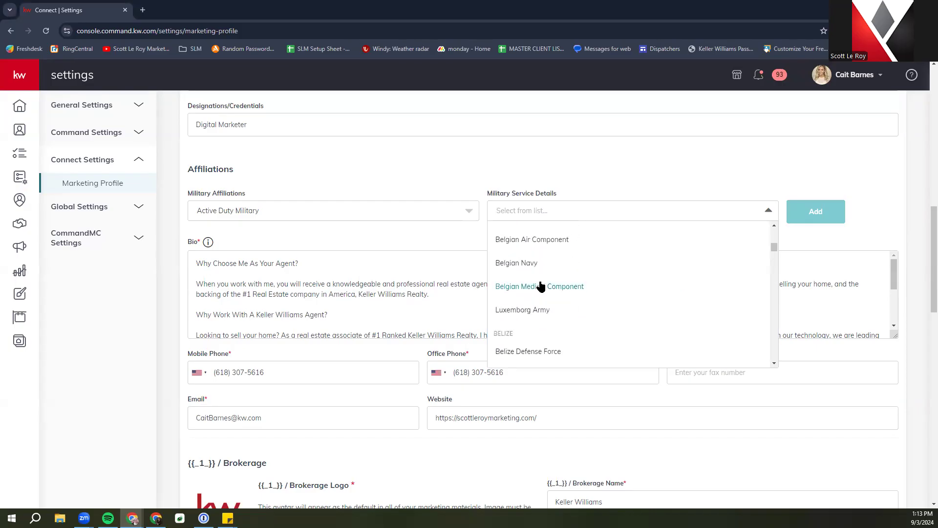
{"action": "scroll", "coordinate": [540, 286], "scroll_direction": "down", "scroll_amount": 2}
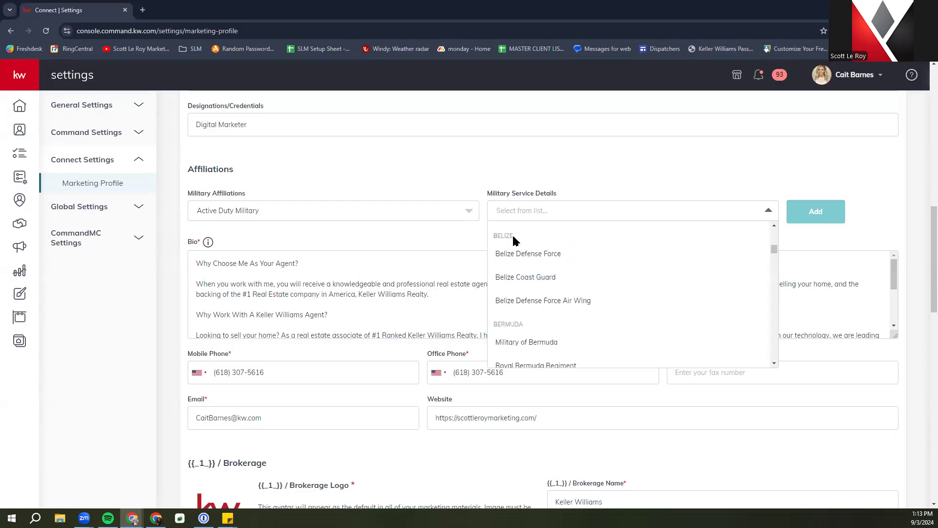
{"action": "left_click", "coordinate": [507, 175]}
Look through the remaining Military Affiliations options, and review the profile's bio, contact details and brokerage section
{"action": "left_click", "coordinate": [384, 209]}
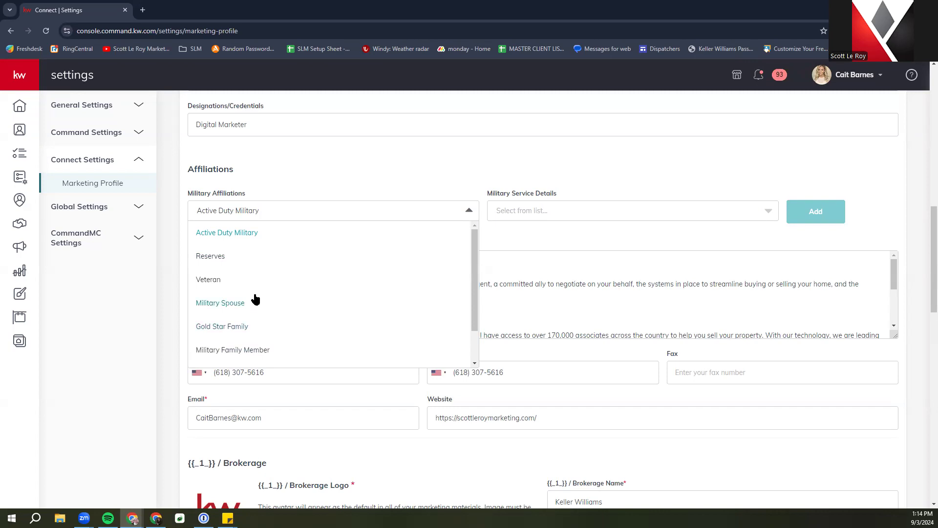
{"action": "scroll", "coordinate": [255, 300], "scroll_direction": "down", "scroll_amount": 1}
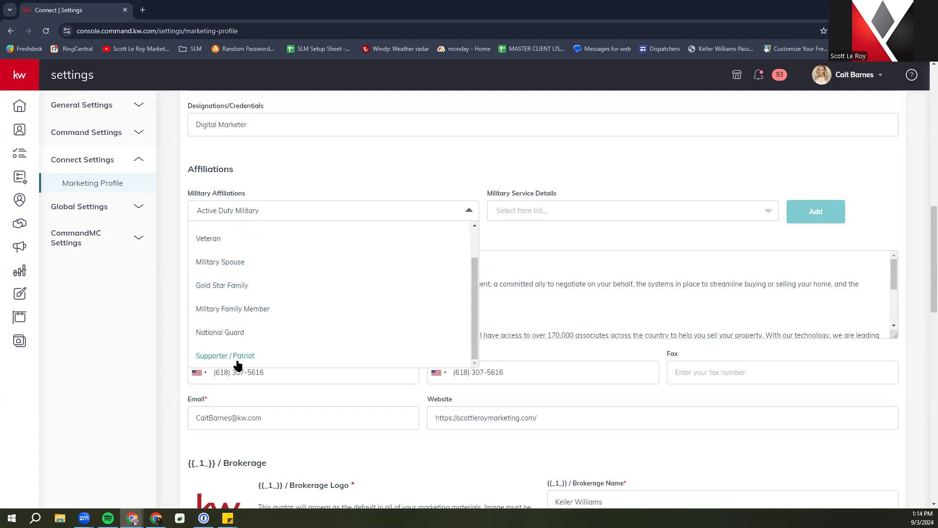
{"action": "left_click", "coordinate": [337, 185]}
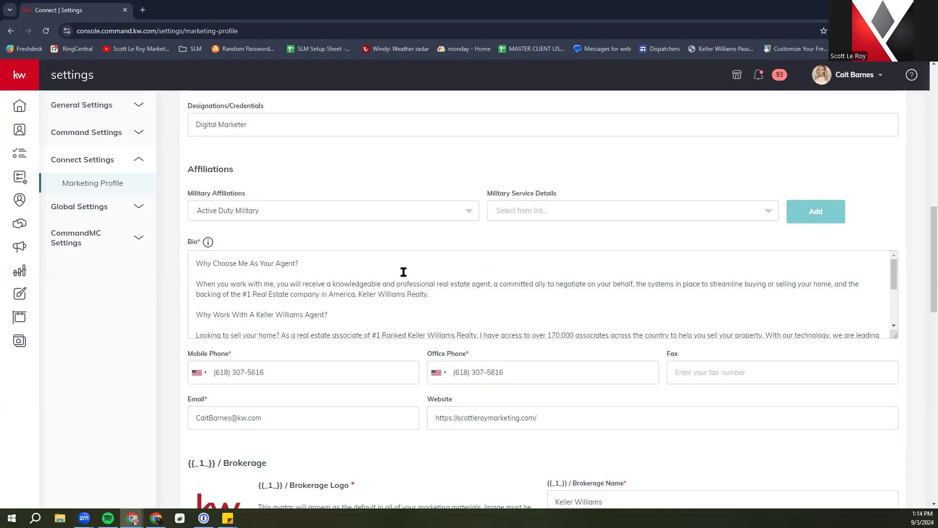
{"action": "scroll", "coordinate": [404, 271], "scroll_direction": "down", "scroll_amount": 6}
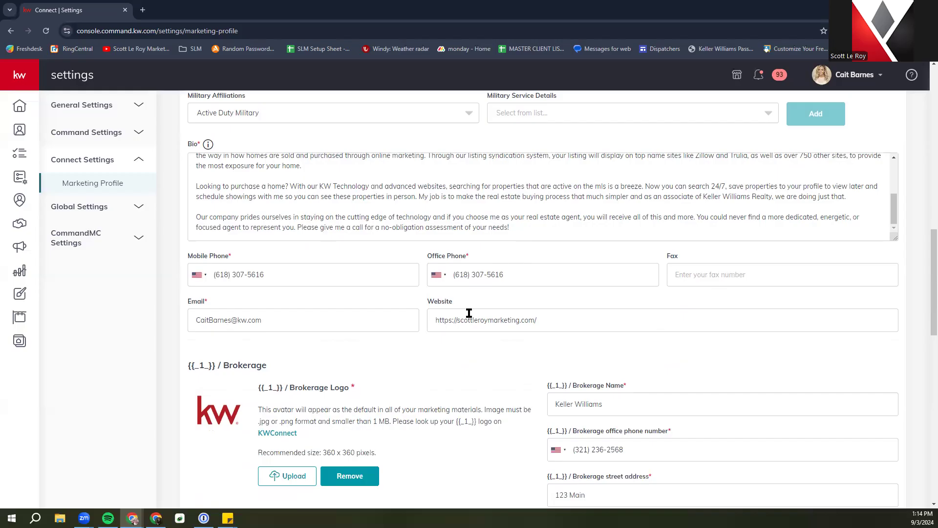
{"action": "scroll", "coordinate": [467, 386], "scroll_direction": "down", "scroll_amount": 4}
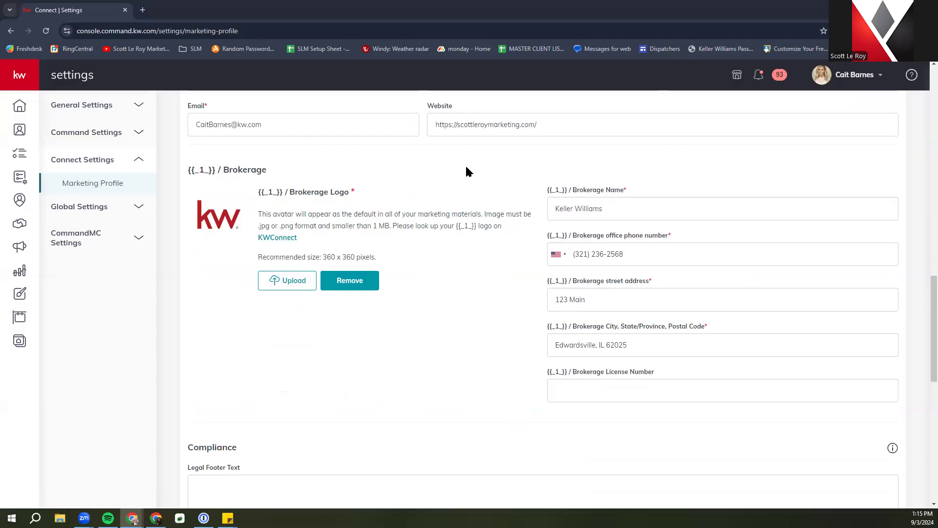
Open the brokerage logo's KWConnect link in a separate tab and find the market center logo search on the Logos and Branding page
{"action": "right_click", "coordinate": [286, 238]}
{"action": "left_click", "coordinate": [316, 245]}
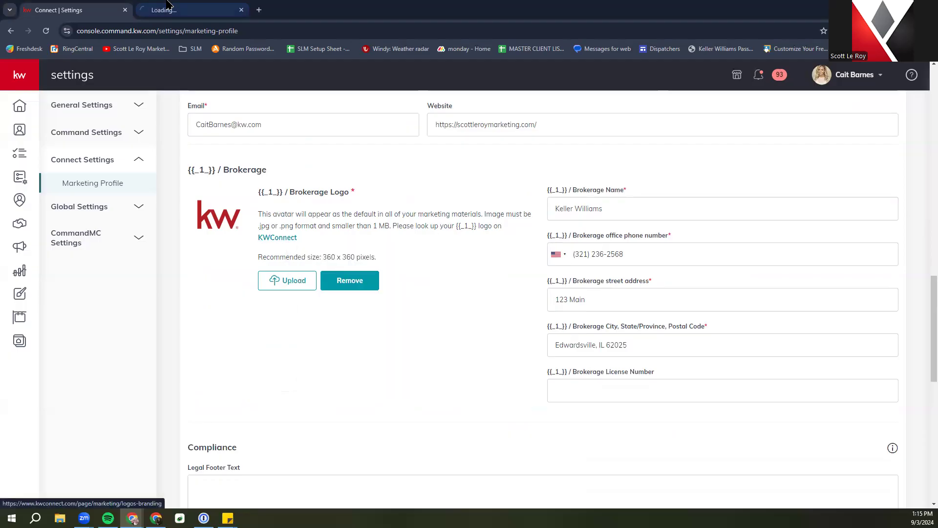
{"action": "left_click", "coordinate": [169, 7]}
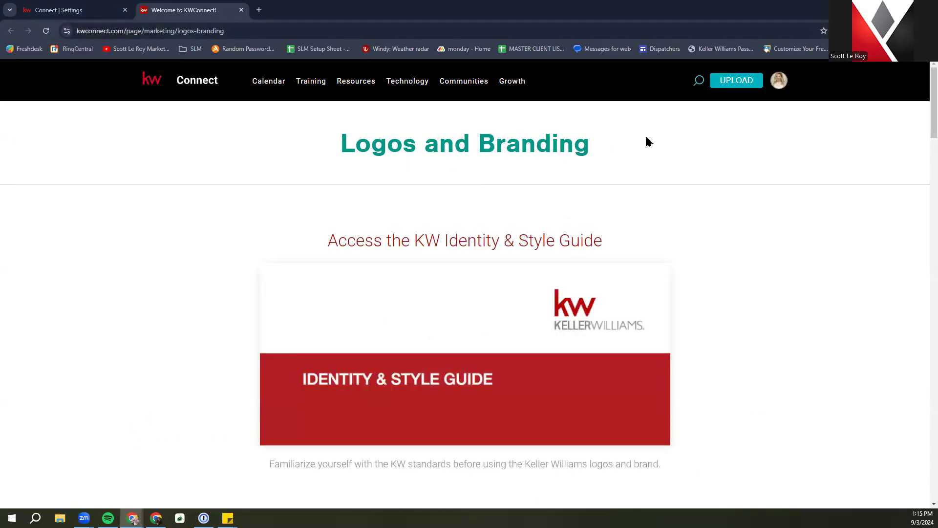
{"action": "scroll", "coordinate": [492, 174], "scroll_direction": "down", "scroll_amount": 6}
{"action": "scroll", "coordinate": [493, 173], "scroll_direction": "down", "scroll_amount": 6}
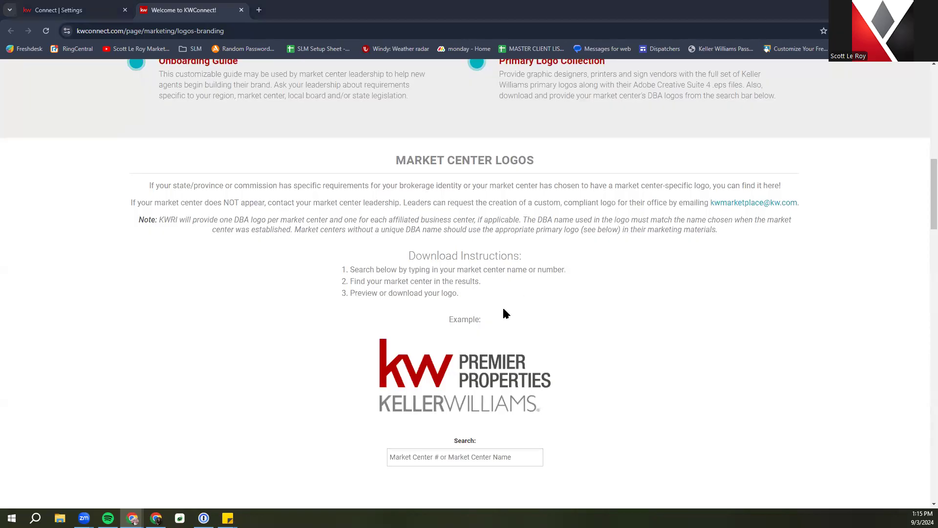
{"action": "scroll", "coordinate": [506, 369], "scroll_direction": "down", "scroll_amount": 1}
{"action": "scroll", "coordinate": [506, 371], "scroll_direction": "down", "scroll_amount": 3}
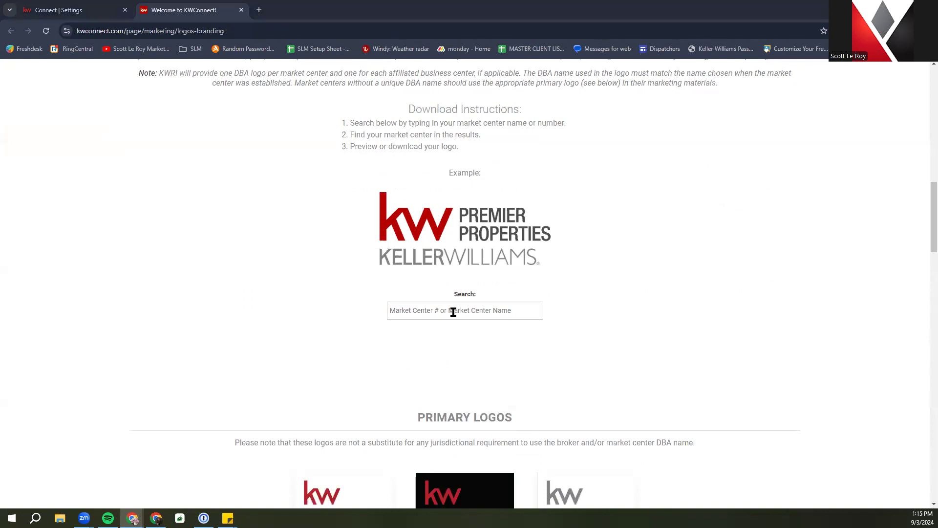
Search the market center logos for 247 and review the download instructions
{"action": "left_click", "coordinate": [497, 313]}
{"action": "type", "text": "247"}
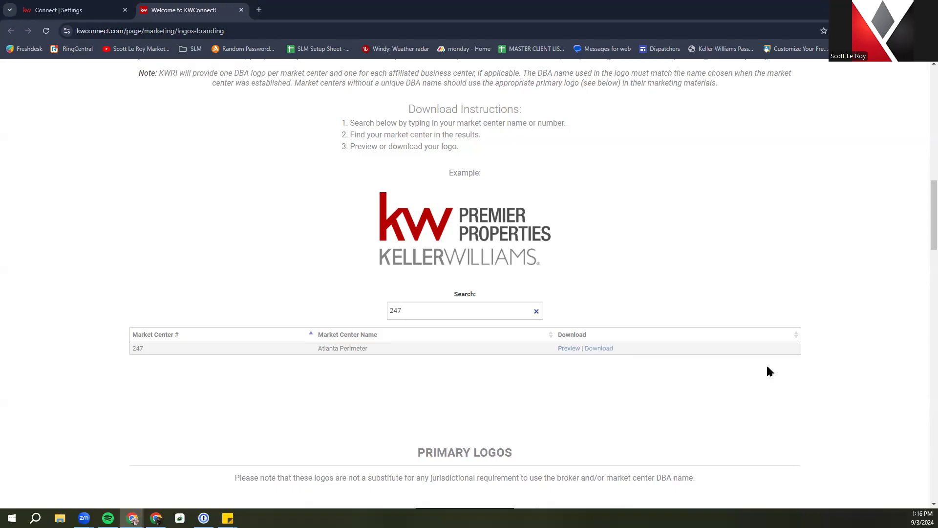
{"action": "scroll", "coordinate": [697, 395], "scroll_direction": "up", "scroll_amount": 4}
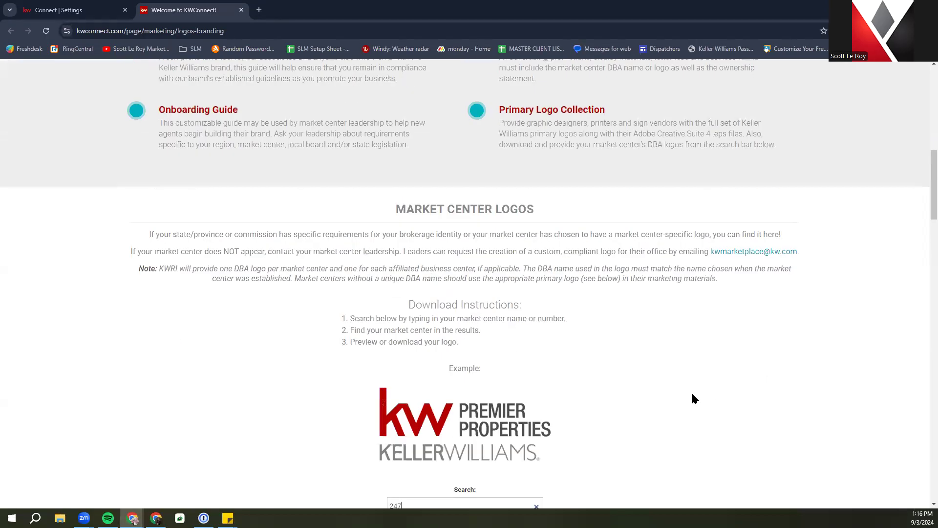
{"action": "scroll", "coordinate": [279, 412], "scroll_direction": "down", "scroll_amount": 4}
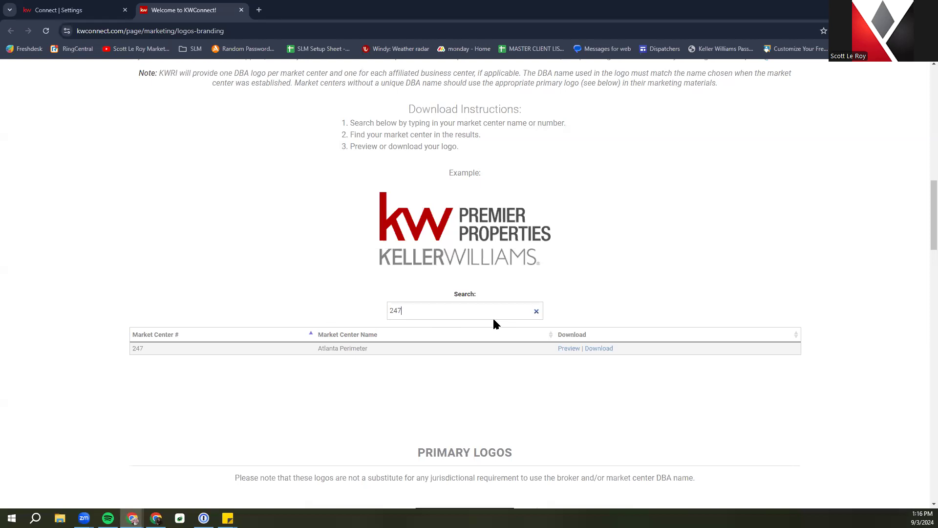
{"action": "scroll", "coordinate": [490, 352], "scroll_direction": "up", "scroll_amount": 2}
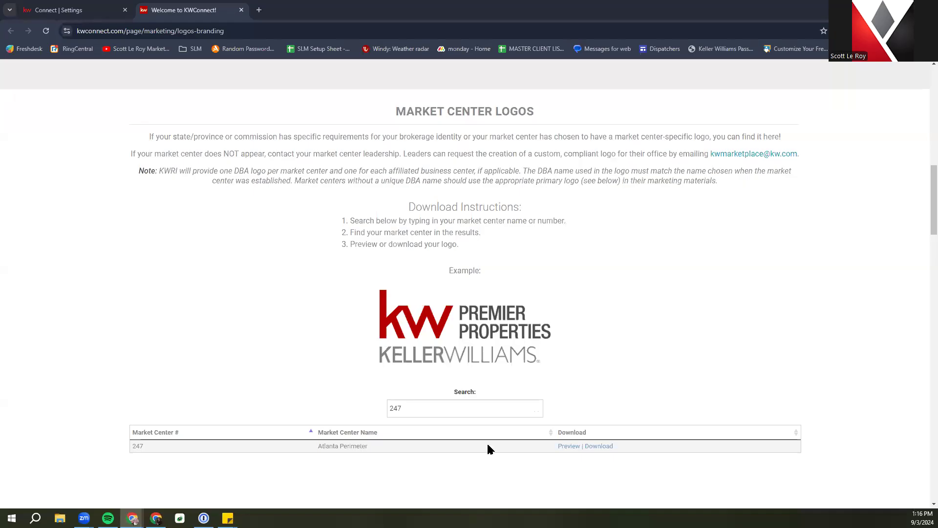
Return to the Marketing Profile and review its Brokerage, Compliance, Social and Google Analytics ID sections
{"action": "left_click", "coordinate": [81, 16]}
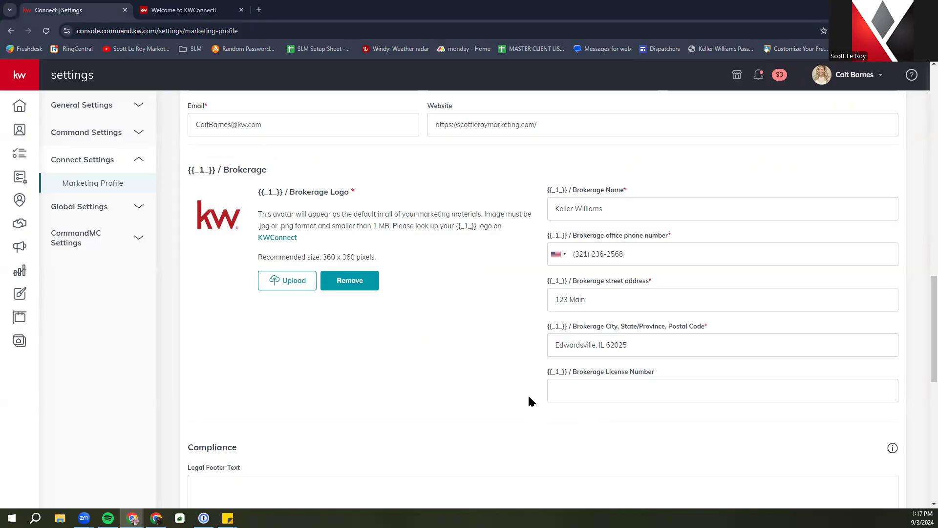
{"action": "scroll", "coordinate": [530, 396], "scroll_direction": "down", "scroll_amount": 5}
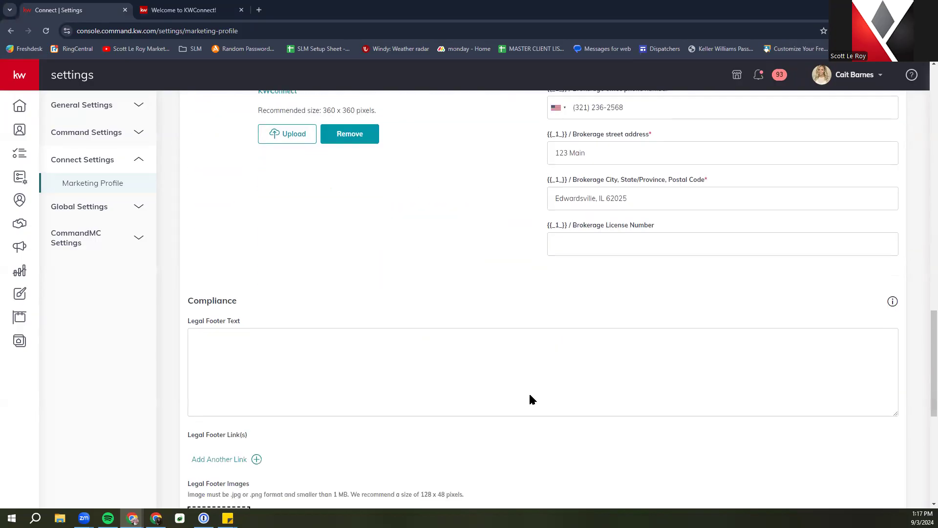
{"action": "scroll", "coordinate": [524, 404], "scroll_direction": "down", "scroll_amount": 2}
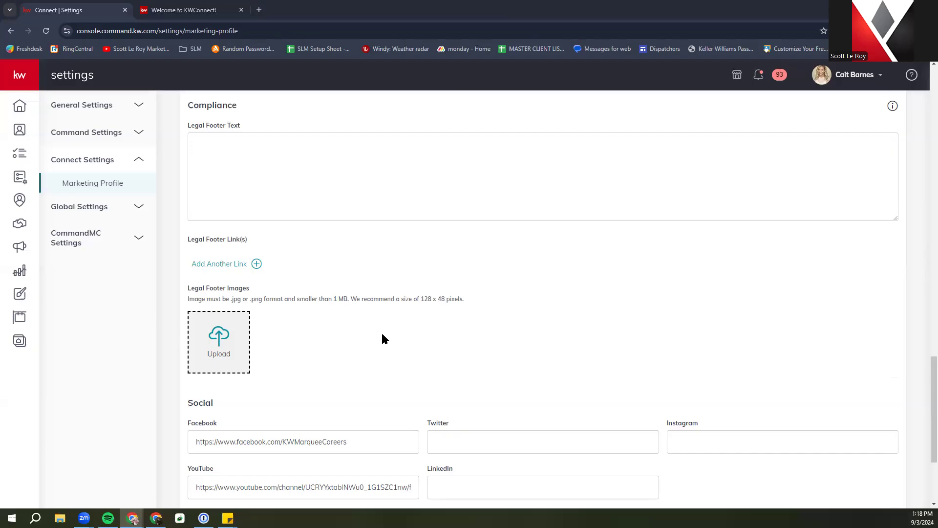
{"action": "scroll", "coordinate": [383, 336], "scroll_direction": "down", "scroll_amount": 3}
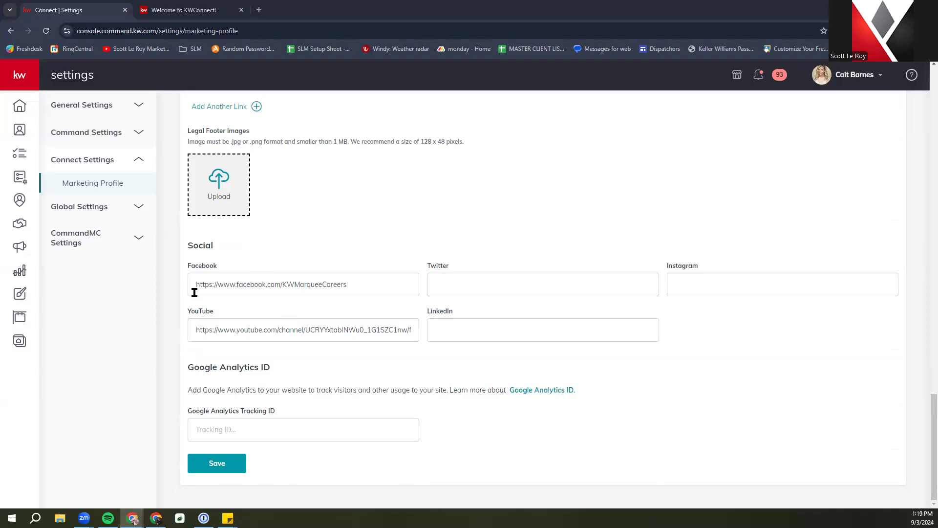
{"action": "left_click_drag", "start_coordinate": [191, 289], "coordinate": [364, 296]}
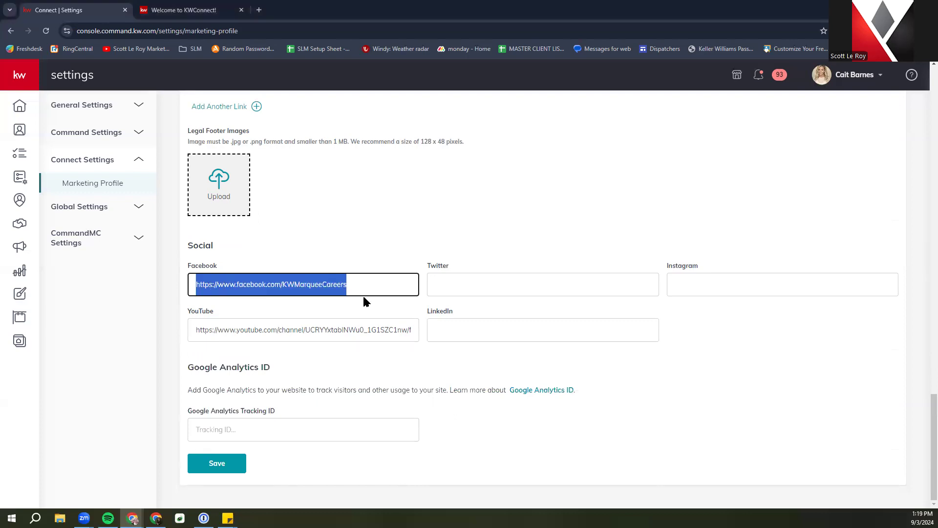
{"action": "left_click", "coordinate": [295, 297]}
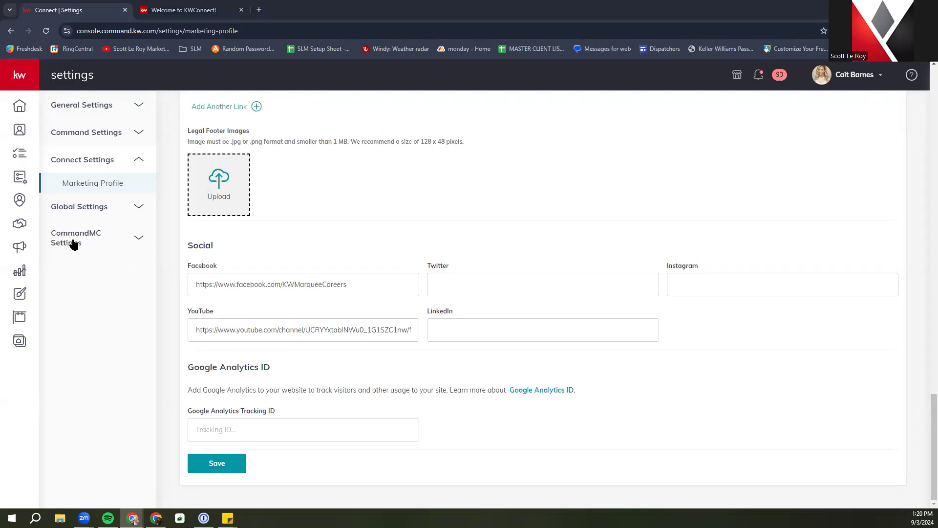
Open the Command home dashboard and point out its full web address
{"action": "left_click", "coordinate": [17, 108]}
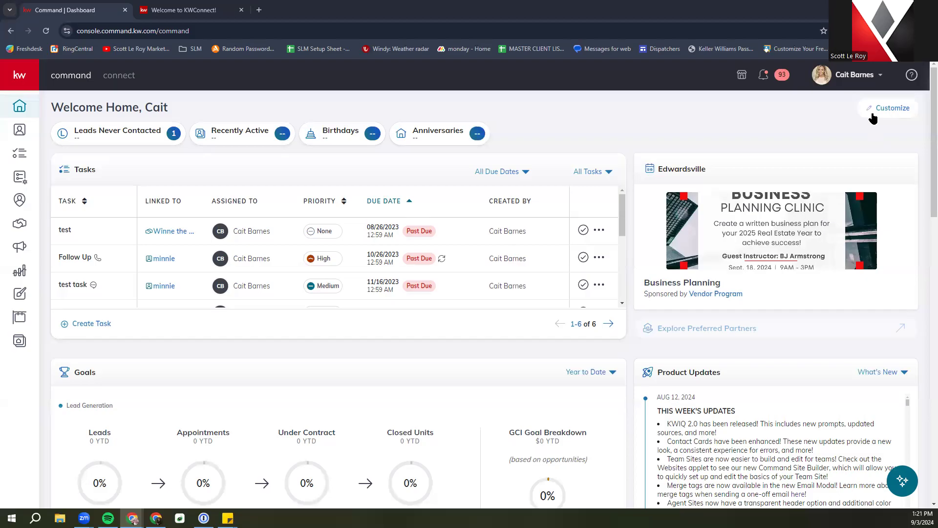
{"action": "left_click", "coordinate": [474, 29]}
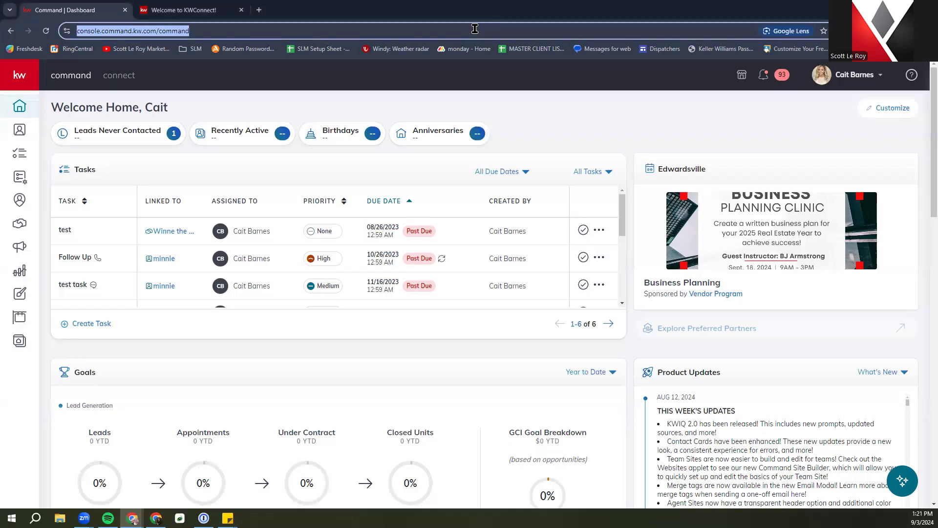
{"action": "left_click", "coordinate": [263, 34]}
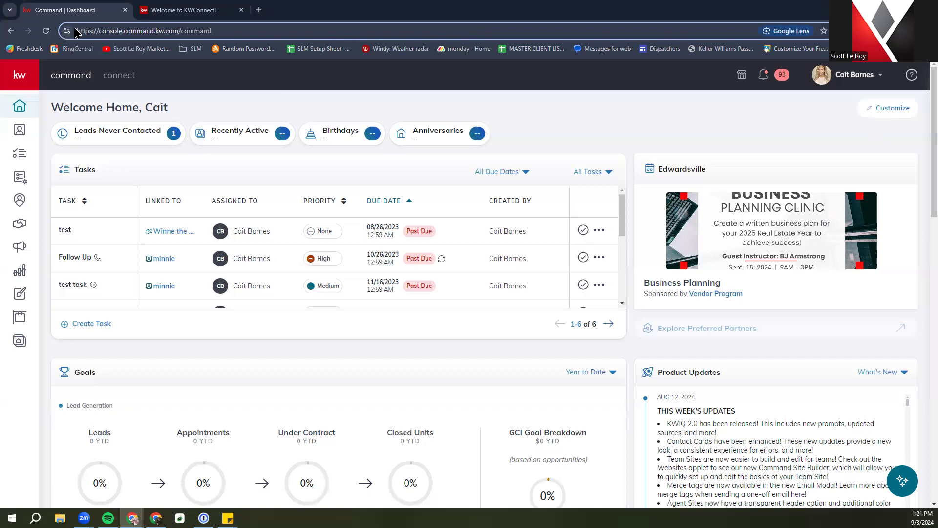
{"action": "left_click", "coordinate": [97, 32]}
{"action": "right_click", "coordinate": [102, 32]}
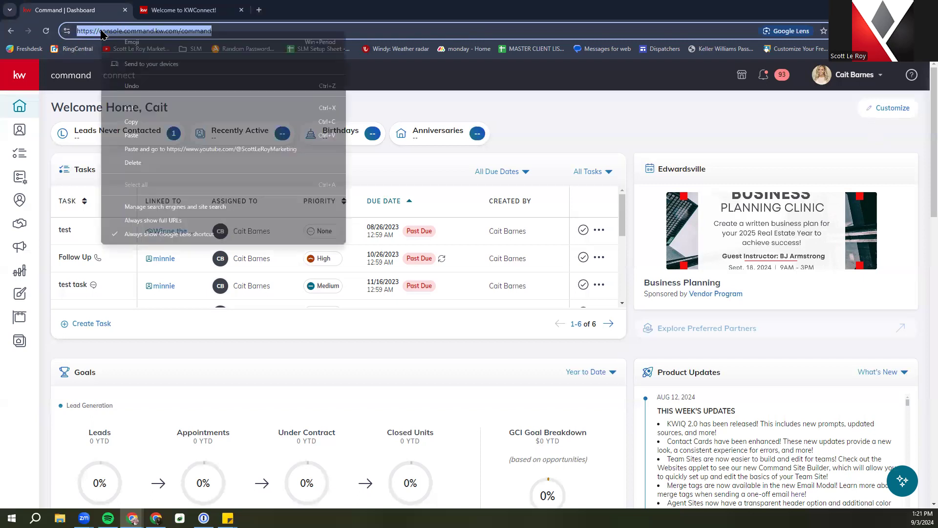
{"action": "left_click", "coordinate": [557, 125]}
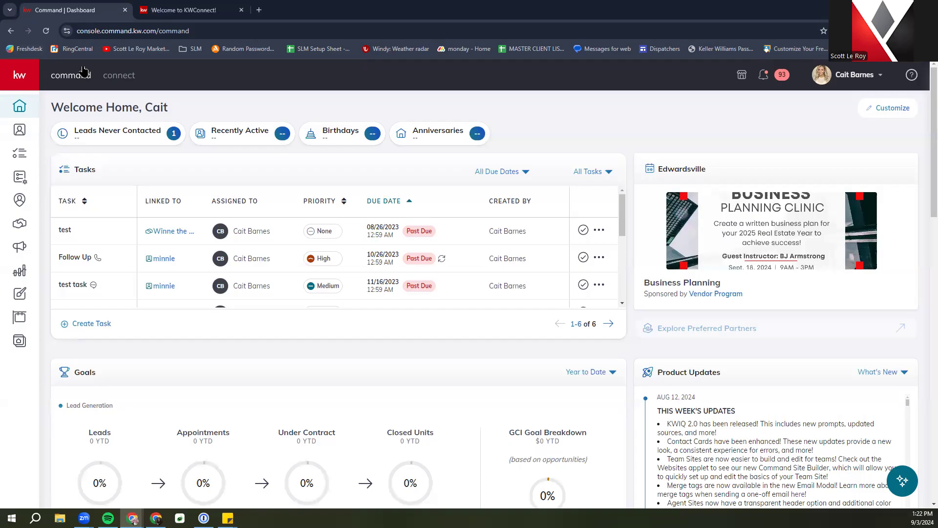
Open the Agent Site for editing from Websites and show the builder's Add Content options
{"action": "left_click", "coordinate": [18, 73]}
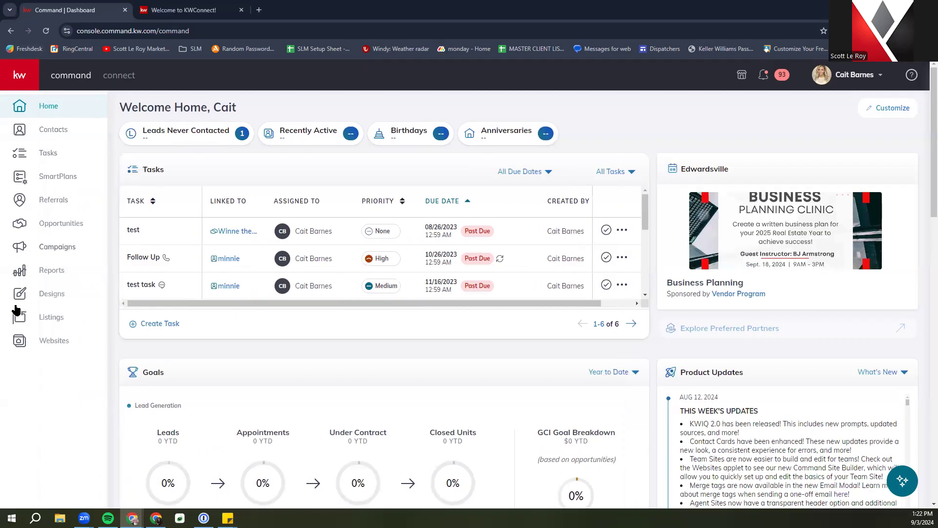
{"action": "left_click", "coordinate": [55, 341]}
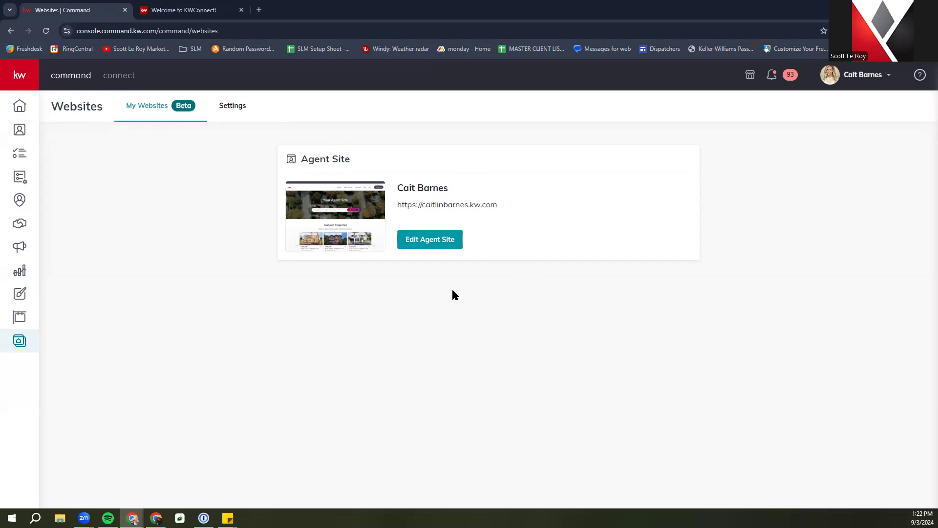
{"action": "left_click", "coordinate": [423, 245]}
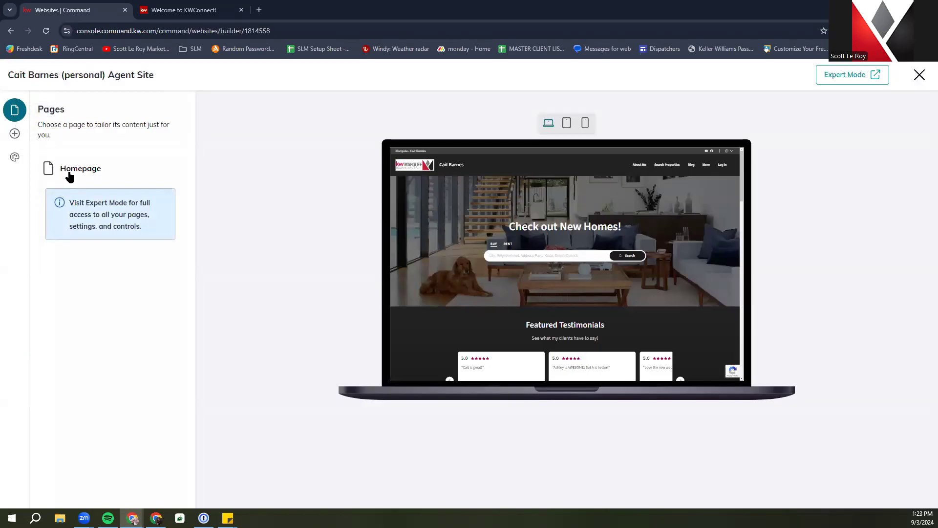
{"action": "left_click", "coordinate": [16, 139]}
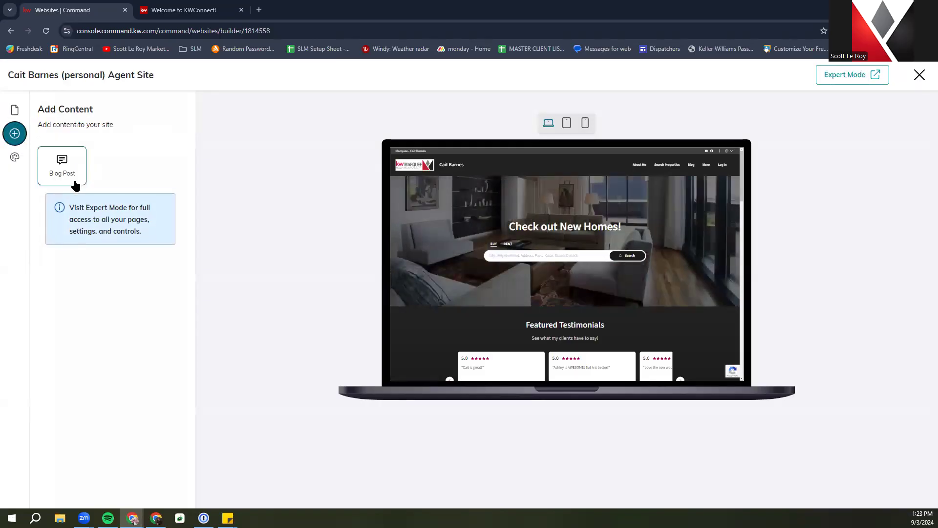
Preview the site's color themes in Styling, including KW Red Dark, Carbon Light, Slate Light and KW Theme Default, and finish on Carbon Dark
{"action": "left_click", "coordinate": [10, 159]}
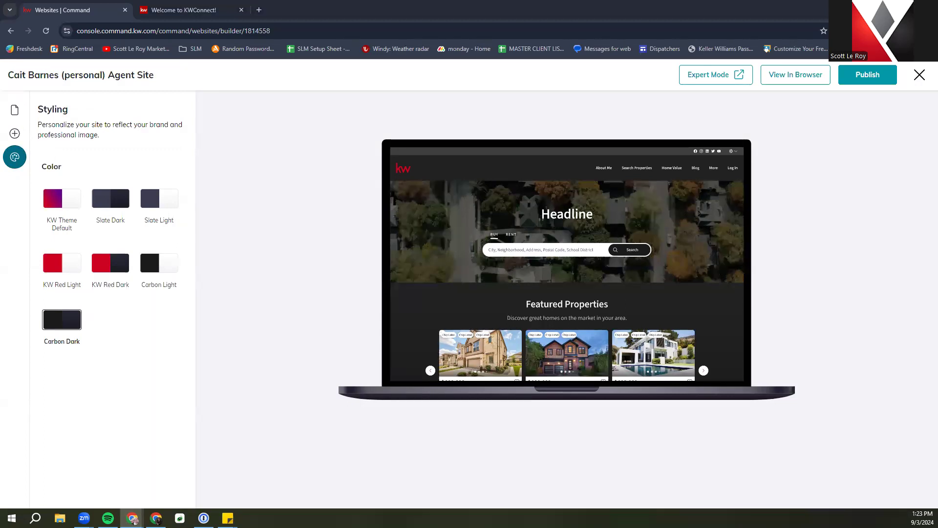
{"action": "left_click", "coordinate": [115, 269]}
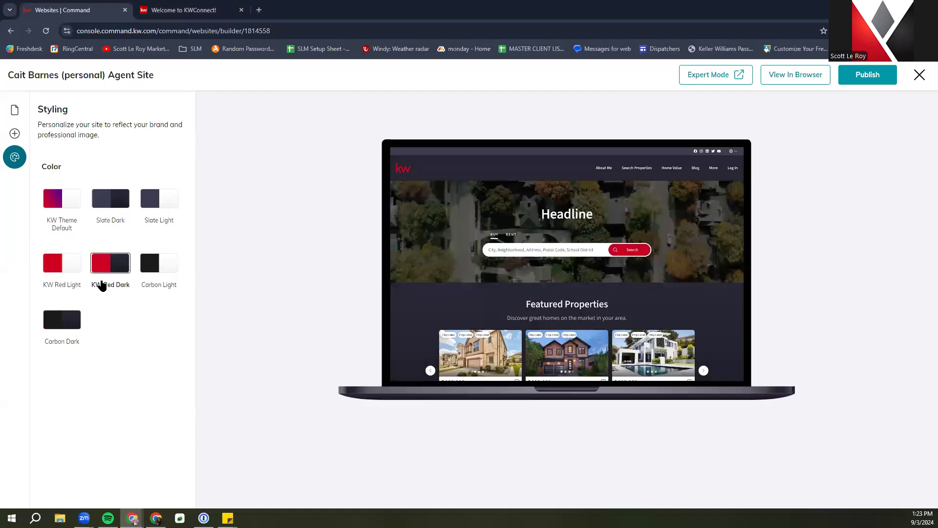
{"action": "left_click", "coordinate": [167, 274]}
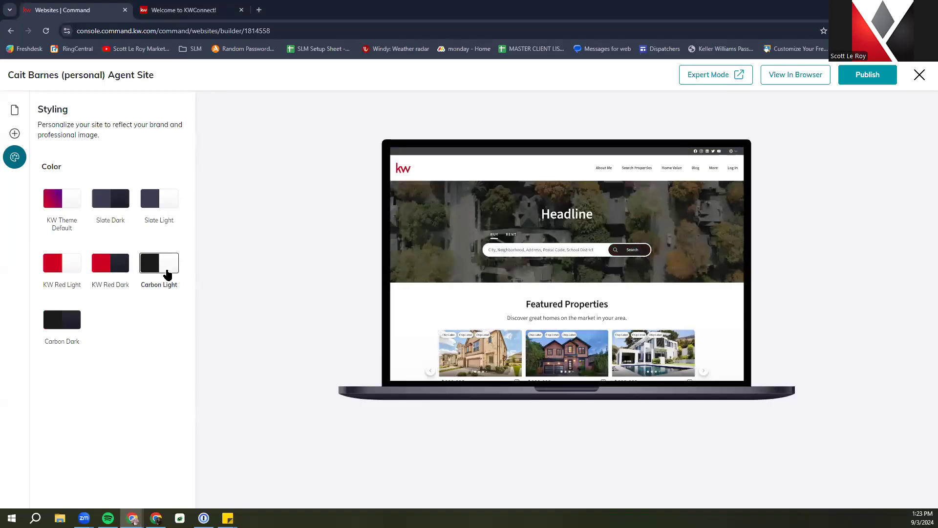
{"action": "left_click", "coordinate": [149, 201]}
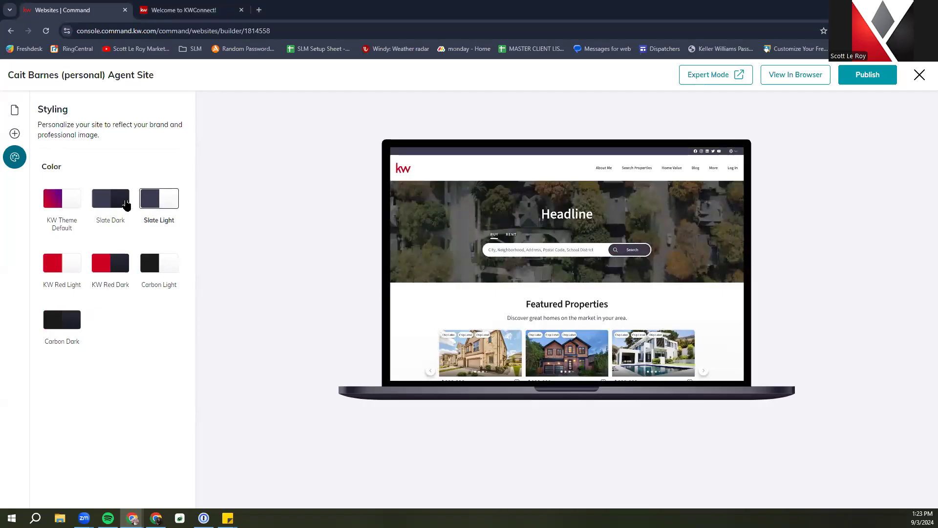
{"action": "left_click", "coordinate": [119, 204]}
{"action": "left_click", "coordinate": [60, 263]}
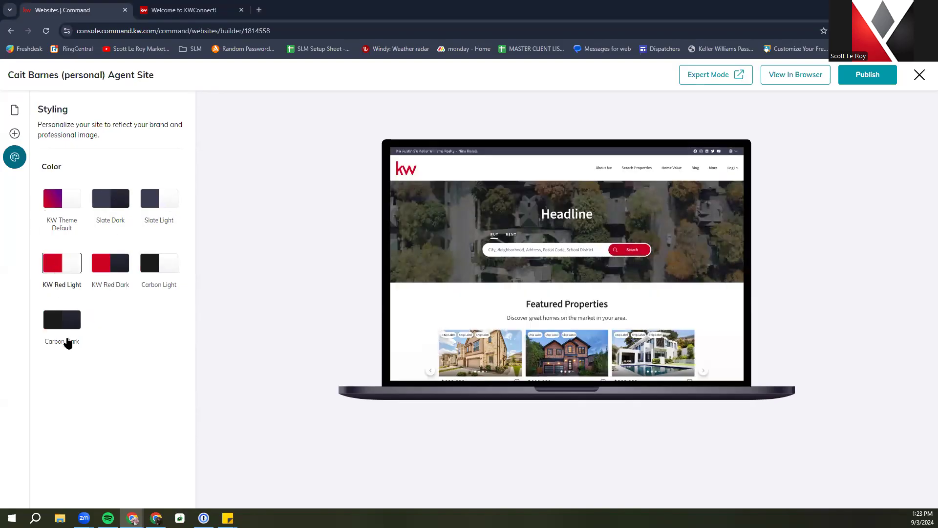
{"action": "left_click", "coordinate": [108, 263]}
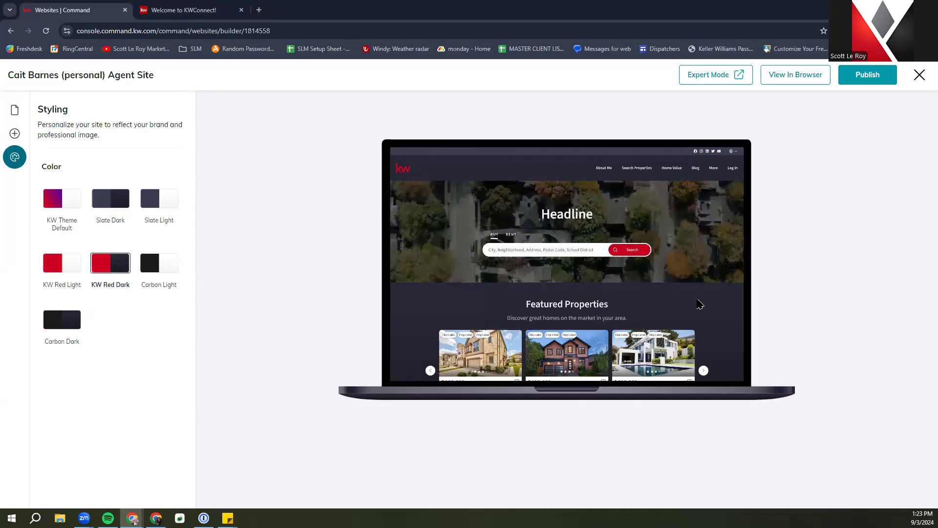
{"action": "left_click", "coordinate": [55, 202]}
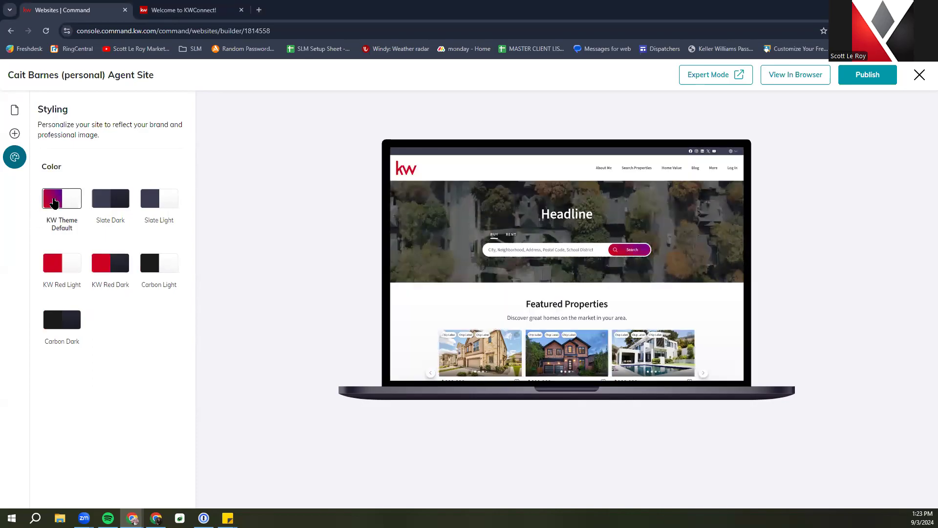
{"action": "left_click", "coordinate": [60, 321]}
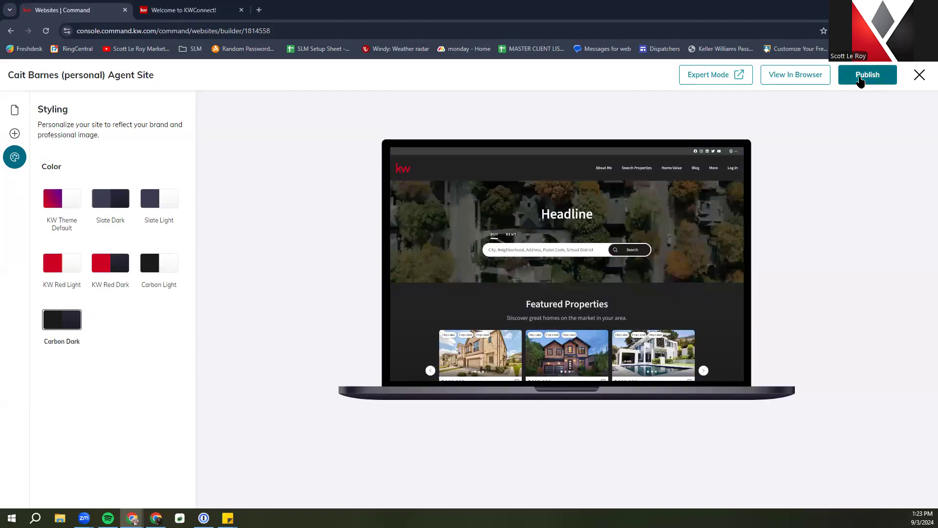
Open the Homepage content for editing and review its Banner and Featured Properties settings, including center point, auto-populate radius and listing prices
{"action": "left_click", "coordinate": [14, 111]}
{"action": "left_click", "coordinate": [552, 312]}
{"action": "left_click", "coordinate": [78, 166]}
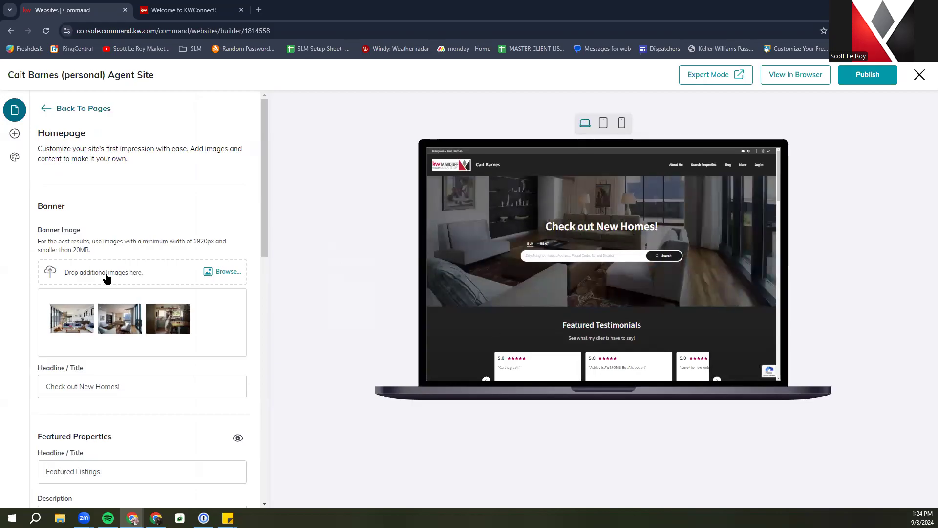
{"action": "scroll", "coordinate": [113, 308], "scroll_direction": "down", "scroll_amount": 1}
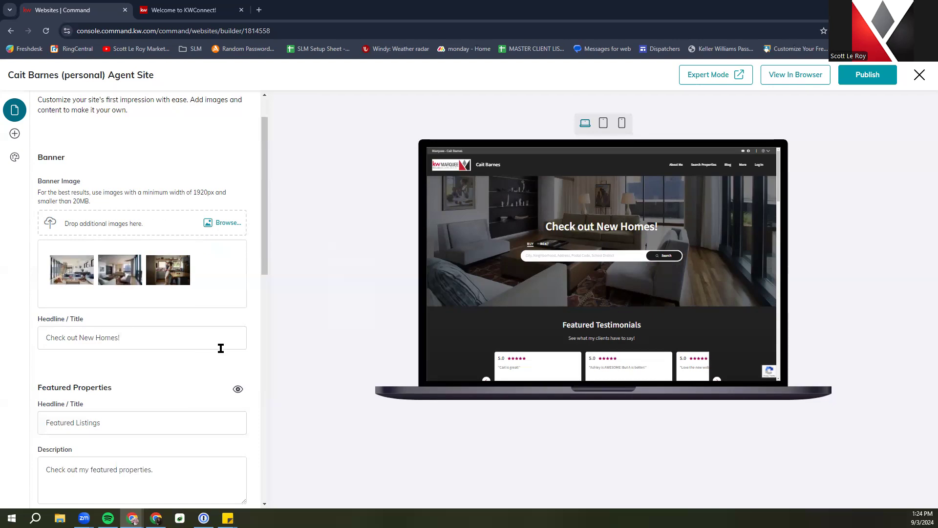
{"action": "scroll", "coordinate": [205, 356], "scroll_direction": "down", "scroll_amount": 3}
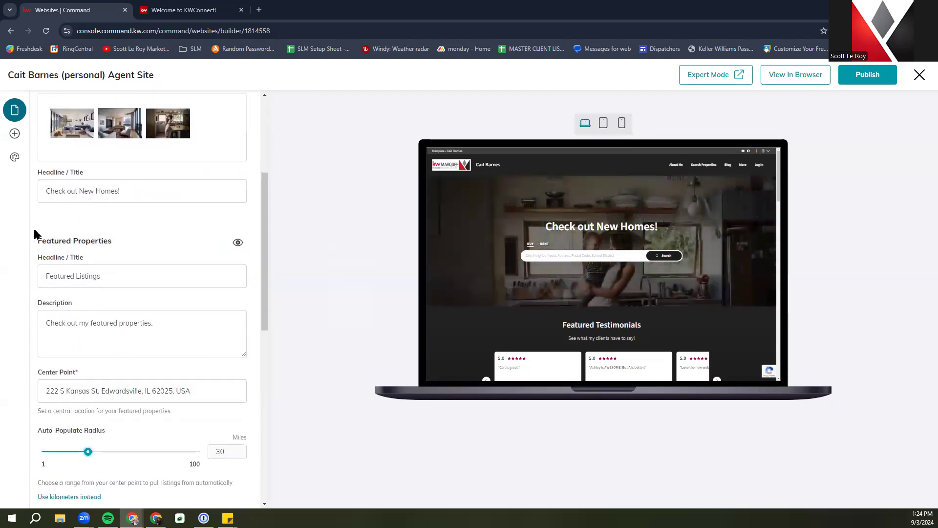
{"action": "scroll", "coordinate": [35, 234], "scroll_direction": "down", "scroll_amount": 1}
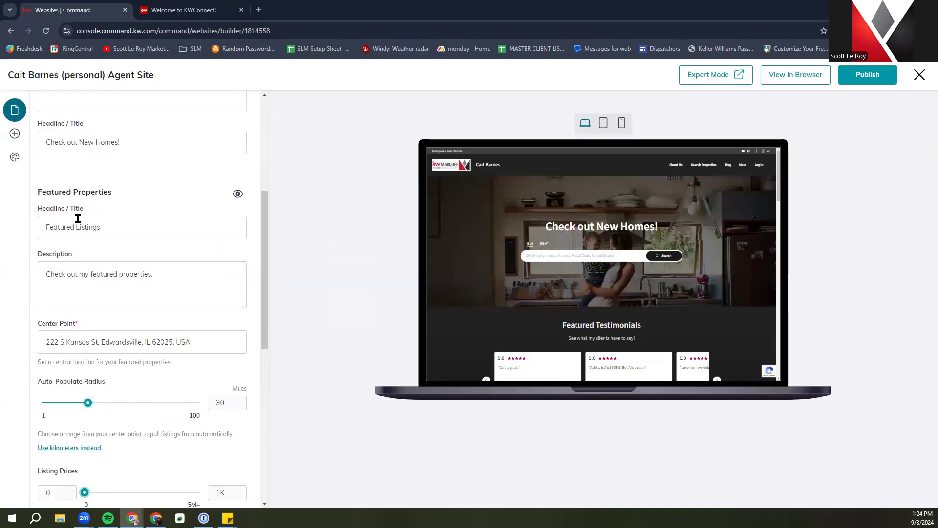
{"action": "scroll", "coordinate": [63, 220], "scroll_direction": "down", "scroll_amount": 2}
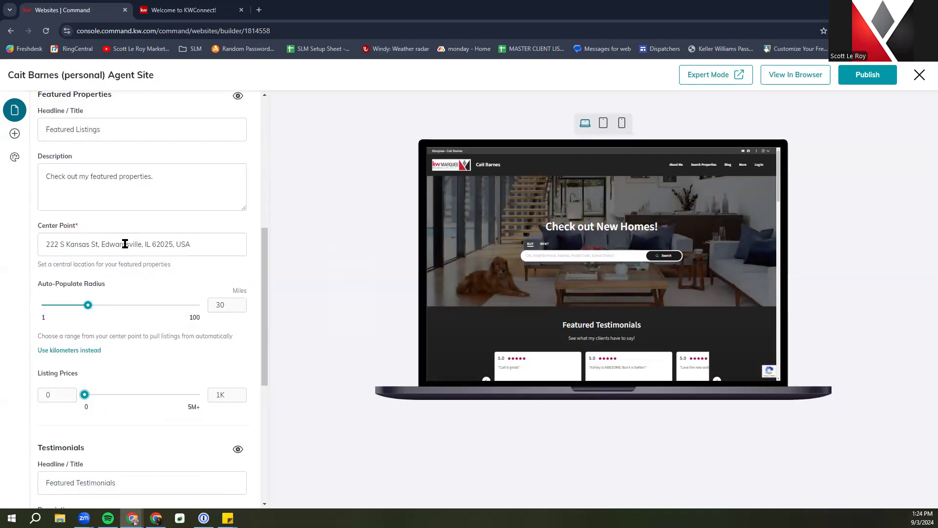
{"action": "scroll", "coordinate": [126, 244], "scroll_direction": "up", "scroll_amount": 1}
{"action": "scroll", "coordinate": [126, 244], "scroll_direction": "down", "scroll_amount": 4}
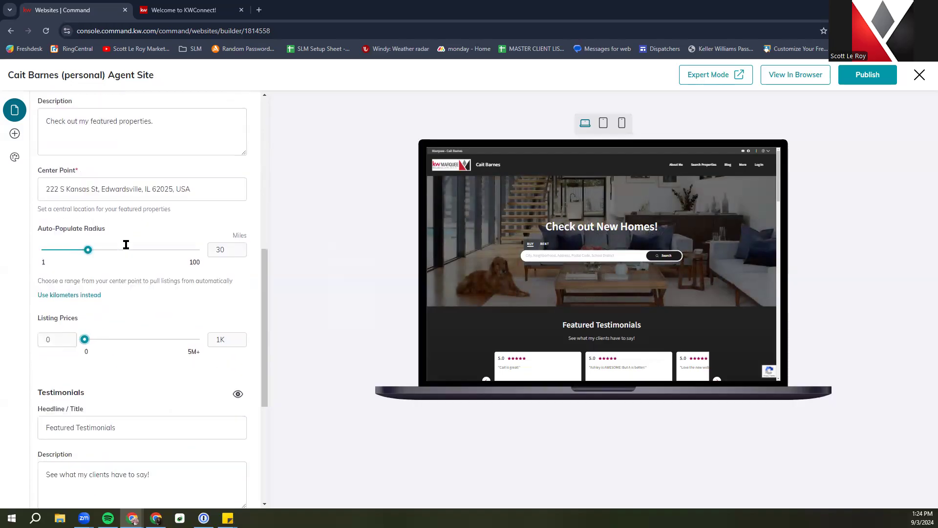
{"action": "scroll", "coordinate": [137, 301], "scroll_direction": "up", "scroll_amount": 1}
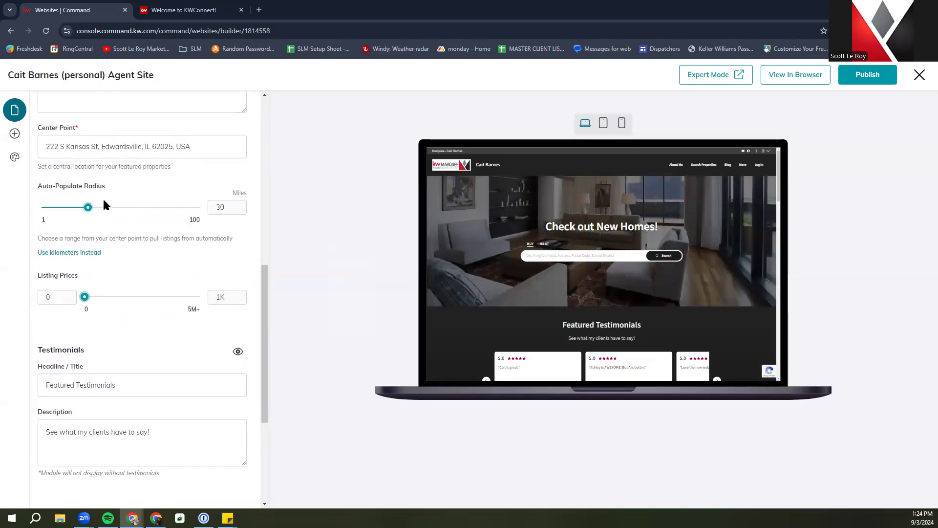
Review the Homepage's Testimonials and Blog List settings and compare them with the matching sections in the site preview
{"action": "scroll", "coordinate": [100, 293], "scroll_direction": "down", "scroll_amount": 2}
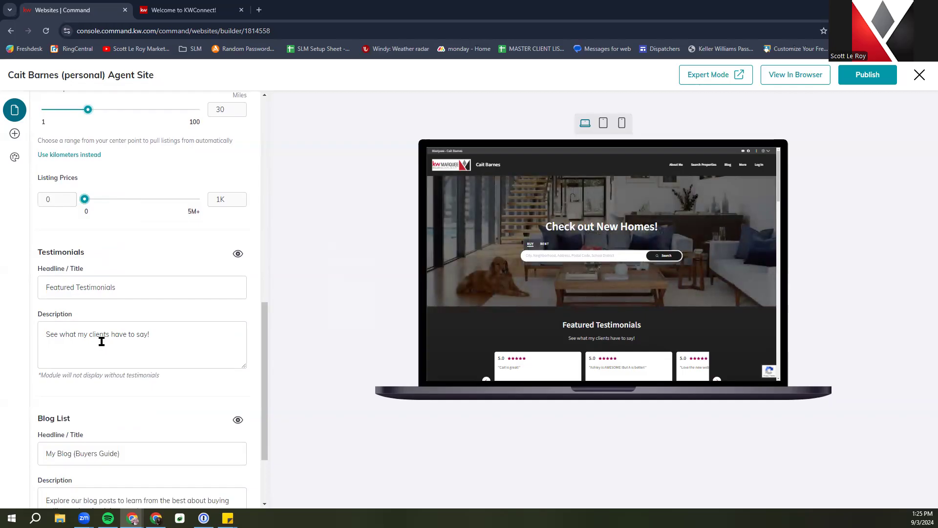
{"action": "scroll", "coordinate": [215, 311], "scroll_direction": "down", "scroll_amount": 2}
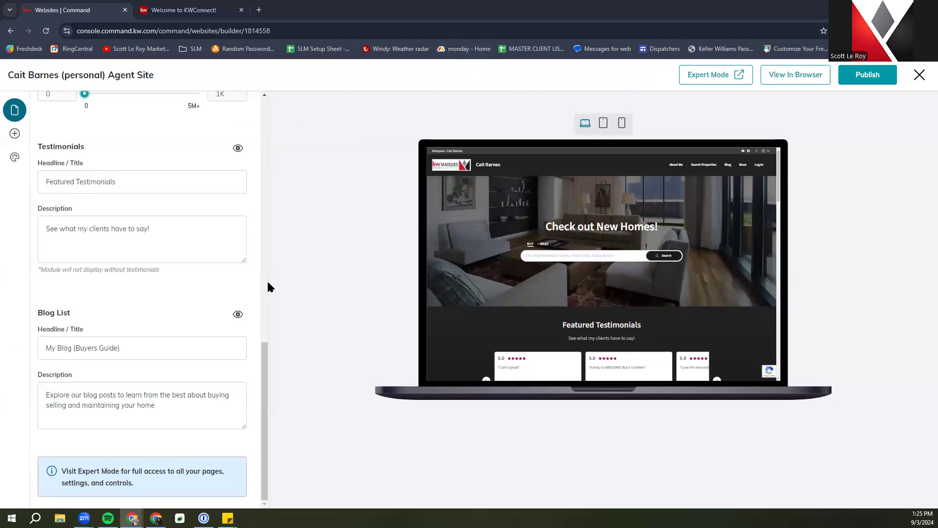
{"action": "scroll", "coordinate": [577, 245], "scroll_direction": "down", "scroll_amount": 3}
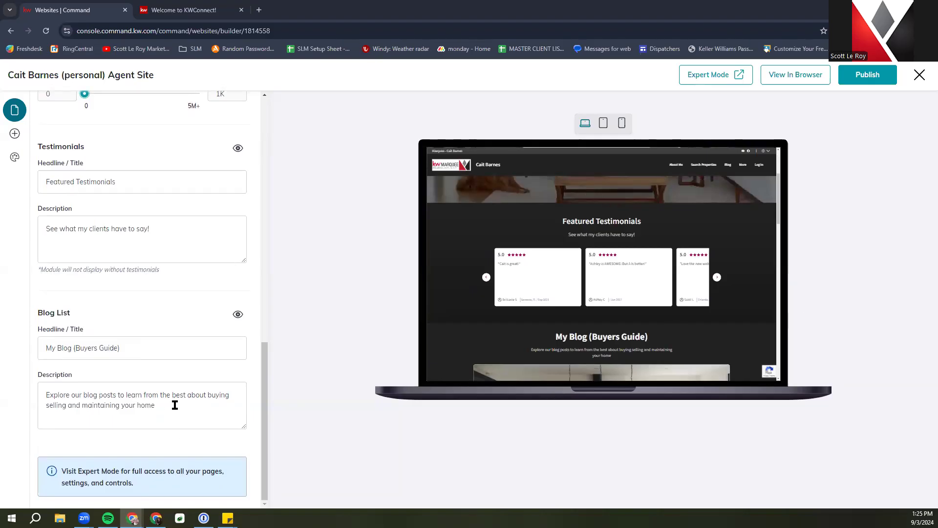
{"action": "scroll", "coordinate": [615, 297], "scroll_direction": "down", "scroll_amount": 3}
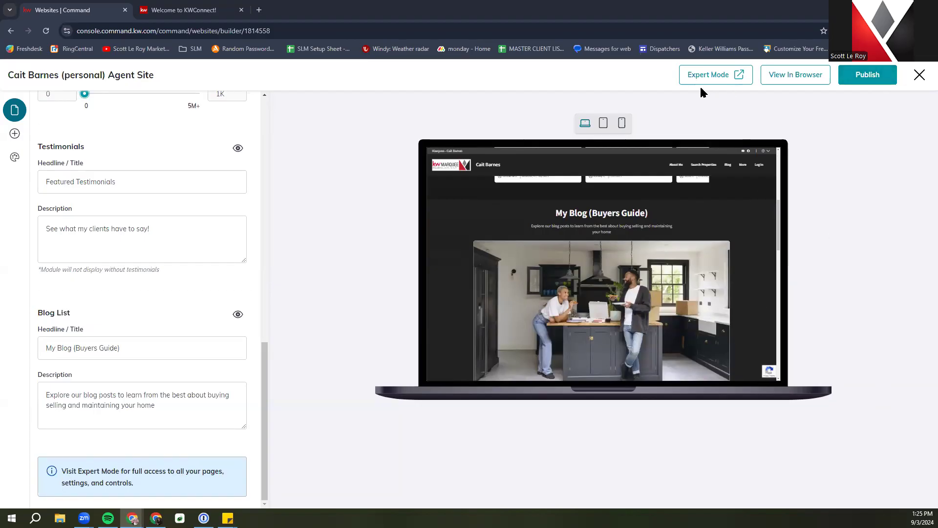
Exit the site builder and compare My Websites with the Websites Settings page, ending on Settings
{"action": "left_click", "coordinate": [918, 76]}
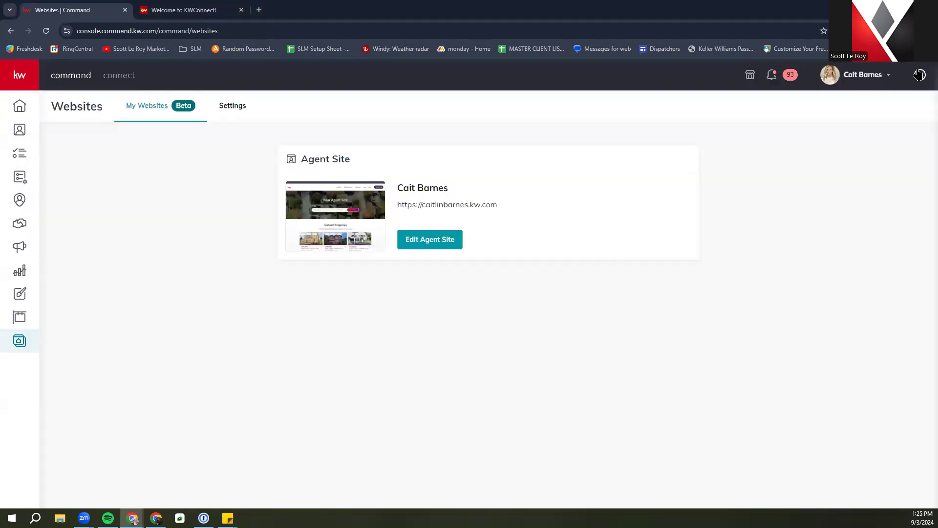
{"action": "left_click", "coordinate": [227, 109]}
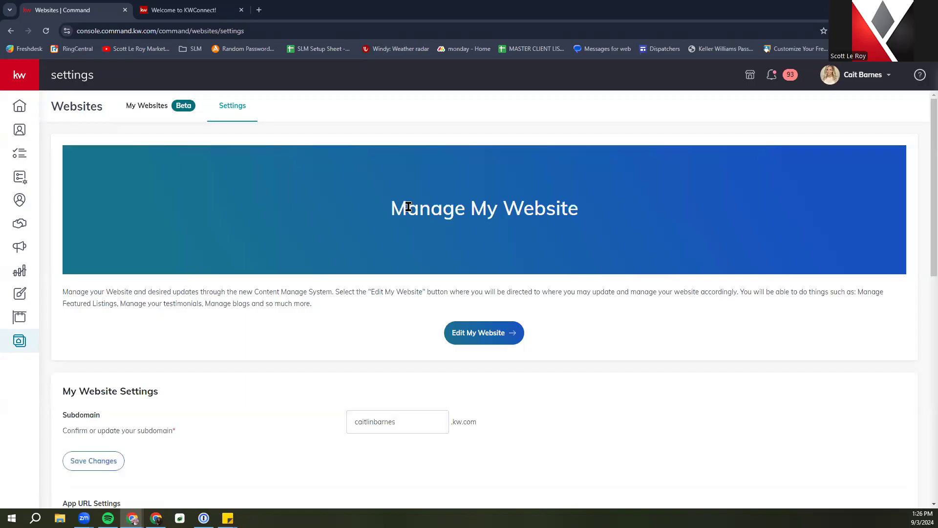
{"action": "left_click", "coordinate": [157, 107]}
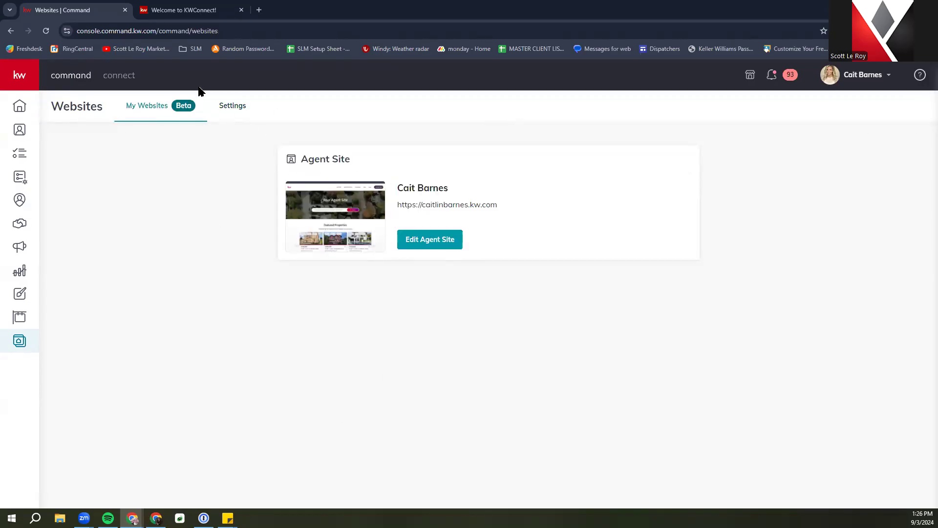
{"action": "left_click", "coordinate": [231, 108]}
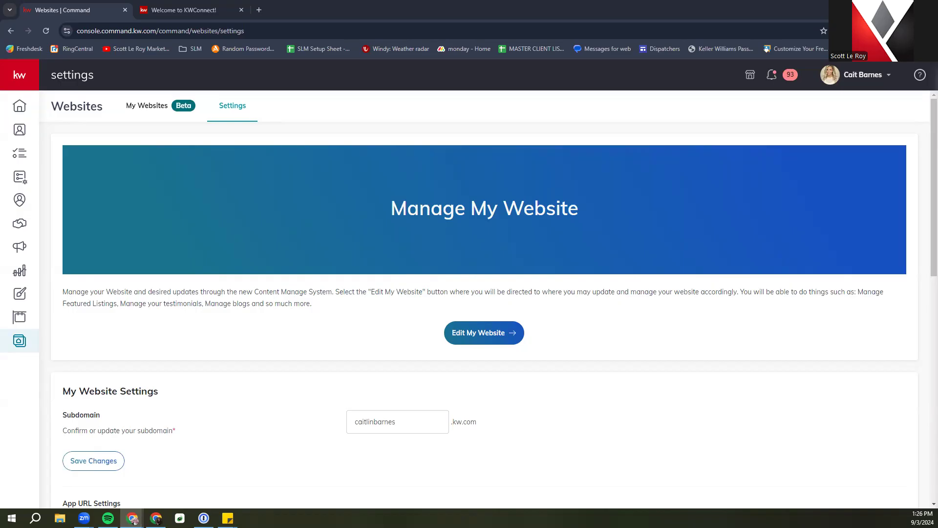
Examine the Subdomain field under My Website Settings, highlighting its text without editing it
{"action": "scroll", "coordinate": [629, 292], "scroll_direction": "down", "scroll_amount": 2}
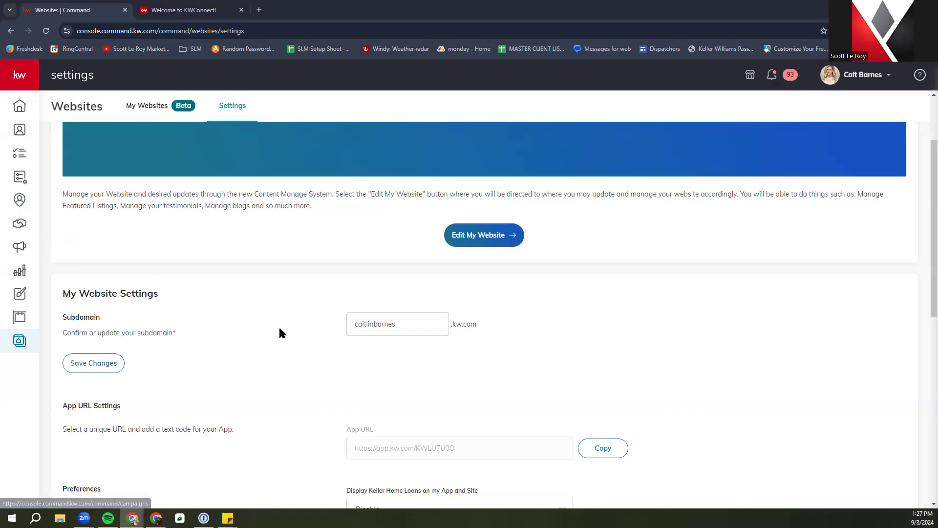
{"action": "left_click", "coordinate": [415, 327]}
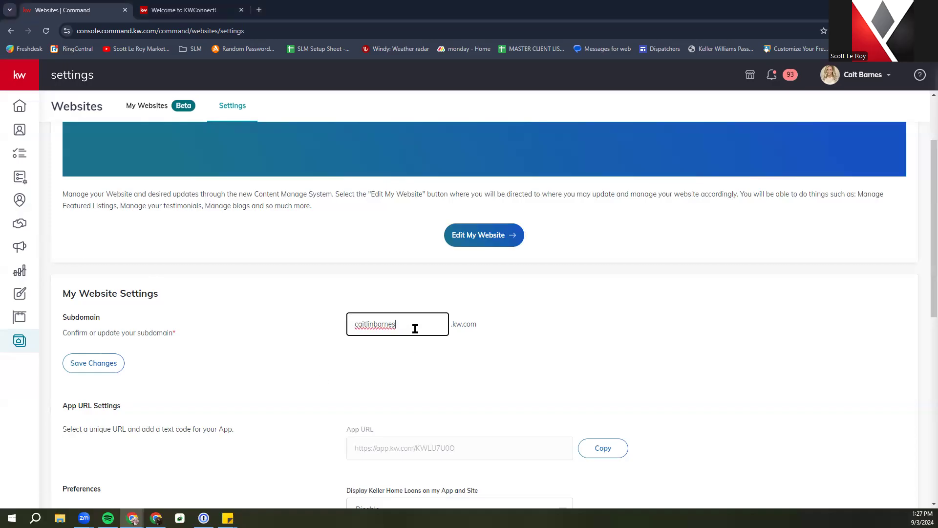
{"action": "double_click", "coordinate": [414, 325]}
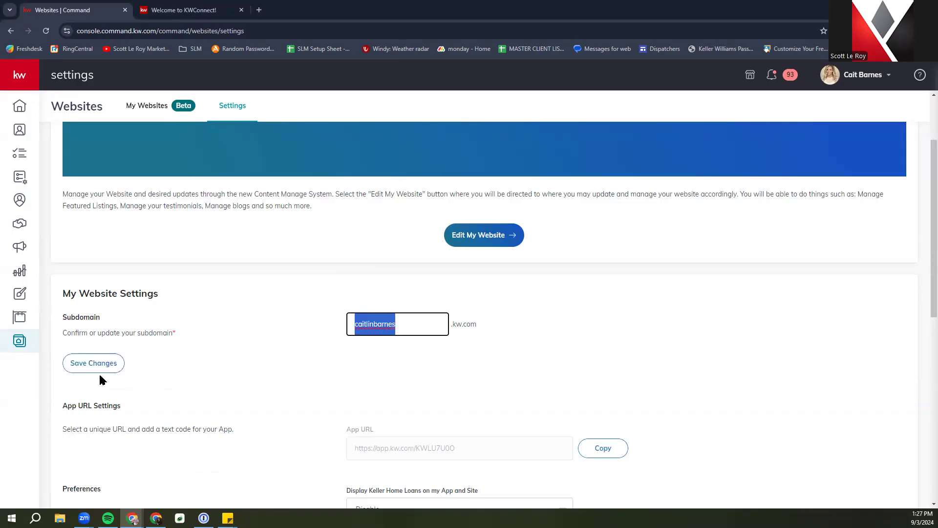
{"action": "left_click", "coordinate": [334, 398]}
Review App URL Settings, copying the App URL and highlighting its text
{"action": "scroll", "coordinate": [342, 386], "scroll_direction": "down", "scroll_amount": 1}
{"action": "scroll", "coordinate": [358, 361], "scroll_direction": "down", "scroll_amount": 4}
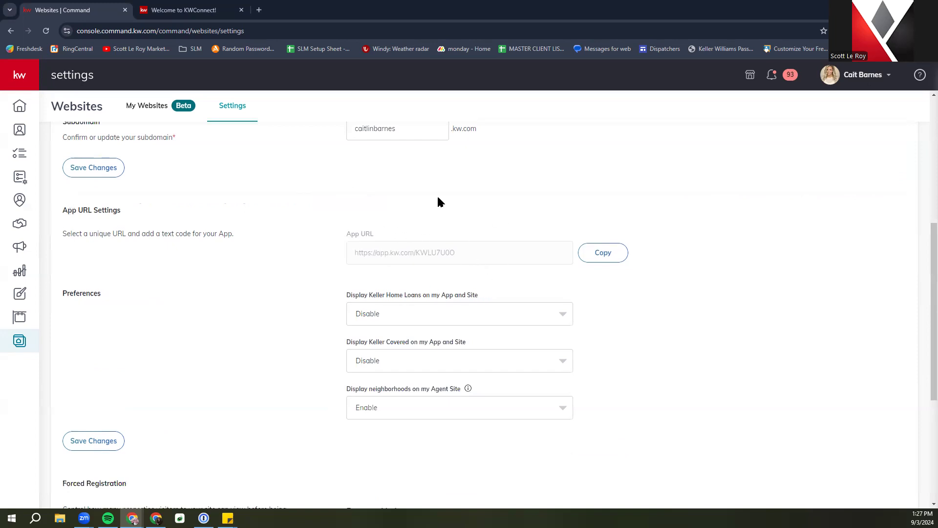
{"action": "left_click", "coordinate": [593, 252]}
{"action": "triple_click", "coordinate": [492, 254]}
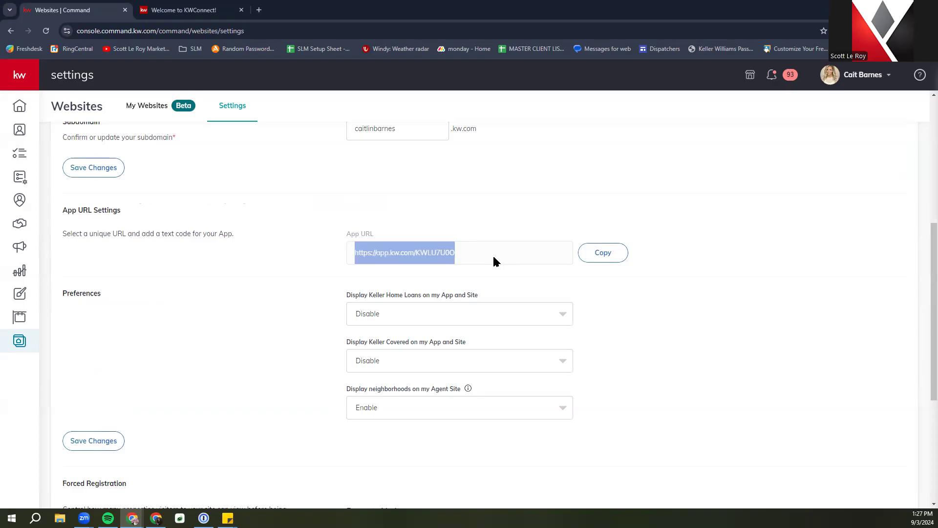
{"action": "left_click", "coordinate": [309, 241]}
{"action": "left_click", "coordinate": [490, 254]}
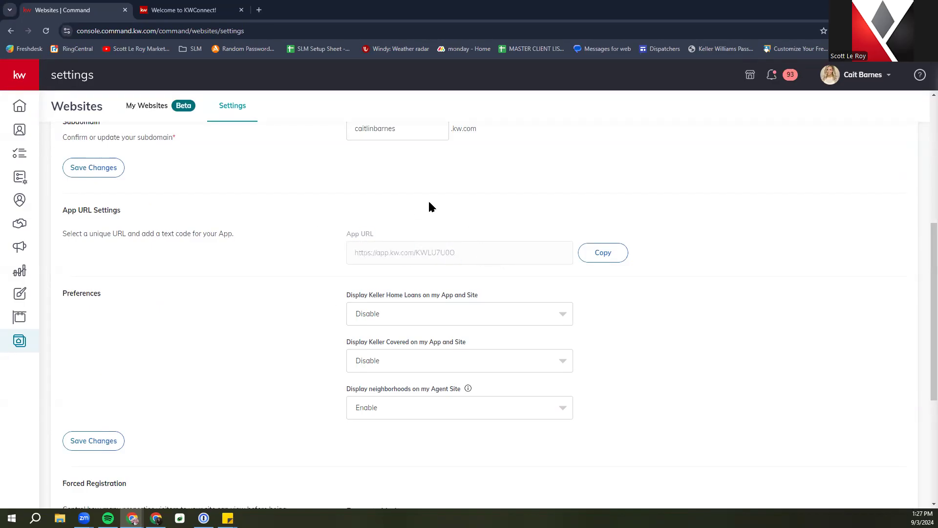
{"action": "double_click", "coordinate": [357, 253]}
{"action": "left_click", "coordinate": [177, 357]}
Review the website display Preferences and the Forced Registration property limits
{"action": "scroll", "coordinate": [366, 362], "scroll_direction": "up", "scroll_amount": 1}
{"action": "scroll", "coordinate": [366, 369], "scroll_direction": "down", "scroll_amount": 1}
{"action": "scroll", "coordinate": [277, 376], "scroll_direction": "down", "scroll_amount": 5}
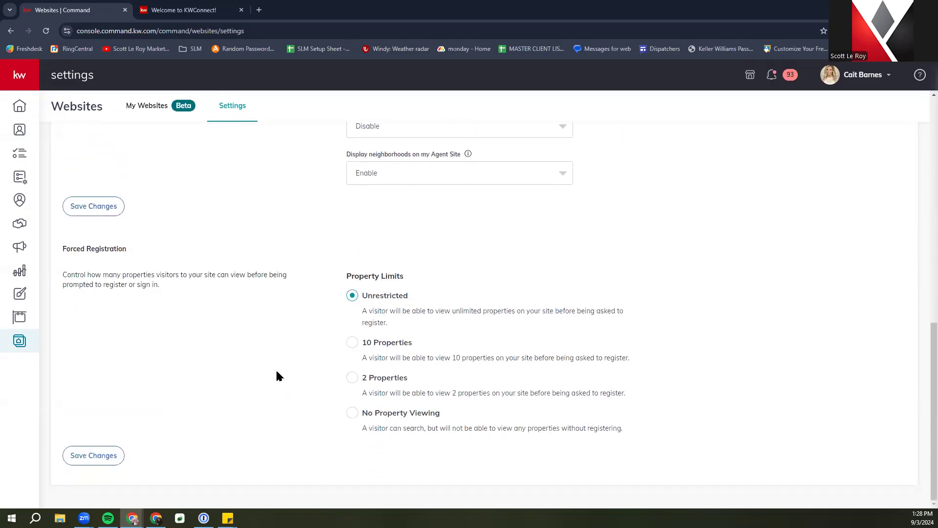
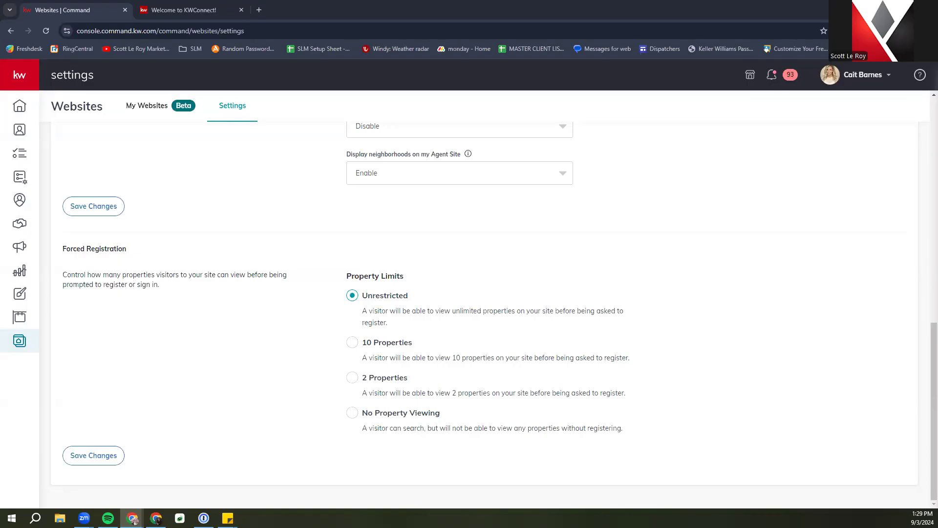
Reopen the Agent Site for editing from My Websites and launch Expert Mode
{"action": "scroll", "coordinate": [284, 279], "scroll_direction": "up", "scroll_amount": 6}
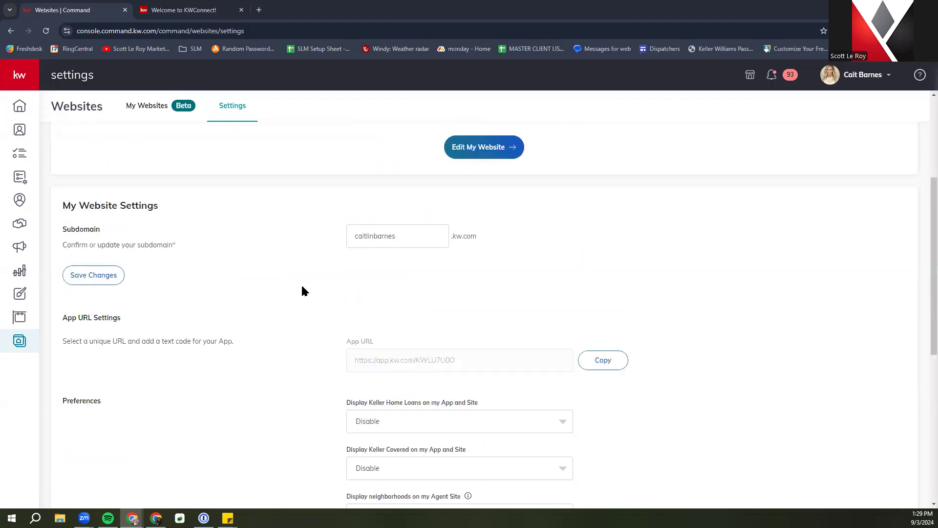
{"action": "scroll", "coordinate": [303, 290], "scroll_direction": "up", "scroll_amount": 4}
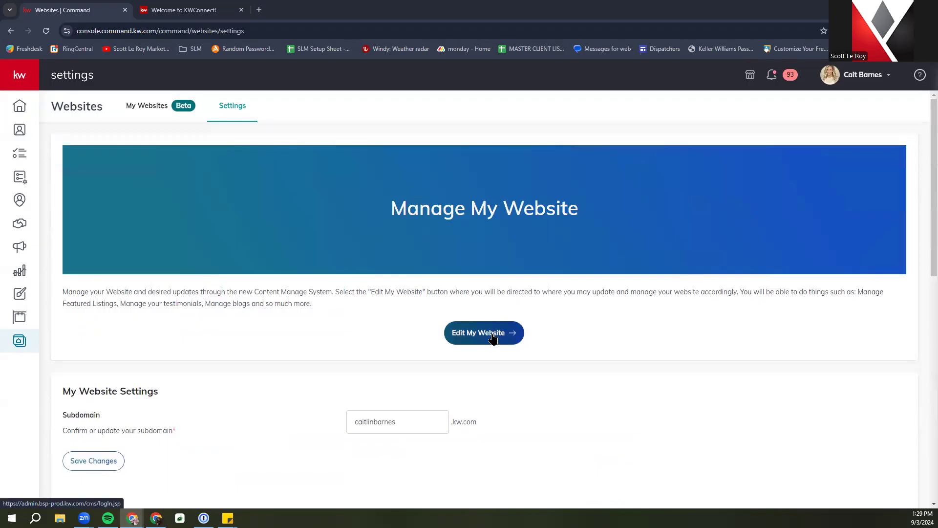
{"action": "left_click", "coordinate": [157, 110]}
{"action": "left_click", "coordinate": [454, 238]}
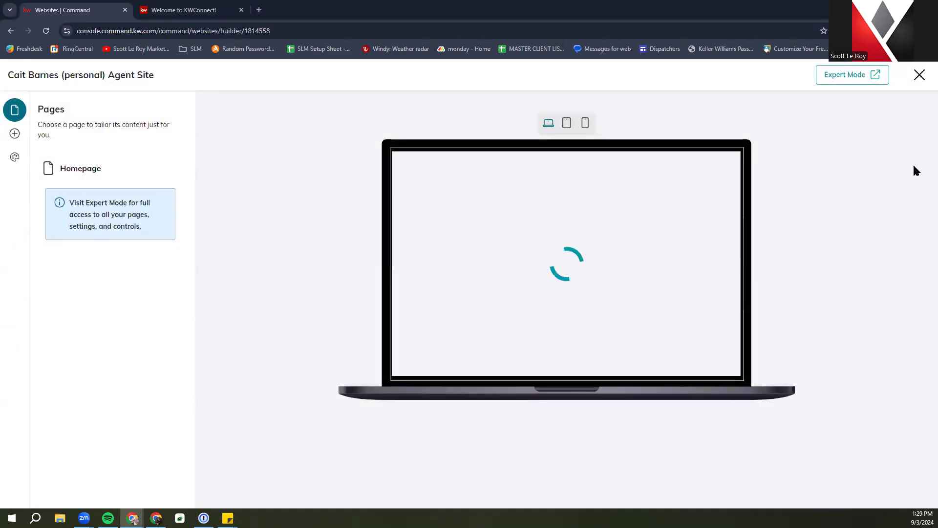
{"action": "left_click", "coordinate": [839, 78]}
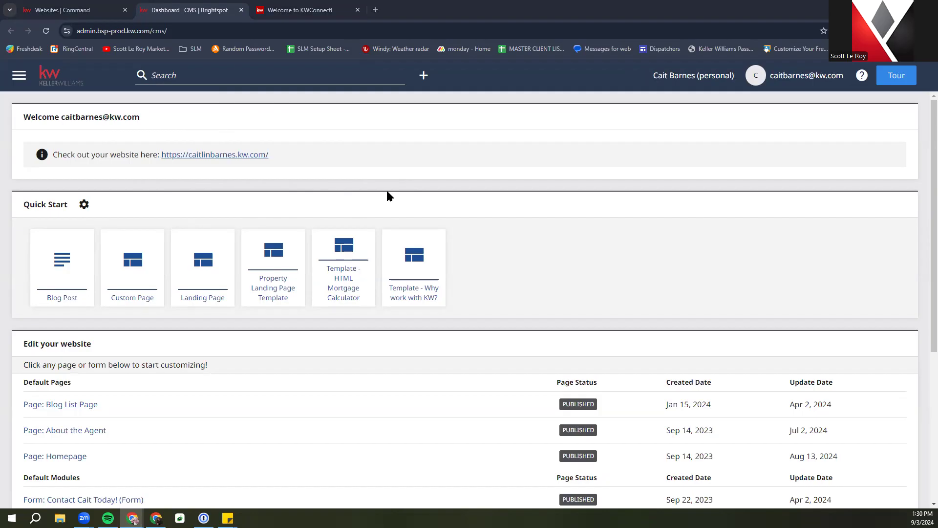
Check the organization site switcher and review the default pages listed under Edit your website
{"action": "left_click", "coordinate": [688, 78]}
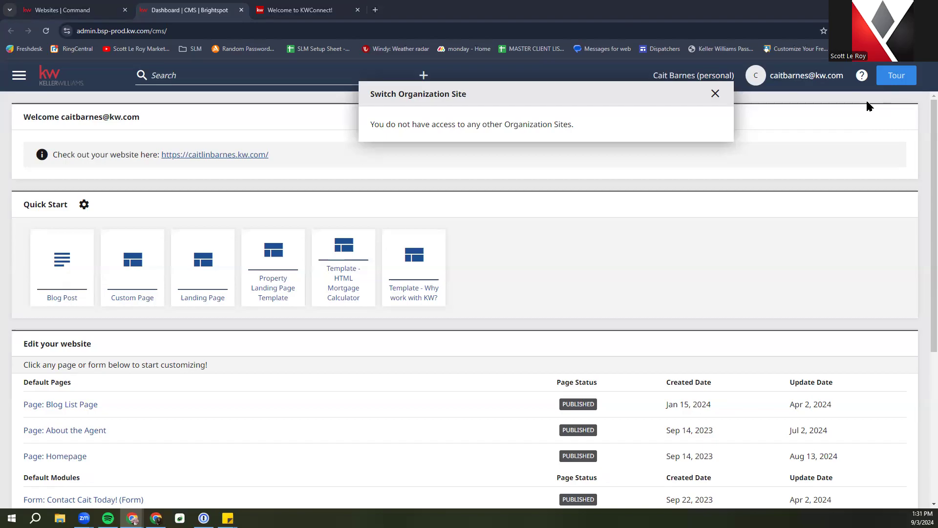
{"action": "left_click", "coordinate": [861, 130]}
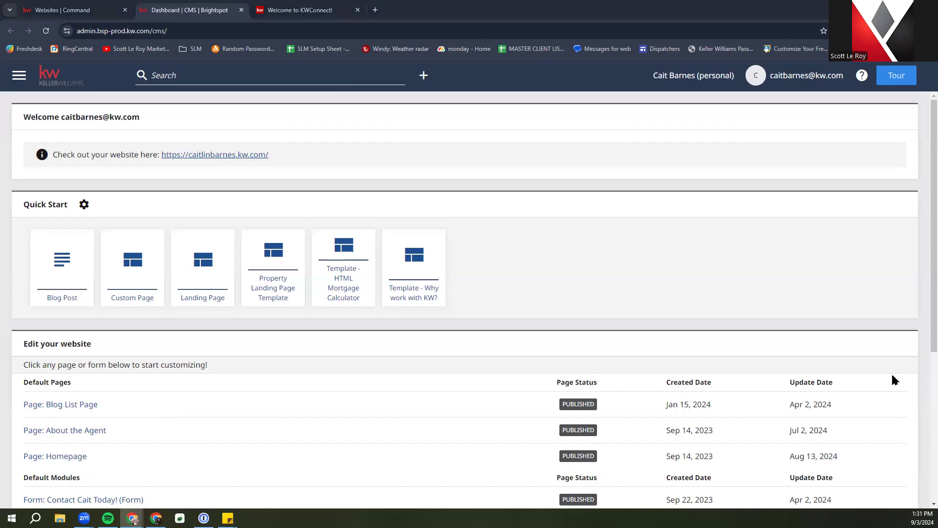
{"action": "scroll", "coordinate": [19, 425], "scroll_direction": "down", "scroll_amount": 1}
{"action": "scroll", "coordinate": [25, 440], "scroll_direction": "up", "scroll_amount": 1}
{"action": "scroll", "coordinate": [38, 376], "scroll_direction": "down", "scroll_amount": 1}
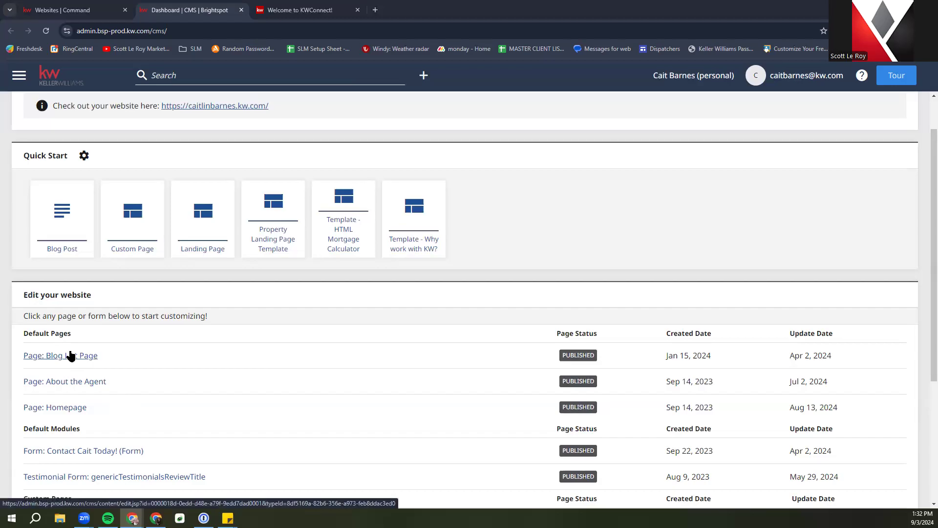
{"action": "left_click_drag", "start_coordinate": [107, 380], "coordinate": [23, 381]}
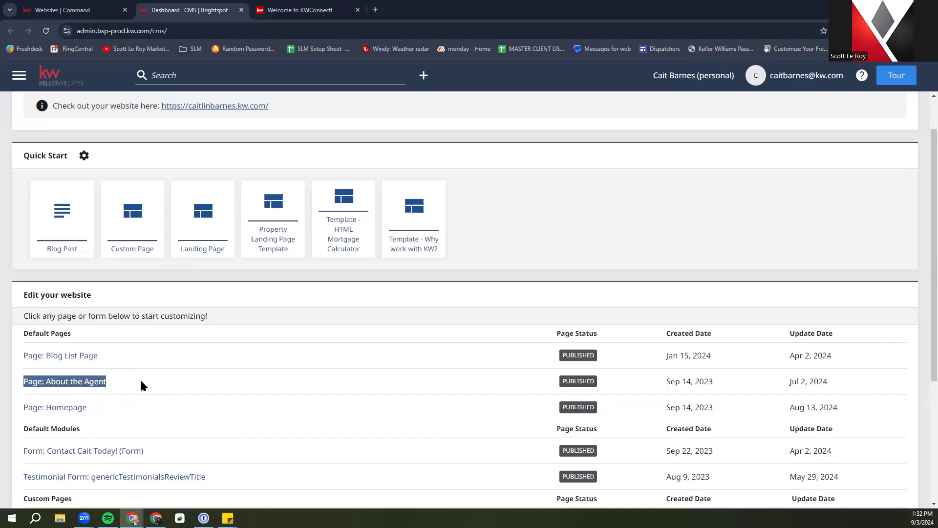
{"action": "left_click_drag", "start_coordinate": [96, 413], "coordinate": [22, 413]}
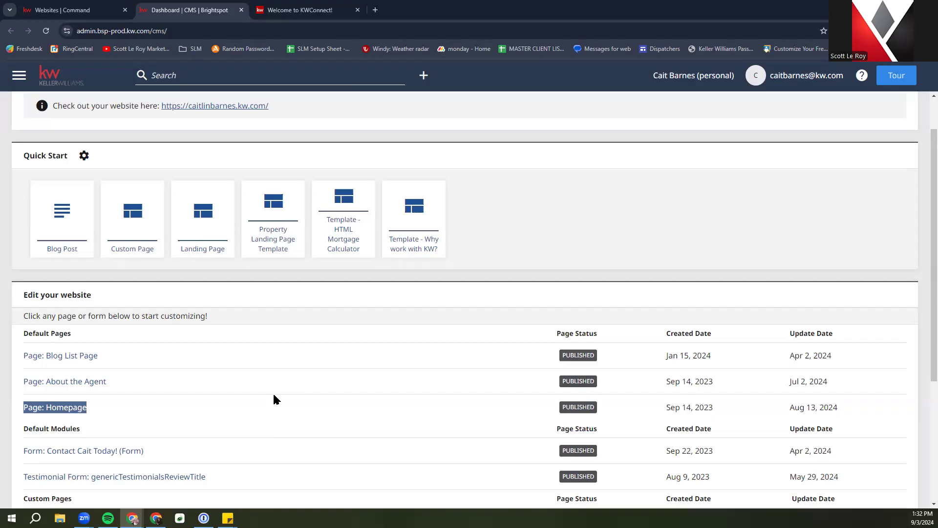
Open the Blog List Page and examine its Page List Module settings, including Max Number to Display and Featured Items
{"action": "left_click", "coordinate": [55, 355]}
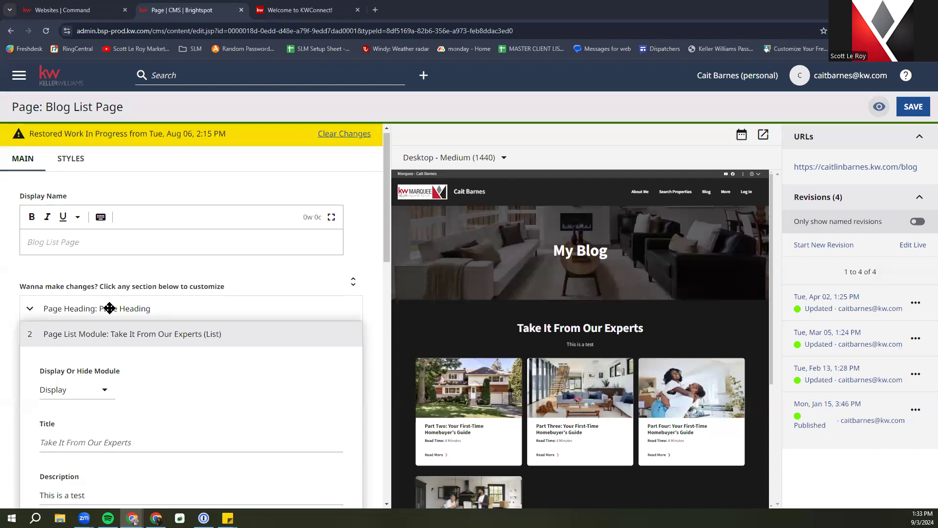
{"action": "scroll", "coordinate": [109, 308], "scroll_direction": "down", "scroll_amount": 3}
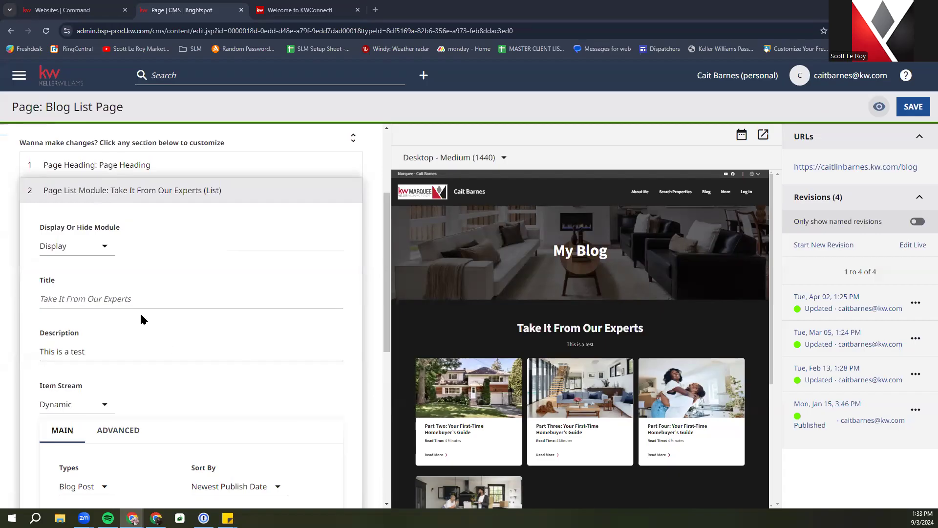
{"action": "scroll", "coordinate": [141, 319], "scroll_direction": "down", "scroll_amount": 1}
{"action": "scroll", "coordinate": [140, 319], "scroll_direction": "up", "scroll_amount": 2}
{"action": "scroll", "coordinate": [141, 319], "scroll_direction": "down", "scroll_amount": 6}
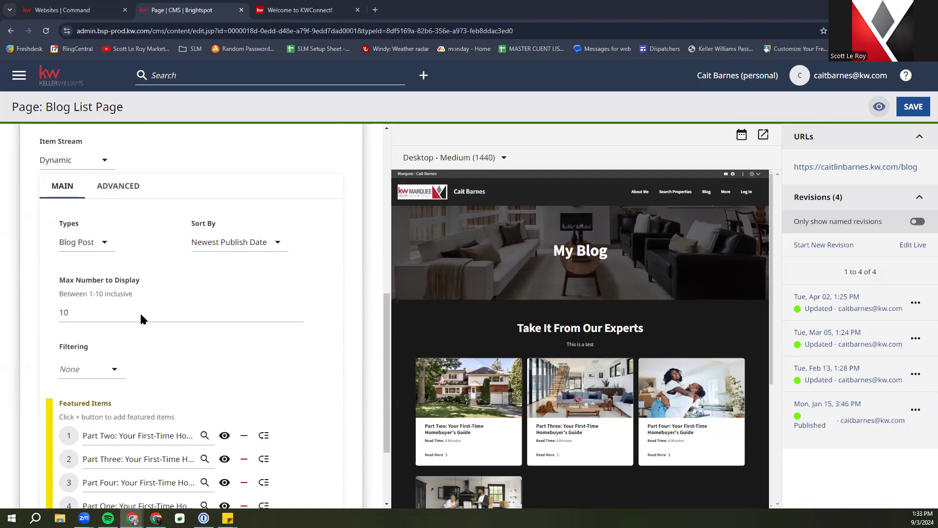
{"action": "scroll", "coordinate": [140, 311], "scroll_direction": "down", "scroll_amount": 1}
{"action": "left_click_drag", "start_coordinate": [69, 244], "coordinate": [124, 245]}
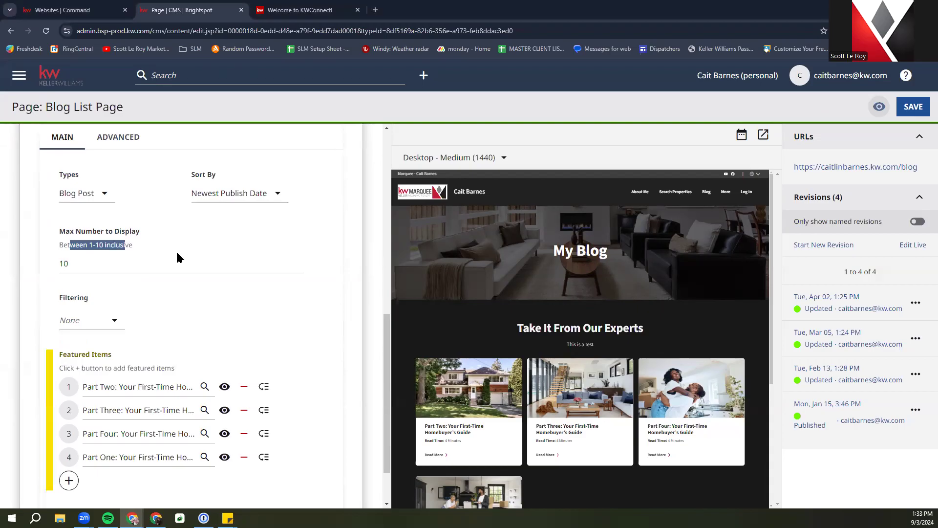
{"action": "scroll", "coordinate": [161, 384], "scroll_direction": "down", "scroll_amount": 1}
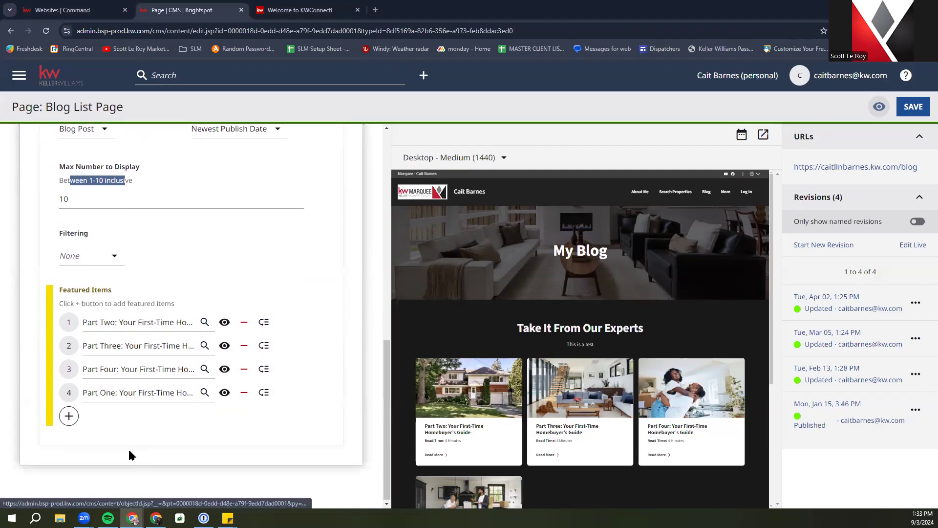
Add a fifth Featured Items entry and view the content available for it, closing the picker without choosing any
{"action": "left_click", "coordinate": [68, 416]}
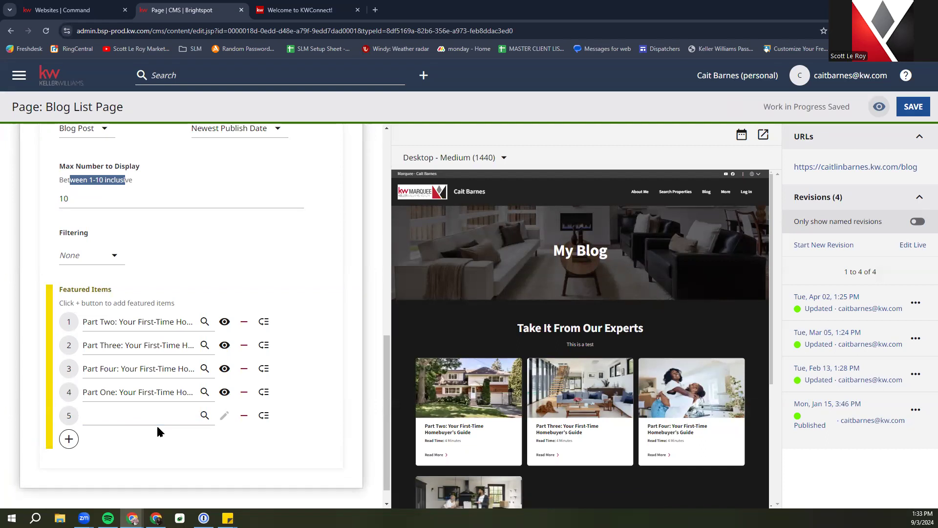
{"action": "left_click", "coordinate": [144, 421]}
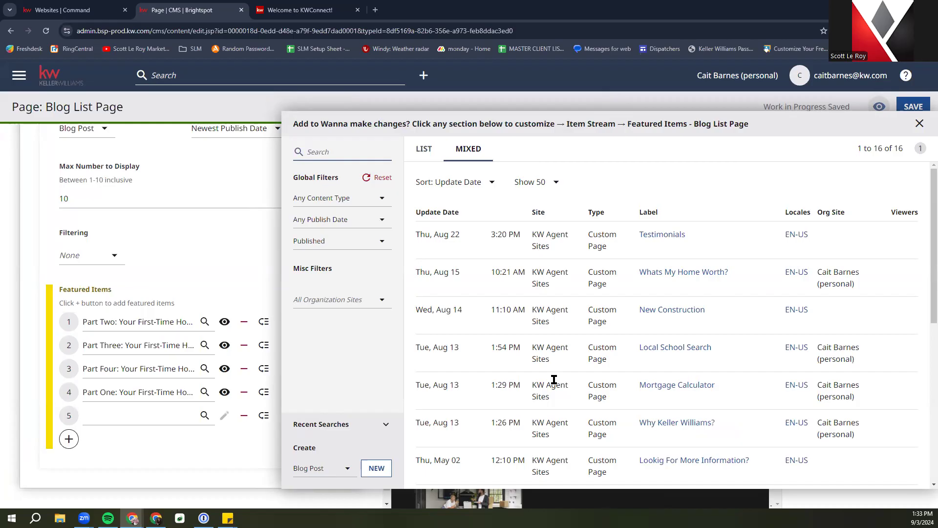
{"action": "left_click_drag", "start_coordinate": [592, 359], "coordinate": [625, 361]}
{"action": "left_click", "coordinate": [919, 124]}
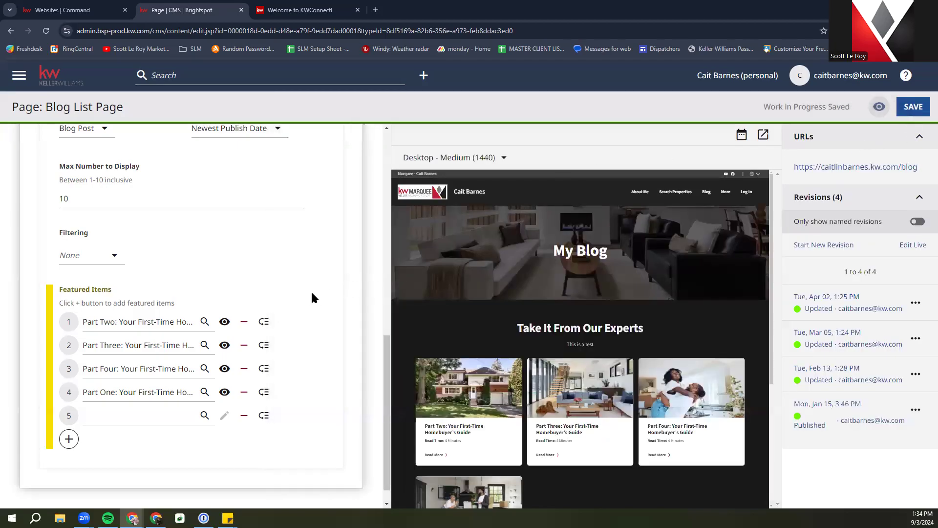
Reorder the featured First-Time Homebuyer's Guide posts from Part One to Part Four and remove the empty fifth entry
{"action": "left_click", "coordinate": [168, 326]}
{"action": "left_click_drag", "start_coordinate": [168, 328], "coordinate": [168, 355]}
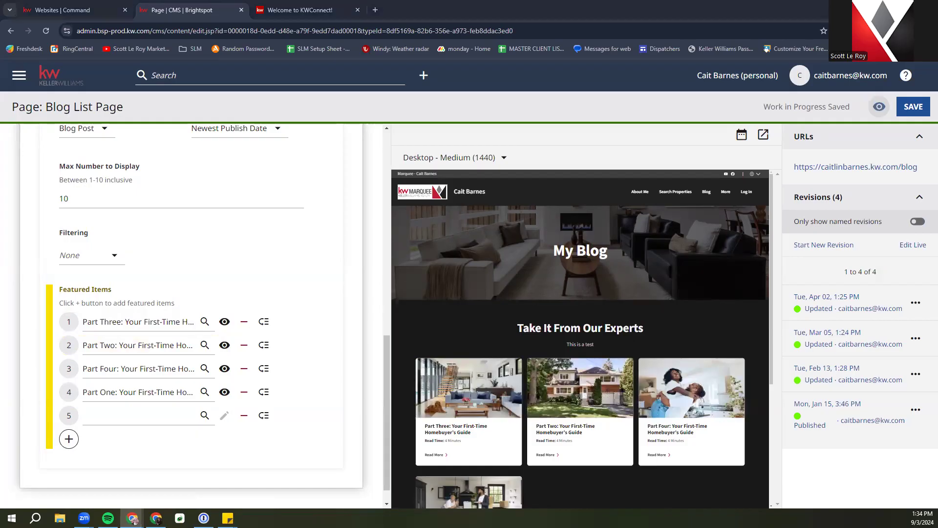
{"action": "left_click_drag", "start_coordinate": [167, 390], "coordinate": [179, 336]}
{"action": "left_click_drag", "start_coordinate": [176, 368], "coordinate": [262, 344]}
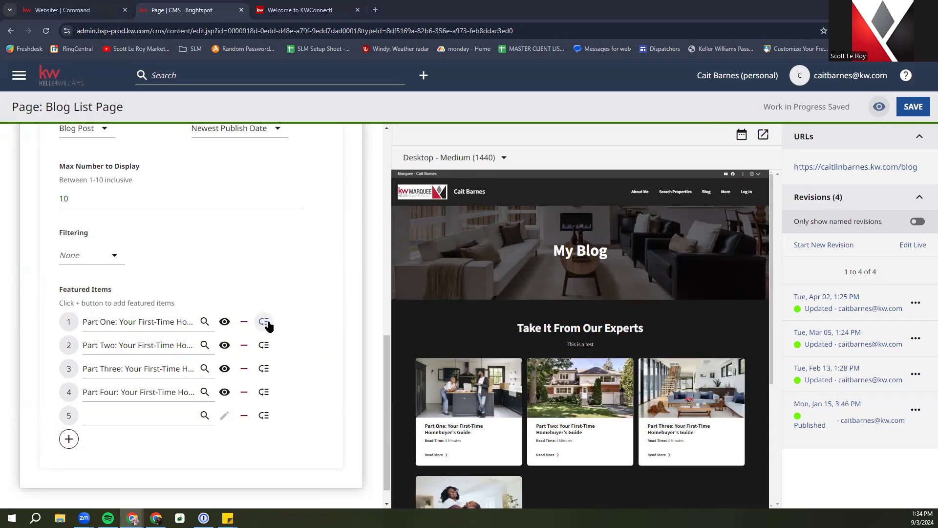
{"action": "left_click", "coordinate": [244, 414]}
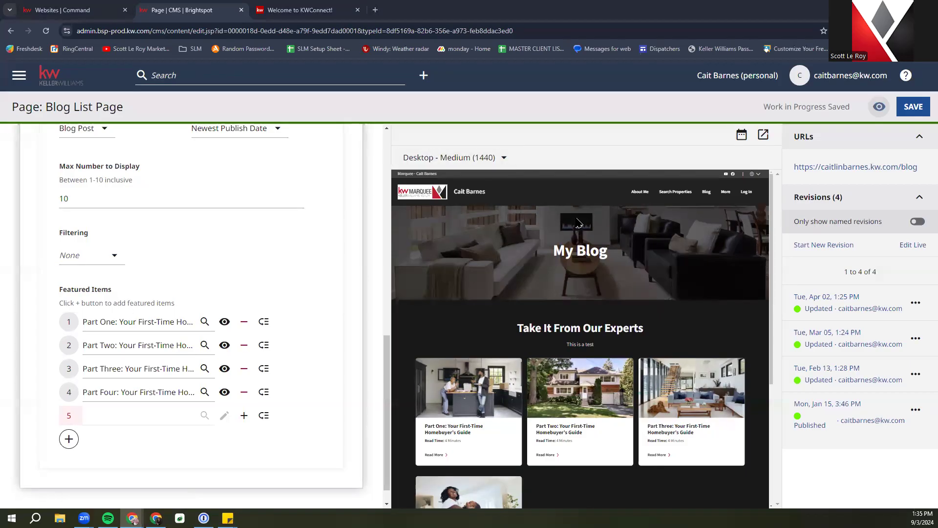
Move the Part One post to third place in Featured Items and return it to first
{"action": "left_click_drag", "start_coordinate": [108, 323], "coordinate": [105, 372]}
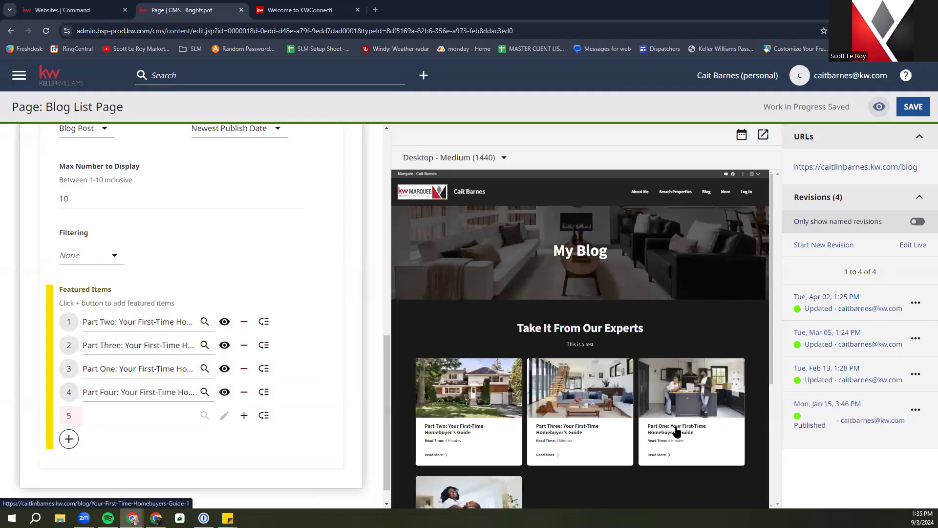
{"action": "left_click_drag", "start_coordinate": [131, 368], "coordinate": [124, 321]}
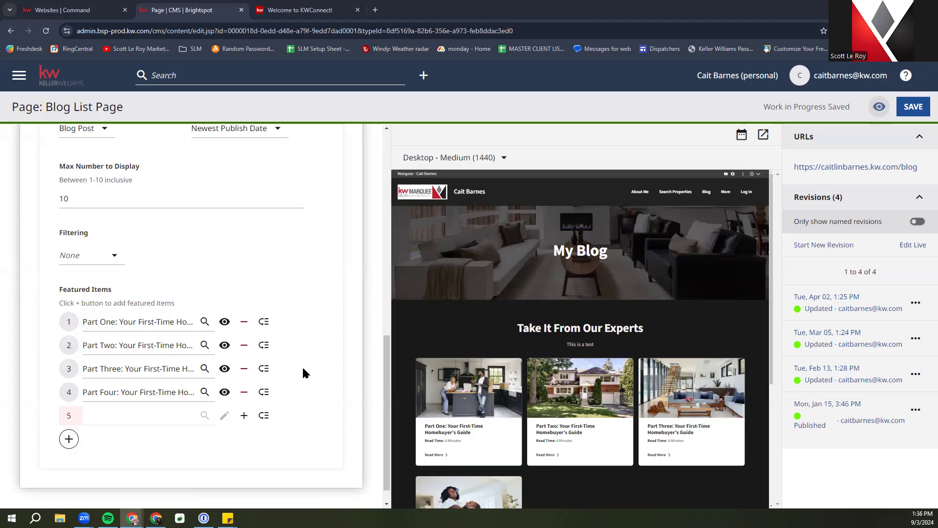
Add another Featured Items entry and examine the new Blog Post form offered for it, backing out without creating a post
{"action": "left_click", "coordinate": [70, 440]}
{"action": "scroll", "coordinate": [77, 420], "scroll_direction": "down", "scroll_amount": 1}
{"action": "left_click", "coordinate": [118, 395]}
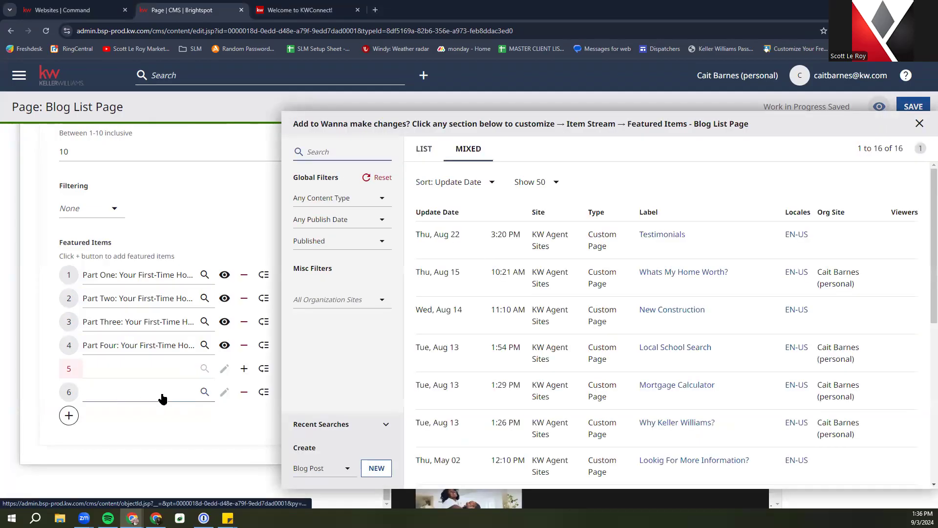
{"action": "left_click", "coordinate": [370, 467]}
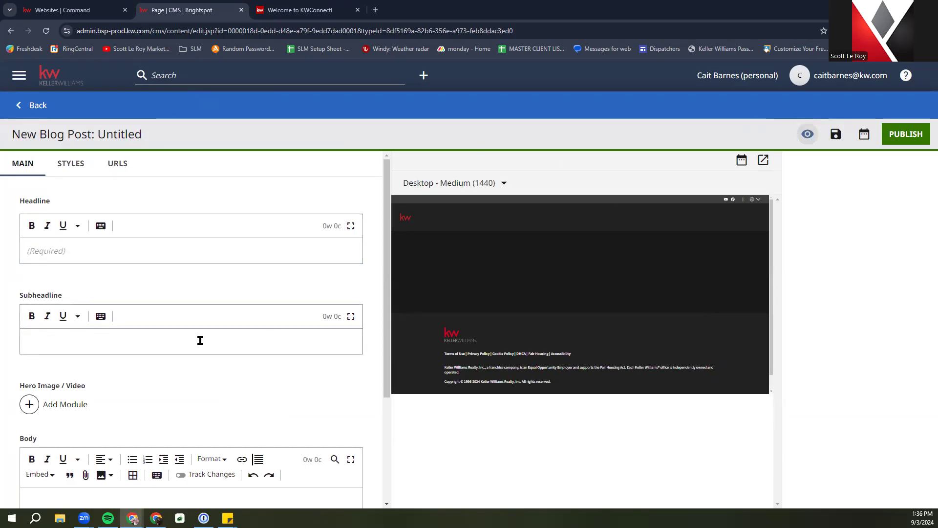
{"action": "scroll", "coordinate": [254, 371], "scroll_direction": "down", "scroll_amount": 2}
{"action": "scroll", "coordinate": [287, 402], "scroll_direction": "down", "scroll_amount": 1}
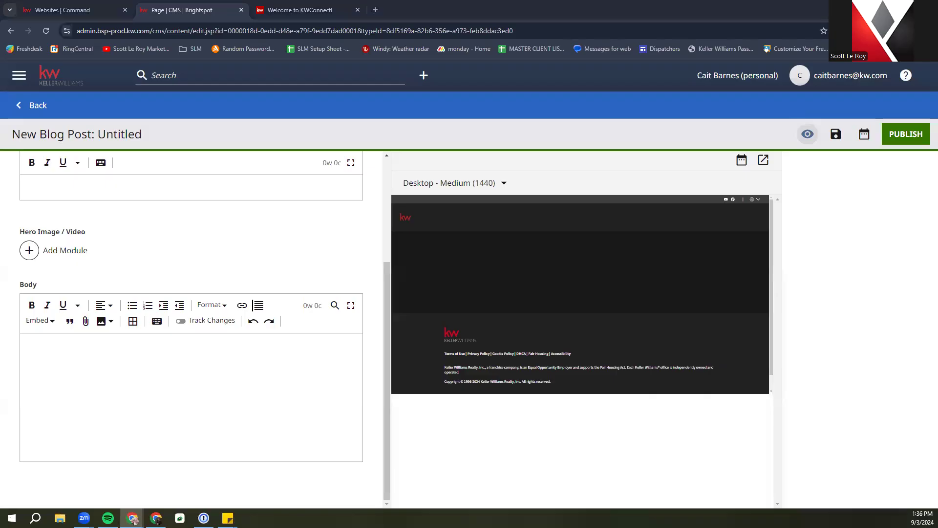
{"action": "left_click", "coordinate": [38, 106]}
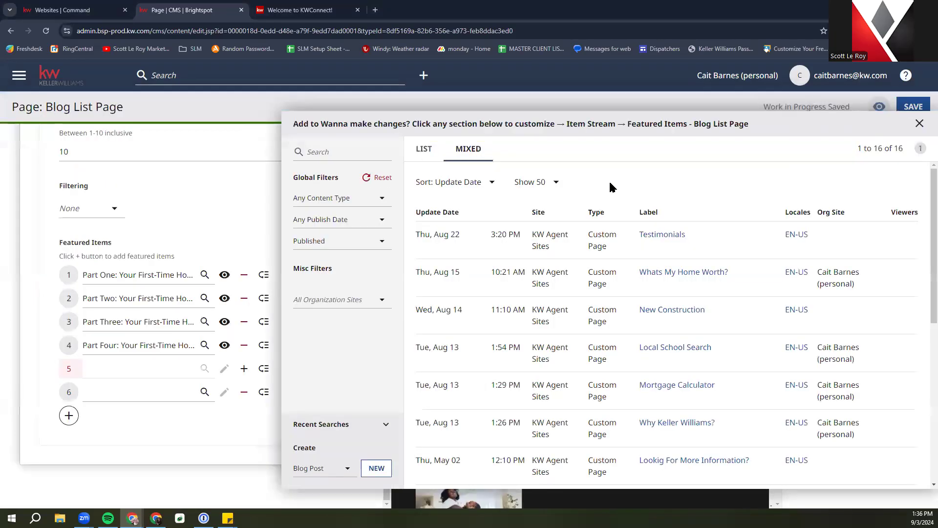
{"action": "left_click", "coordinate": [918, 122]}
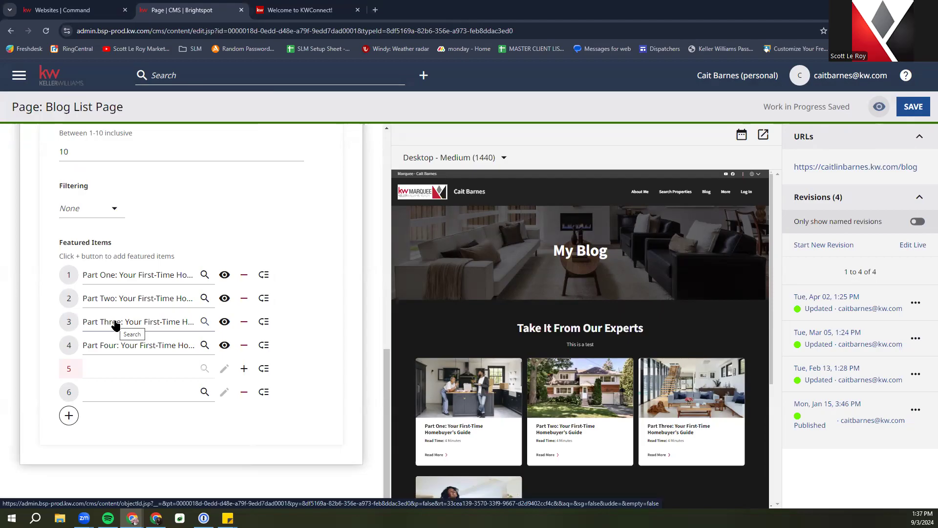
Review the Item Stream options and the remaining Page List Module settings without changing them
{"action": "scroll", "coordinate": [138, 360], "scroll_direction": "up", "scroll_amount": 1}
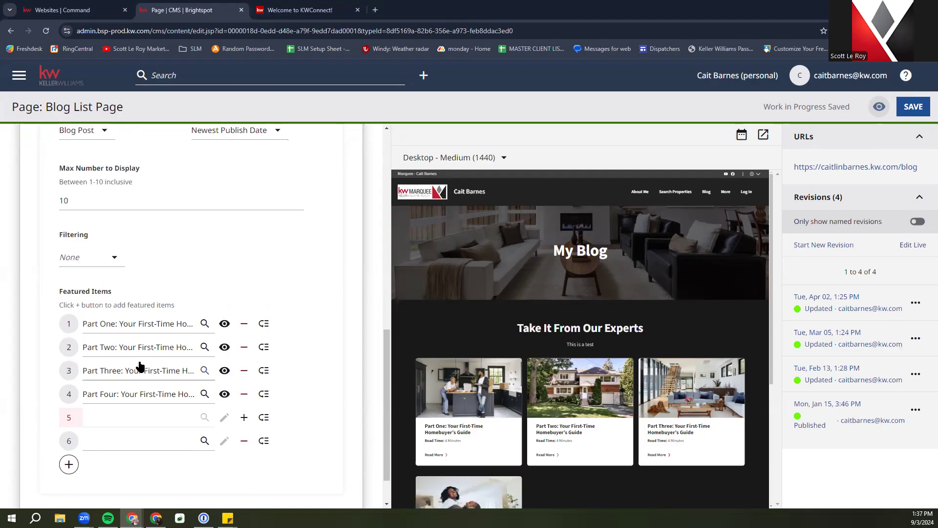
{"action": "scroll", "coordinate": [140, 361], "scroll_direction": "up", "scroll_amount": 5}
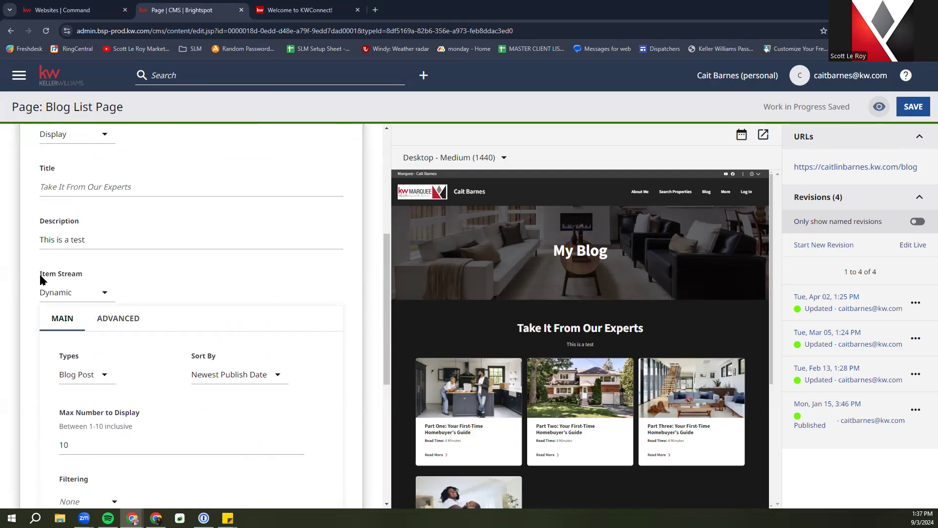
{"action": "left_click", "coordinate": [91, 293]}
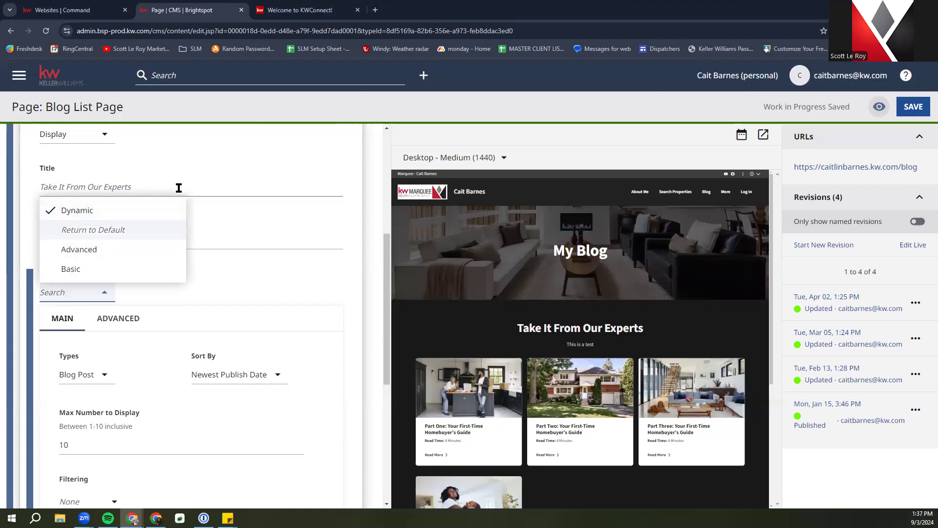
{"action": "left_click", "coordinate": [245, 280]}
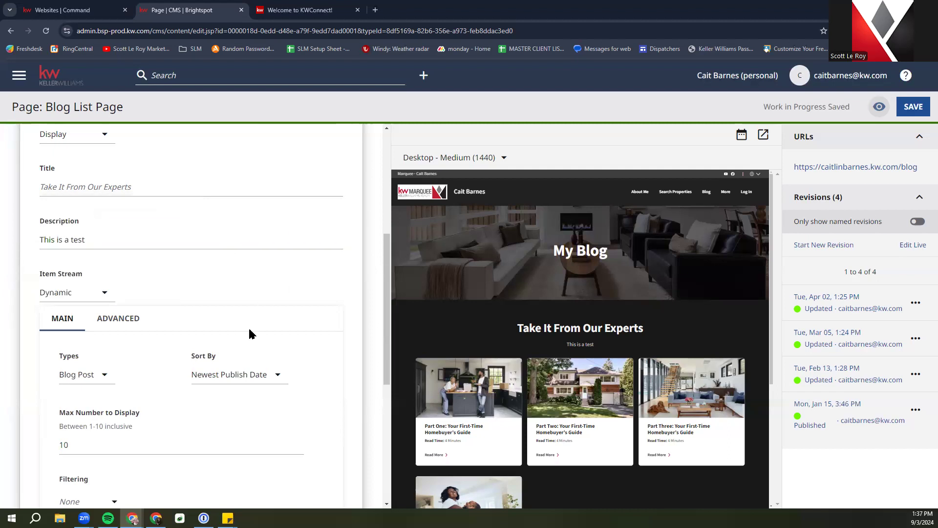
{"action": "scroll", "coordinate": [272, 358], "scroll_direction": "up", "scroll_amount": 3}
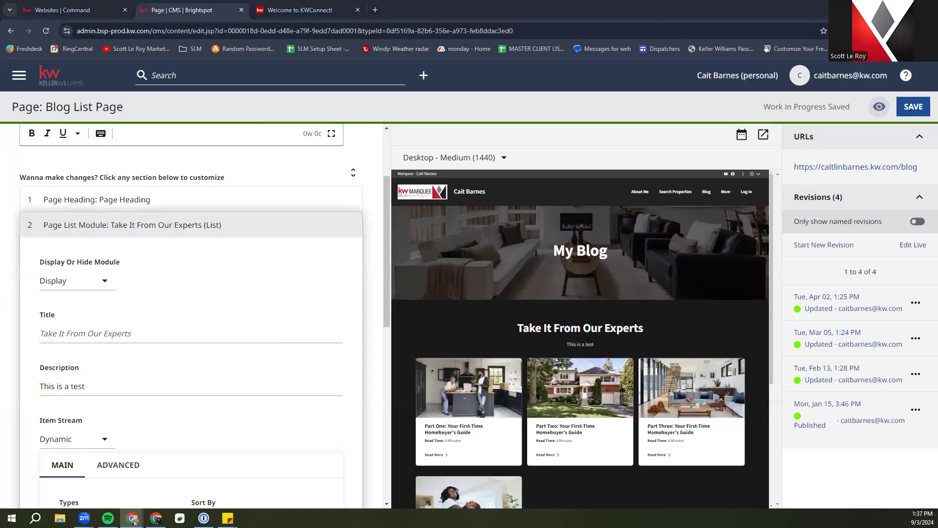
{"action": "scroll", "coordinate": [258, 385], "scroll_direction": "down", "scroll_amount": 8}
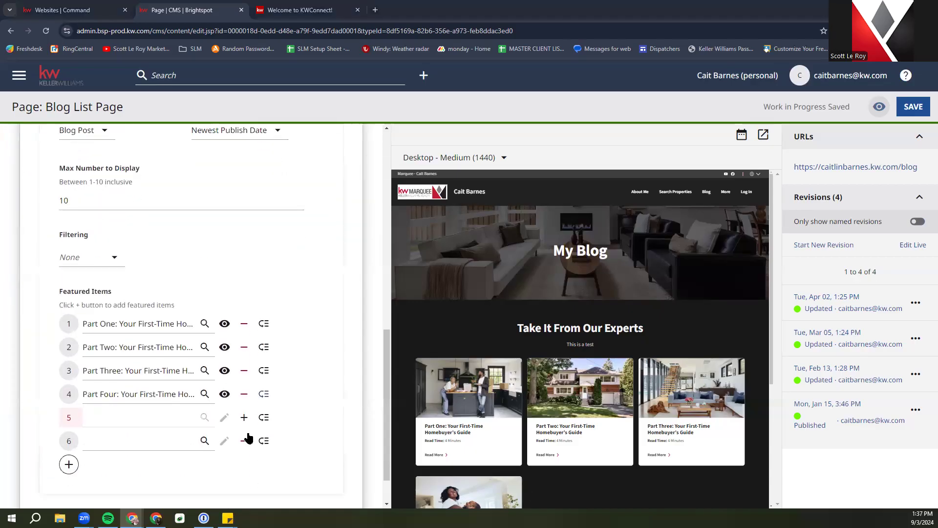
{"action": "scroll", "coordinate": [278, 425], "scroll_direction": "up", "scroll_amount": 10}
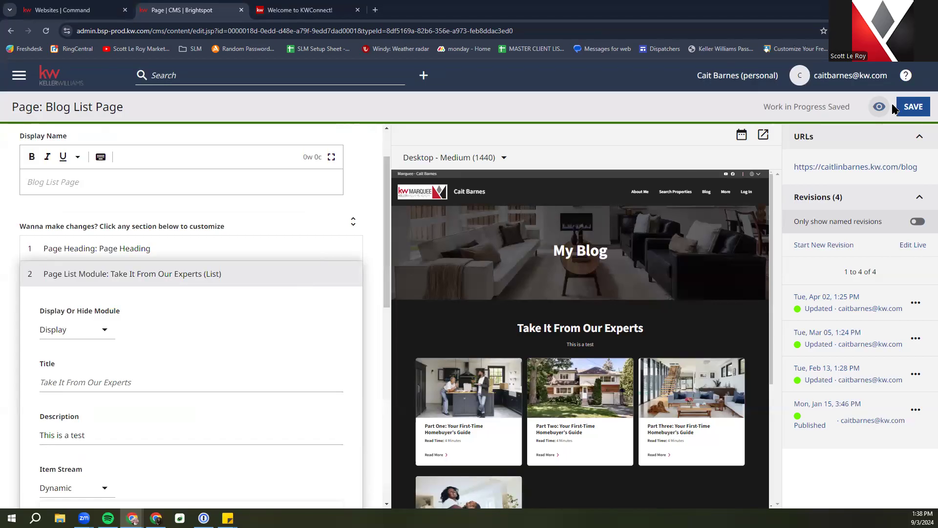
{"action": "scroll", "coordinate": [306, 249], "scroll_direction": "up", "scroll_amount": 2}
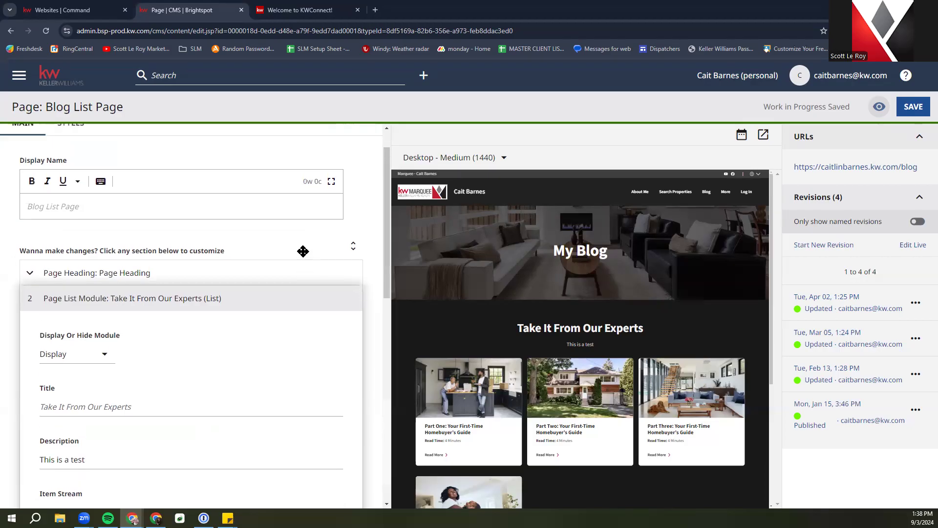
{"action": "scroll", "coordinate": [308, 252], "scroll_direction": "down", "scroll_amount": 1}
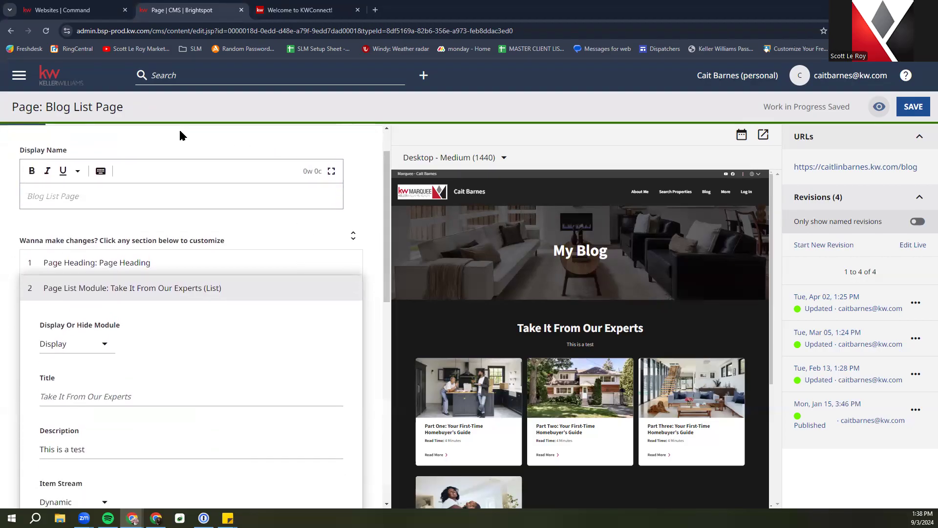
{"action": "scroll", "coordinate": [67, 133], "scroll_direction": "up", "scroll_amount": 1}
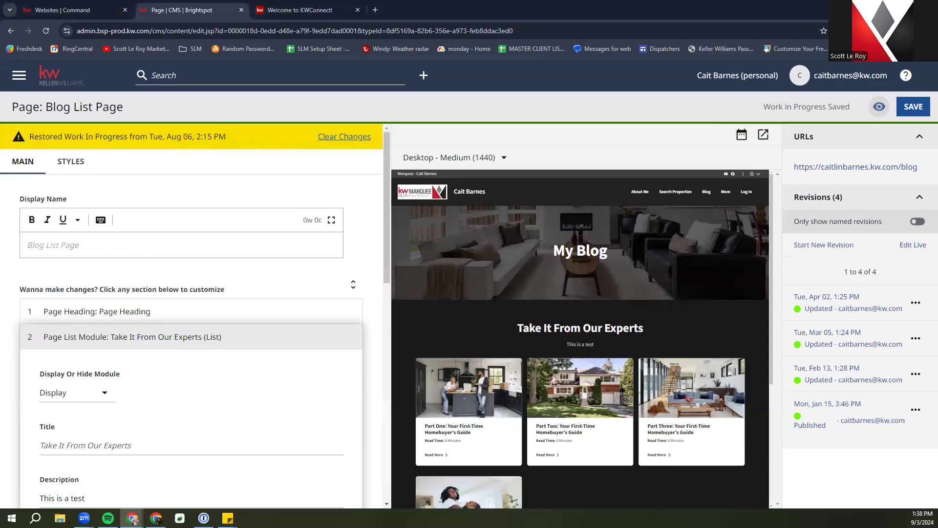
Save the Blog List Page and return to the dashboard
{"action": "left_click", "coordinate": [912, 107]}
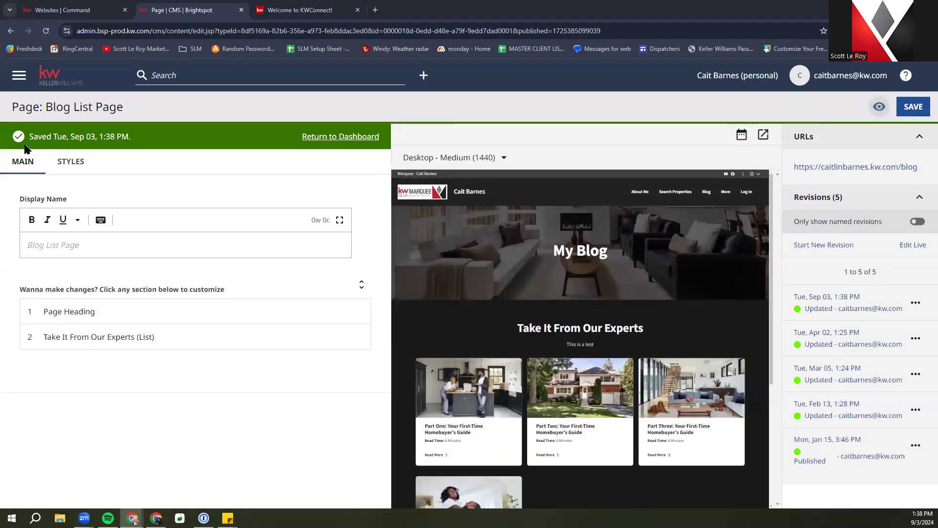
{"action": "left_click", "coordinate": [327, 138]}
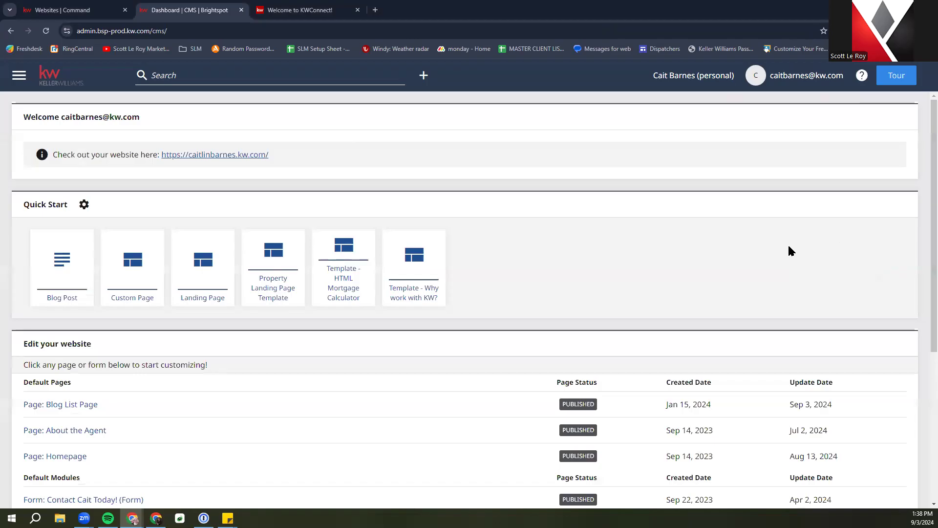
Open the About the Agent page and examine the Agent Profile module's display or hide options without changing them
{"action": "scroll", "coordinate": [218, 348], "scroll_direction": "down", "scroll_amount": 3}
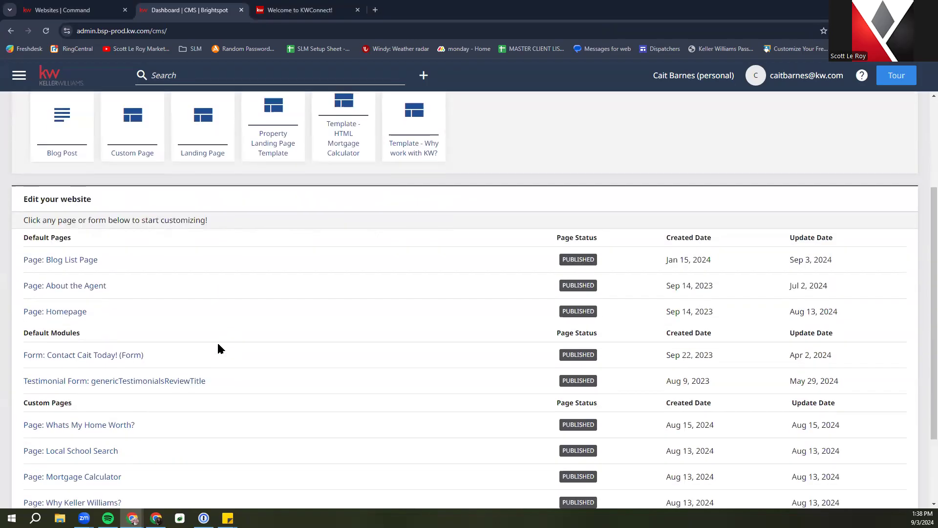
{"action": "left_click", "coordinate": [44, 285]}
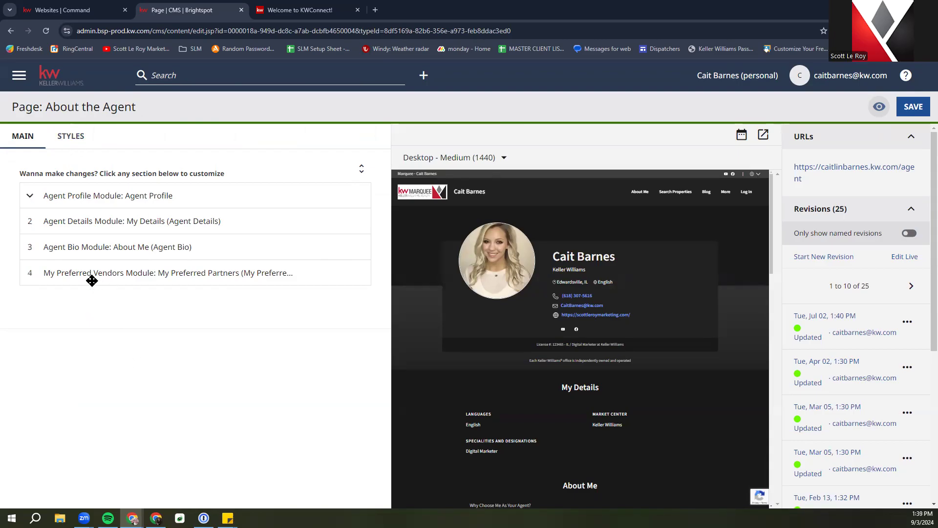
{"action": "left_click", "coordinate": [173, 196]}
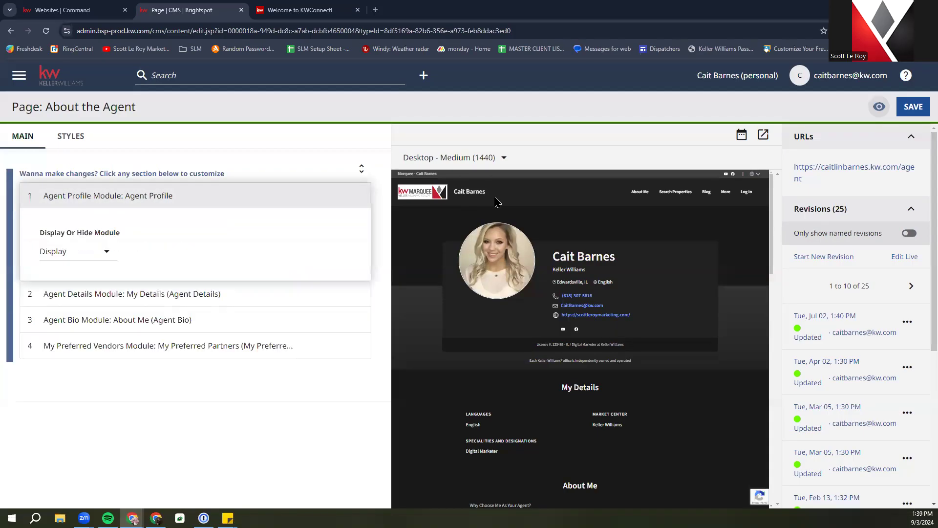
{"action": "left_click", "coordinate": [106, 257]}
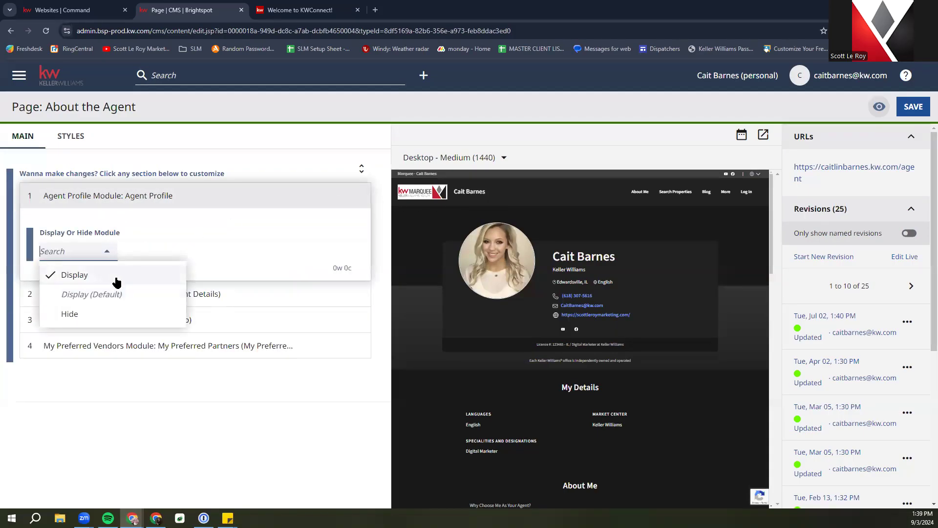
{"action": "left_click", "coordinate": [219, 252]}
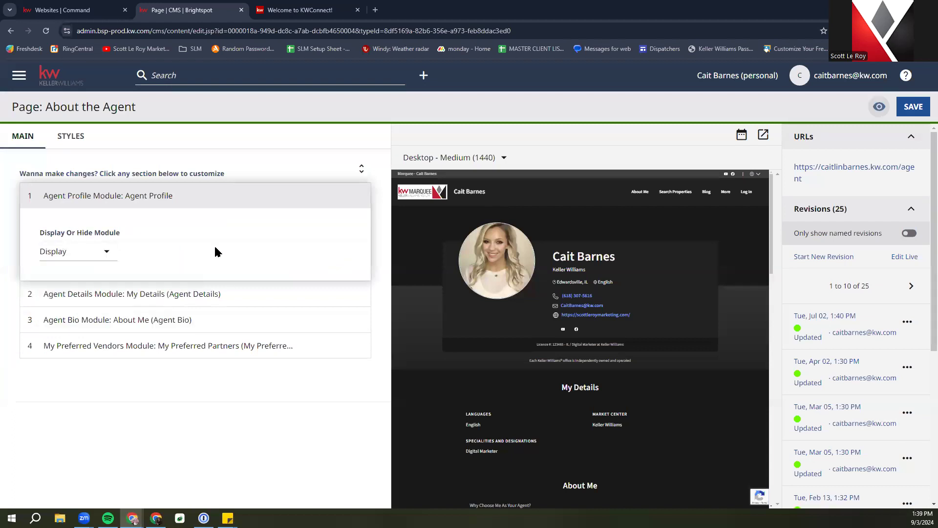
Review the Agent Details module's display setting and header field against the page preview, leaving them unchanged, and collapse the module
{"action": "left_click", "coordinate": [101, 293]}
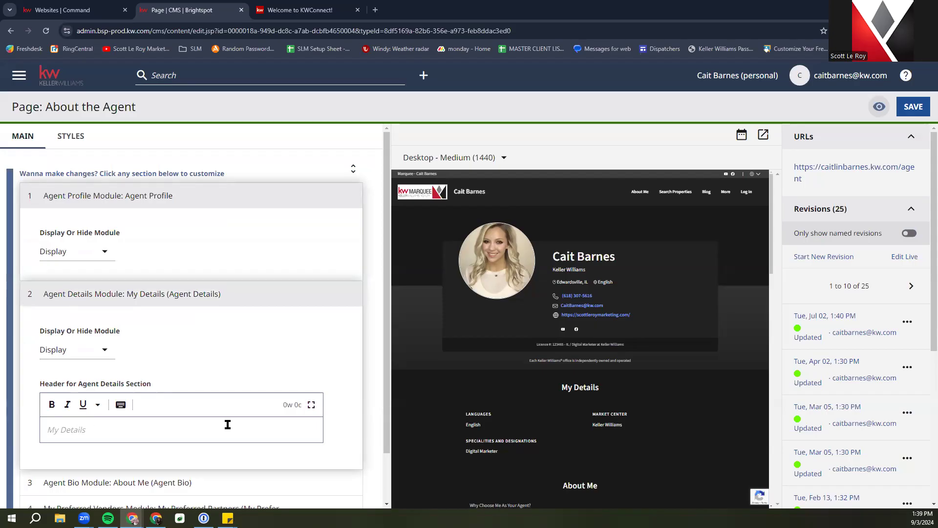
{"action": "left_click", "coordinate": [93, 430]}
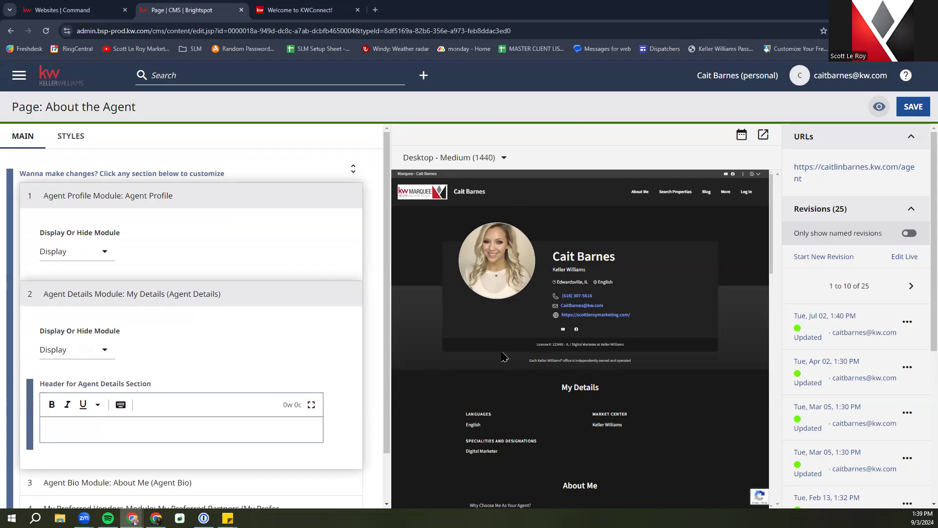
{"action": "scroll", "coordinate": [472, 441], "scroll_direction": "down", "scroll_amount": 2}
{"action": "scroll", "coordinate": [167, 313], "scroll_direction": "down", "scroll_amount": 1}
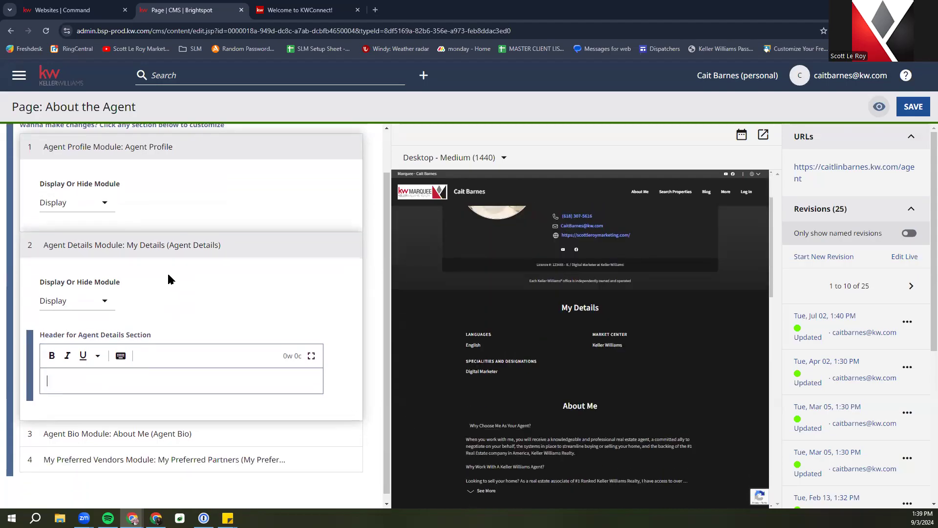
{"action": "left_click", "coordinate": [197, 245]}
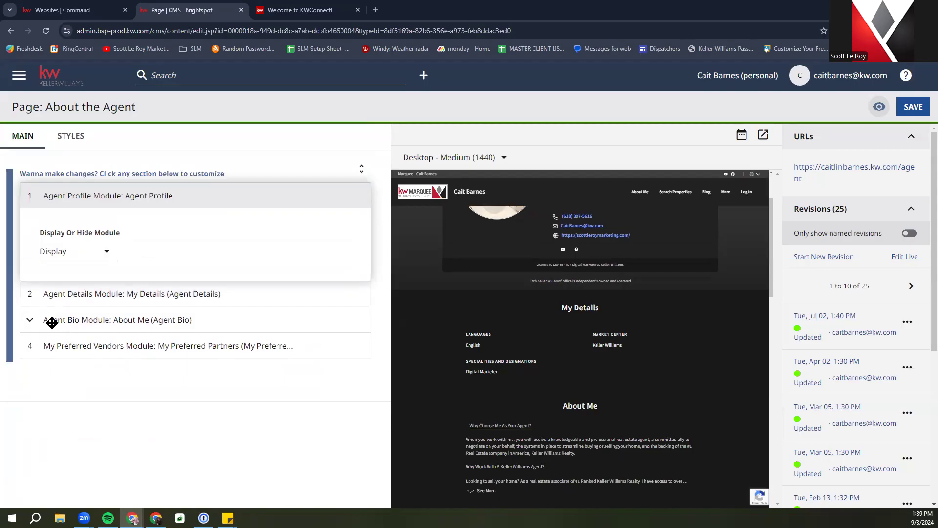
Review the Agent Bio module's settings against the About Me section in the preview, and collapse both expanded modules
{"action": "left_click", "coordinate": [144, 320]}
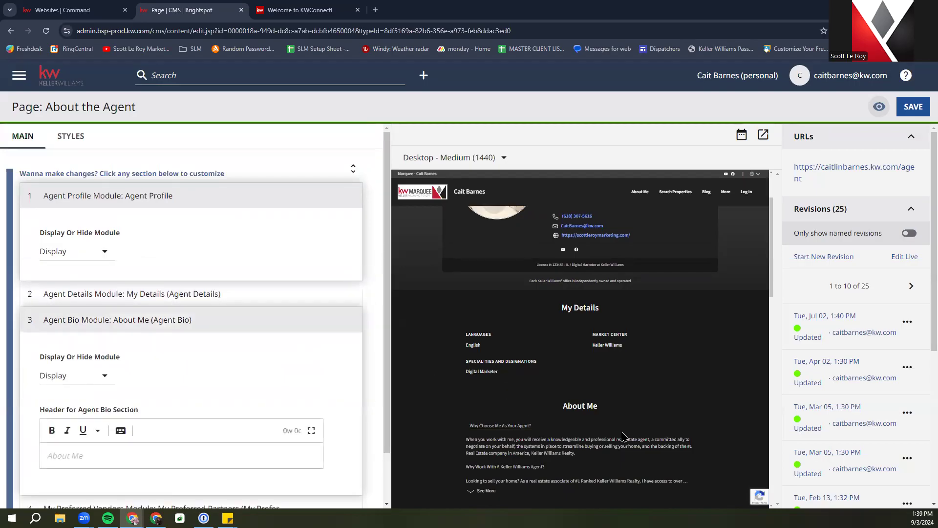
{"action": "scroll", "coordinate": [593, 364], "scroll_direction": "down", "scroll_amount": 1}
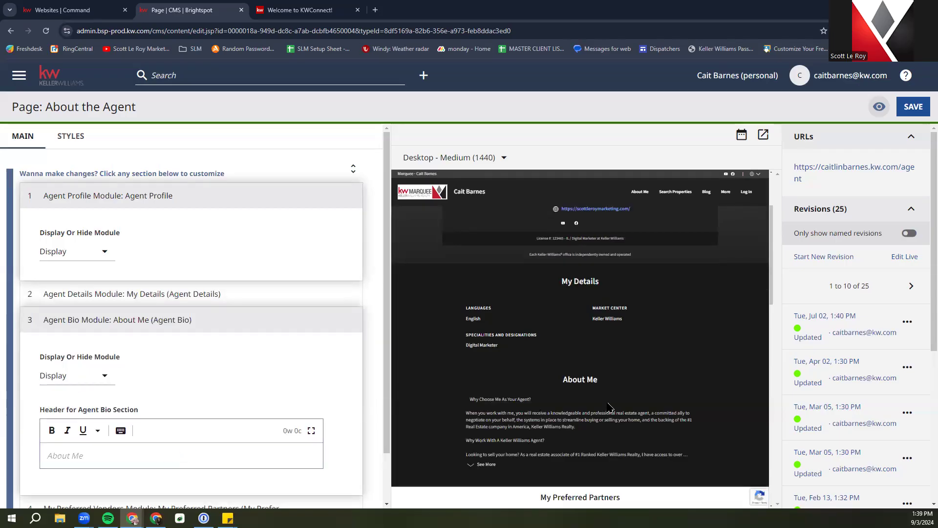
{"action": "scroll", "coordinate": [574, 384], "scroll_direction": "up", "scroll_amount": 1}
{"action": "scroll", "coordinate": [342, 413], "scroll_direction": "down", "scroll_amount": 1}
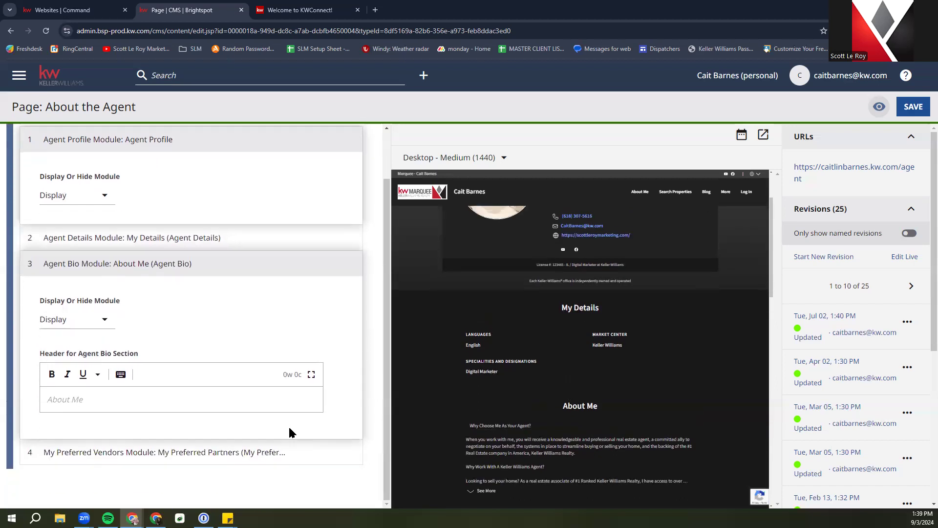
{"action": "left_click", "coordinate": [251, 264]}
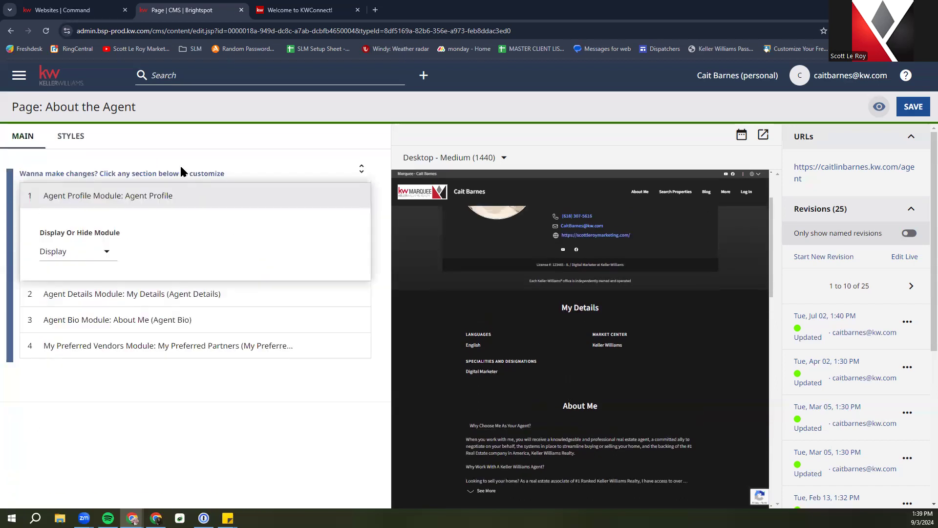
{"action": "left_click", "coordinate": [175, 192]}
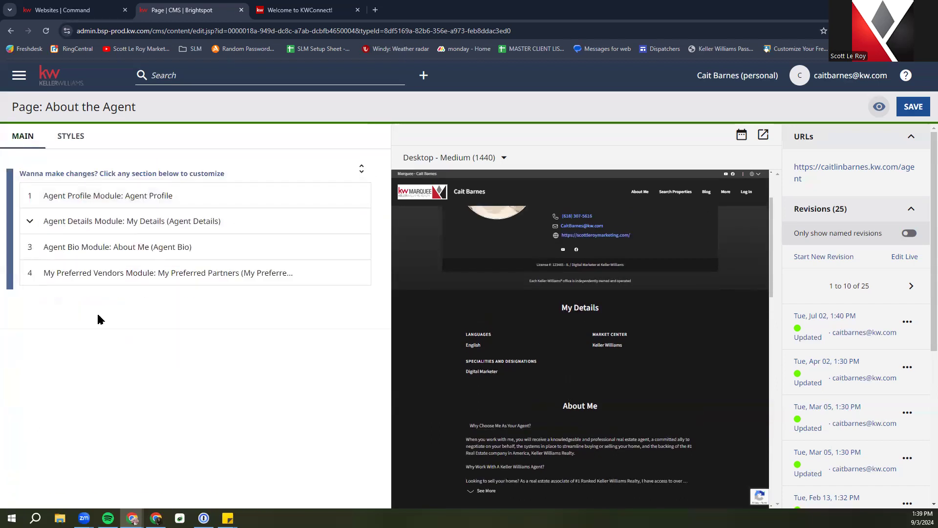
Expand the My Preferred Vendors module and review its title, description, display and market center partner settings
{"action": "left_click", "coordinate": [142, 275]}
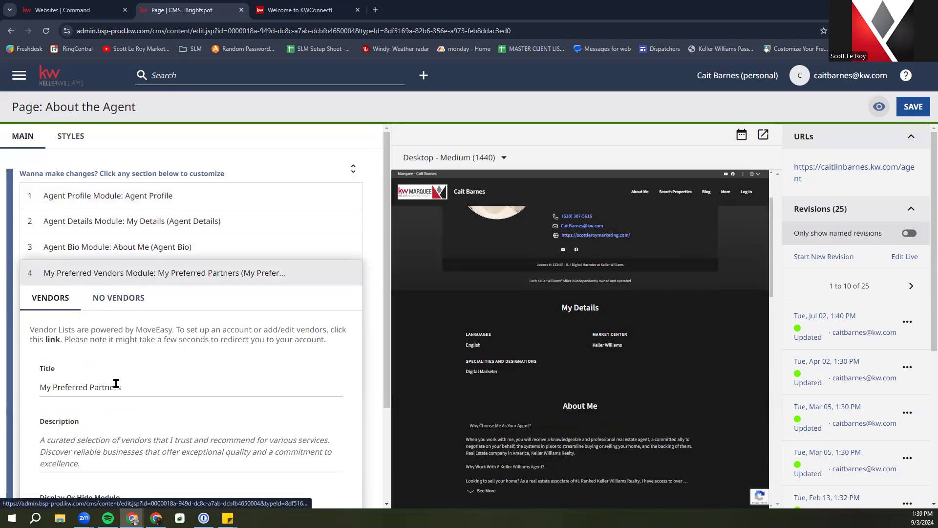
{"action": "scroll", "coordinate": [640, 409], "scroll_direction": "down", "scroll_amount": 3}
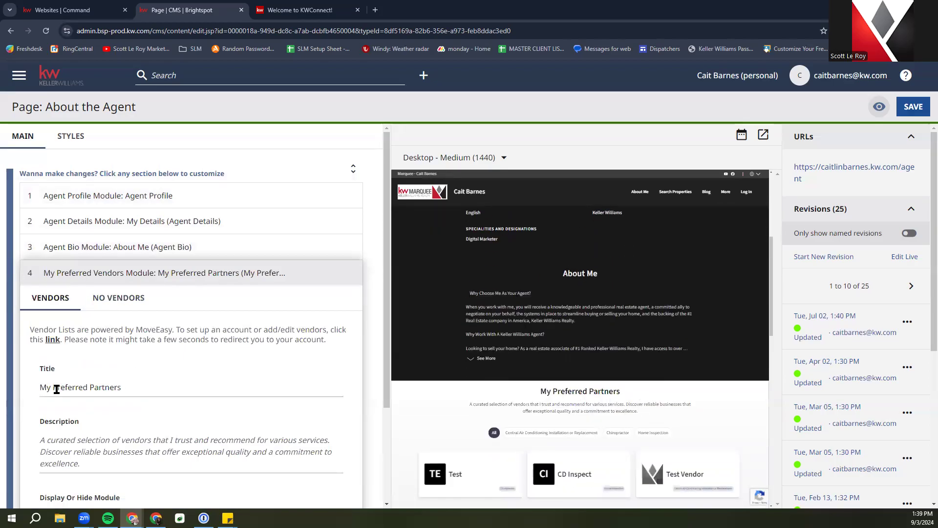
{"action": "scroll", "coordinate": [125, 373], "scroll_direction": "down", "scroll_amount": 3}
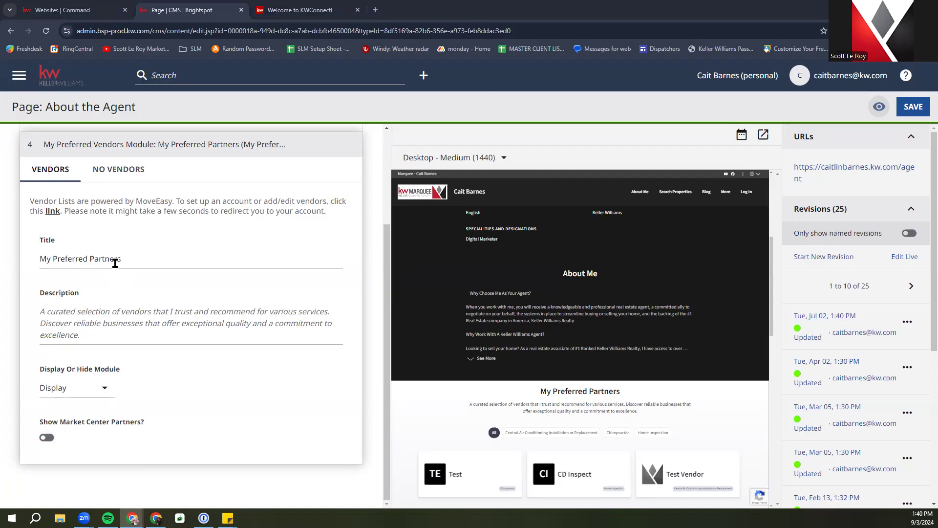
Go to the linked MoveEasy vendor account, look at Vendor Usage and return to the vendor list
{"action": "left_click", "coordinate": [53, 212]}
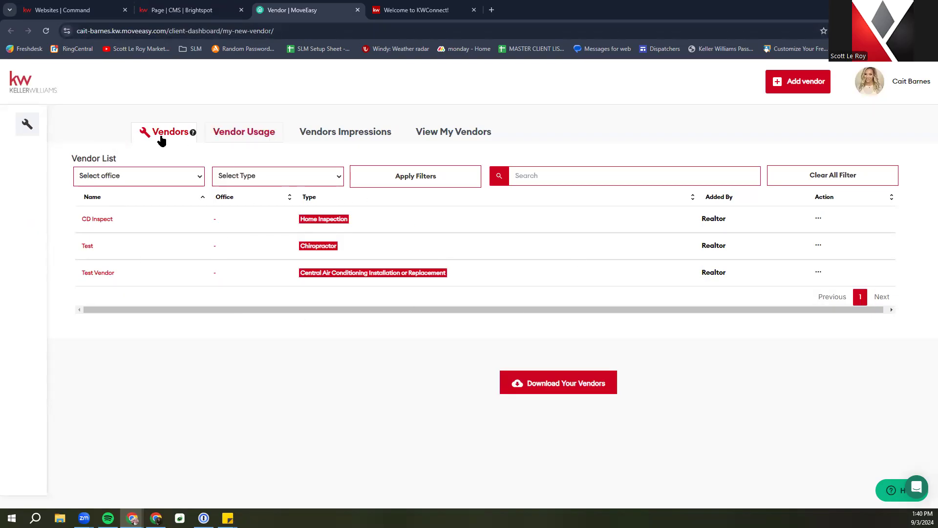
{"action": "left_click", "coordinate": [245, 136]}
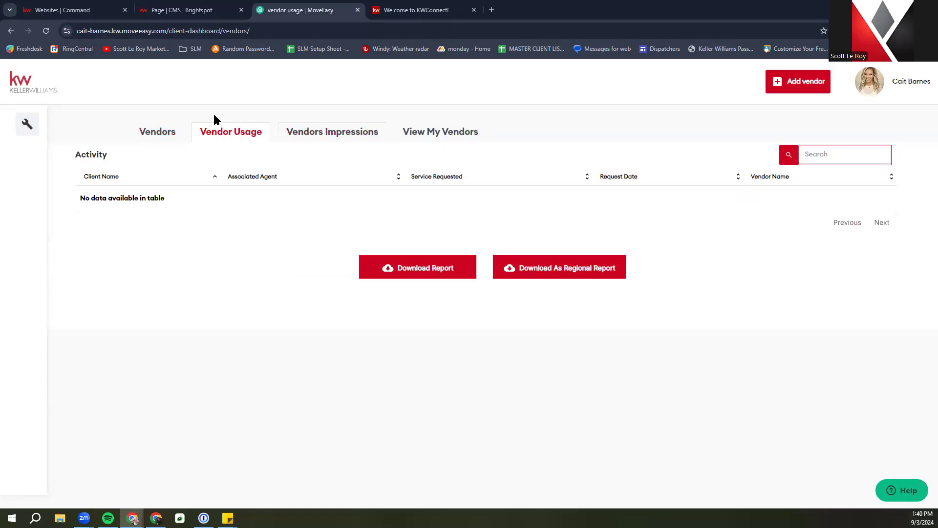
{"action": "left_click", "coordinate": [158, 136]}
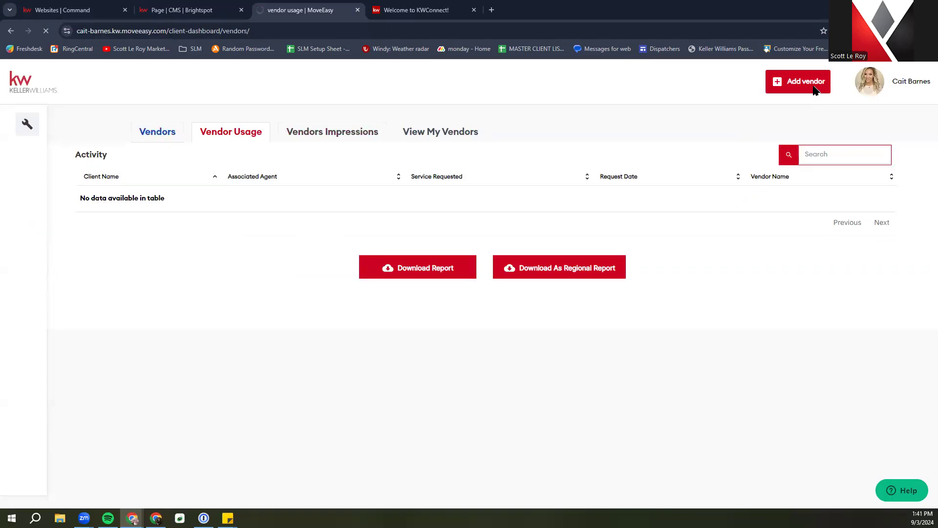
Open a blank Add Vendor form and browse the available vendor types, returning to the vendor list without adding a vendor
{"action": "left_click", "coordinate": [784, 91]}
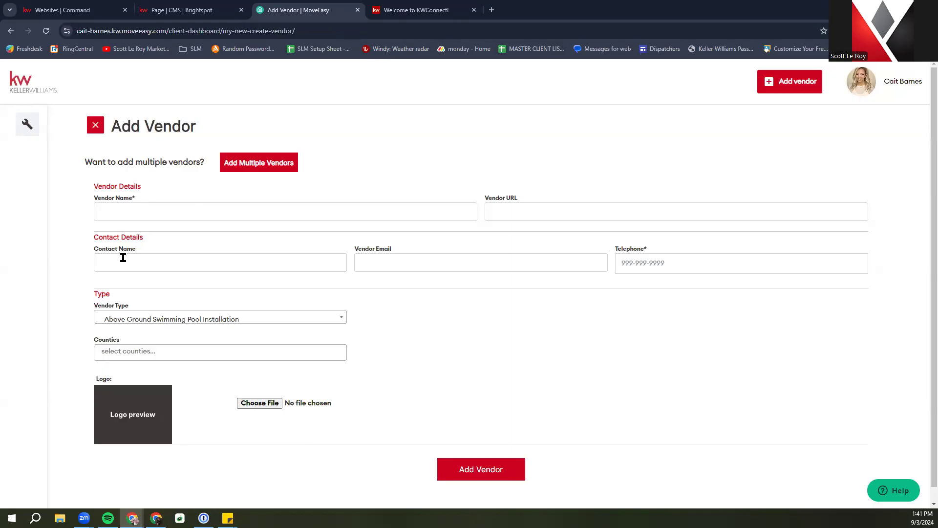
{"action": "left_click", "coordinate": [398, 265]}
{"action": "left_click", "coordinate": [189, 326]}
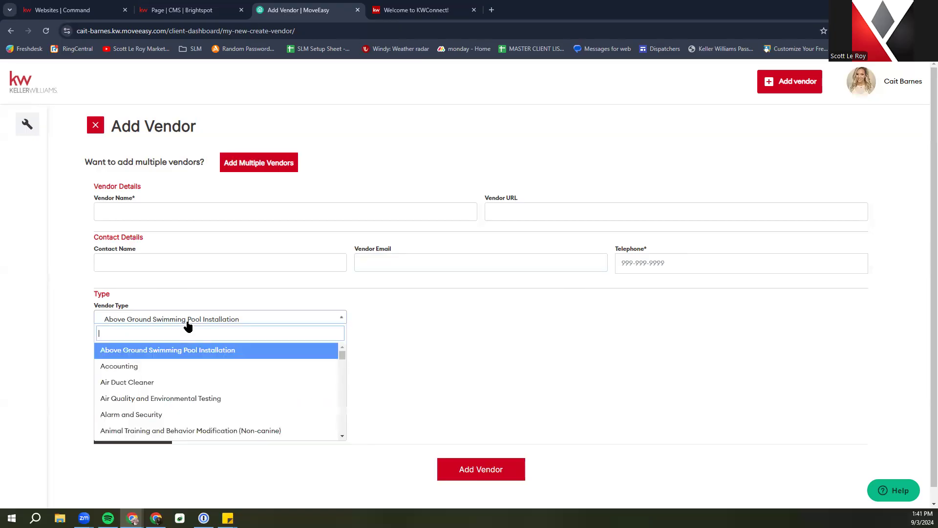
{"action": "scroll", "coordinate": [201, 390], "scroll_direction": "down", "scroll_amount": 6}
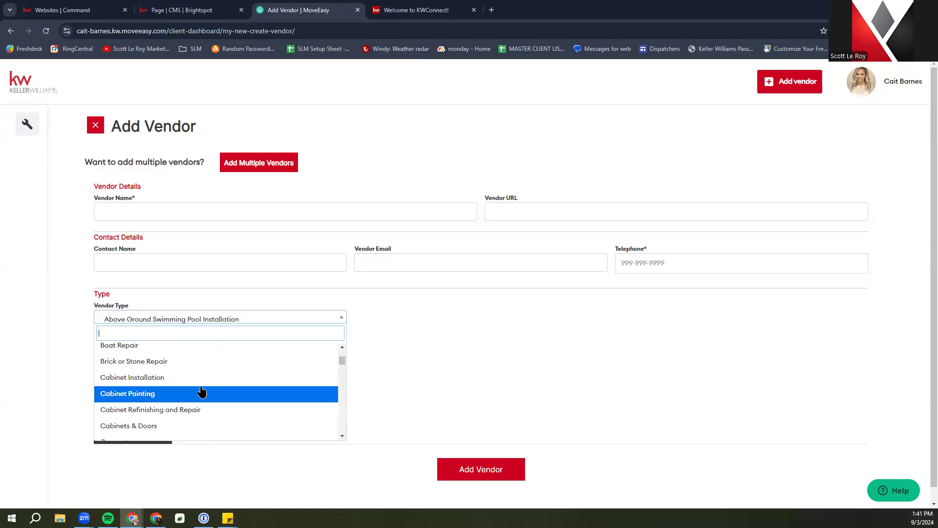
{"action": "scroll", "coordinate": [192, 382], "scroll_direction": "down", "scroll_amount": 1}
{"action": "scroll", "coordinate": [191, 382], "scroll_direction": "up", "scroll_amount": 4}
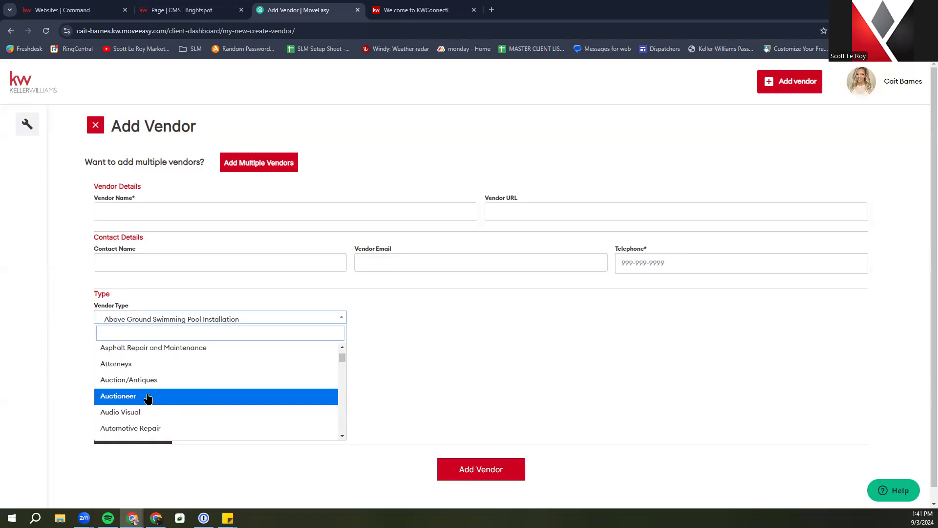
{"action": "scroll", "coordinate": [148, 398], "scroll_direction": "down", "scroll_amount": 10}
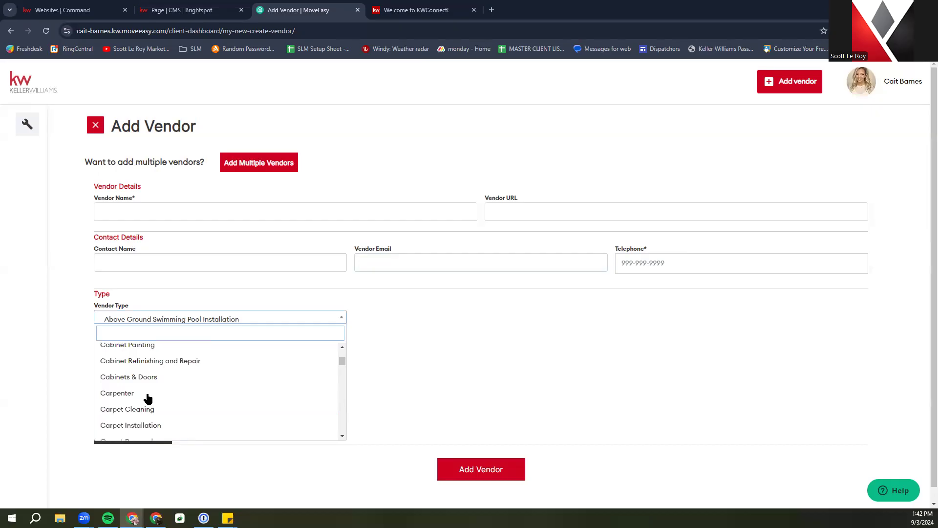
{"action": "scroll", "coordinate": [148, 398], "scroll_direction": "down", "scroll_amount": 2}
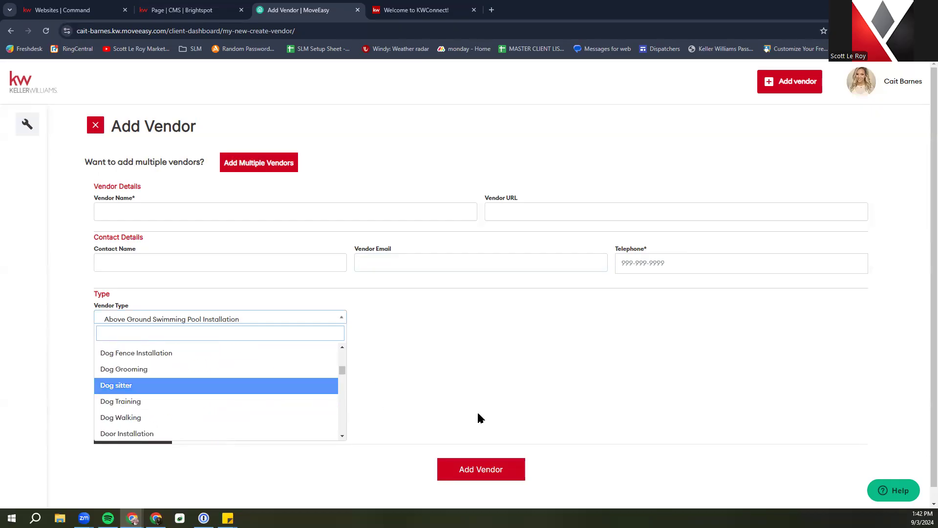
{"action": "left_click", "coordinate": [459, 369]}
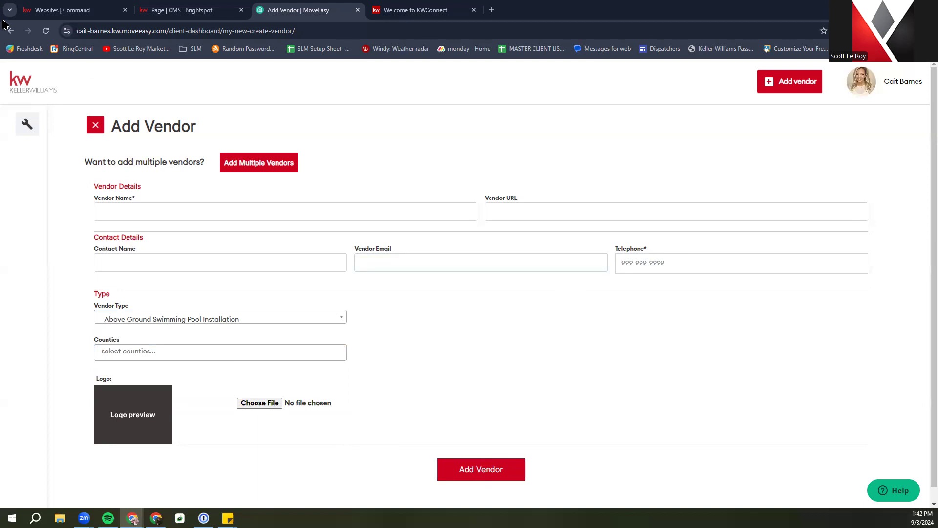
{"action": "left_click", "coordinate": [10, 33]}
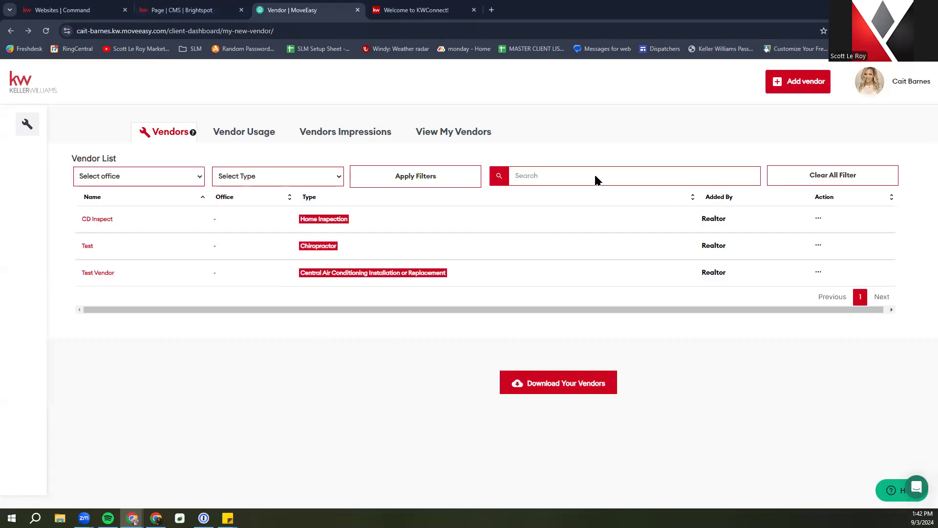
Return to the Brightspot page editor, review My Preferred Partners in the preview and collapse the My Preferred Vendors module
{"action": "left_click", "coordinate": [190, 17]}
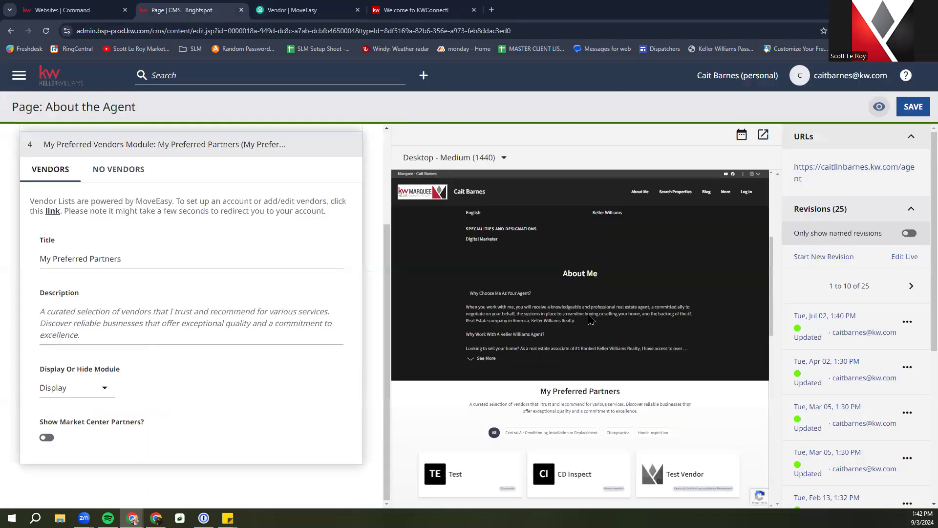
{"action": "scroll", "coordinate": [592, 320], "scroll_direction": "down", "scroll_amount": 2}
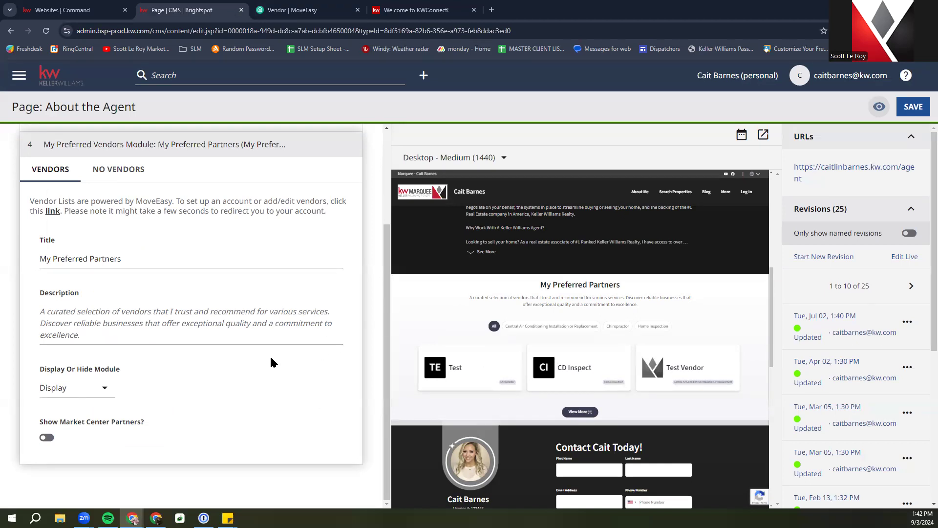
{"action": "scroll", "coordinate": [677, 407], "scroll_direction": "up", "scroll_amount": 1}
{"action": "scroll", "coordinate": [218, 147], "scroll_direction": "up", "scroll_amount": 1}
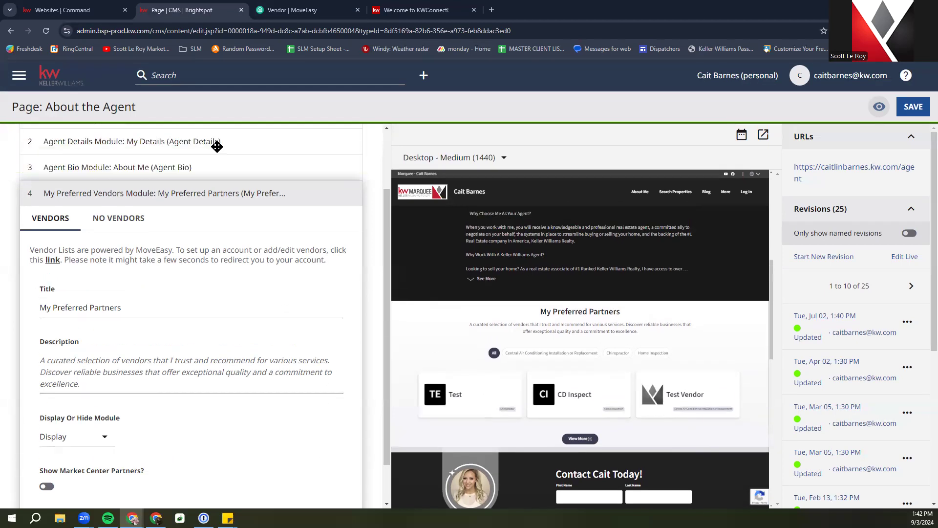
{"action": "left_click", "coordinate": [203, 191]}
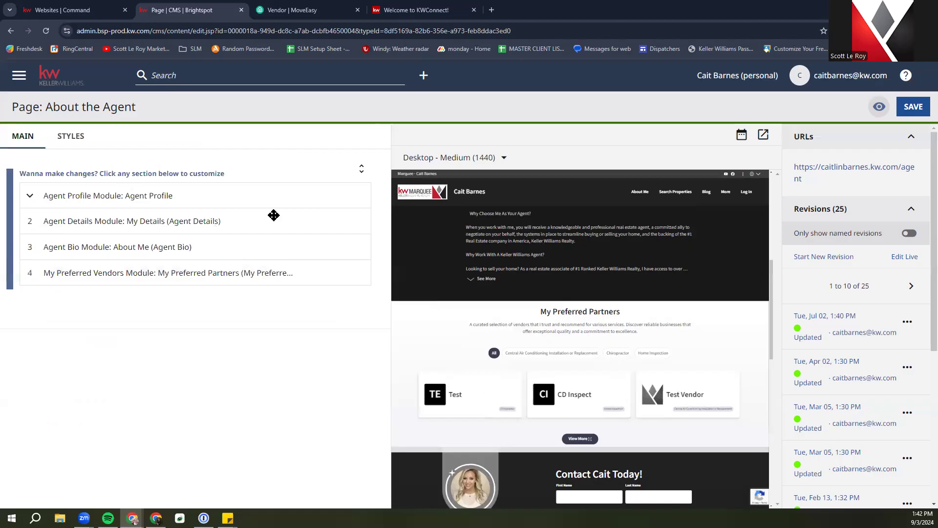
Save the About the Agent page and briefly check the Agent Profile module's settings
{"action": "left_click", "coordinate": [925, 110]}
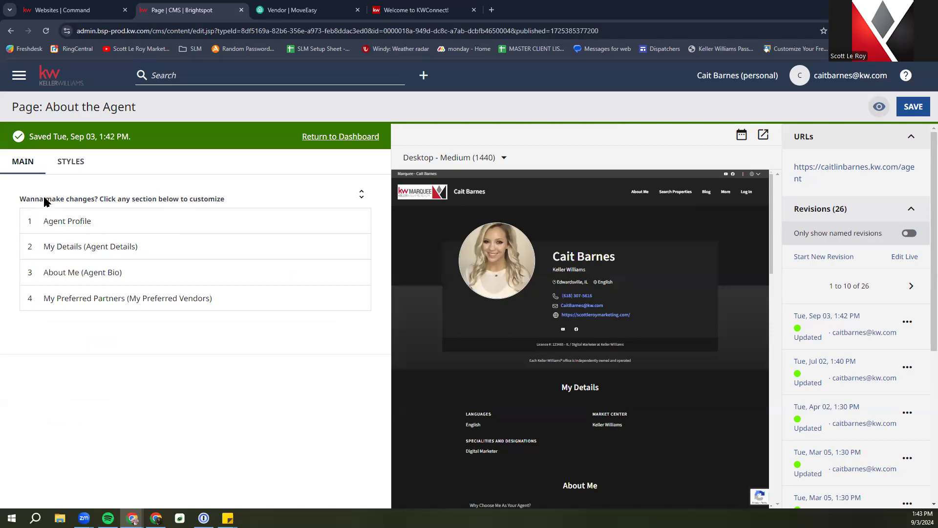
{"action": "left_click", "coordinate": [58, 223]}
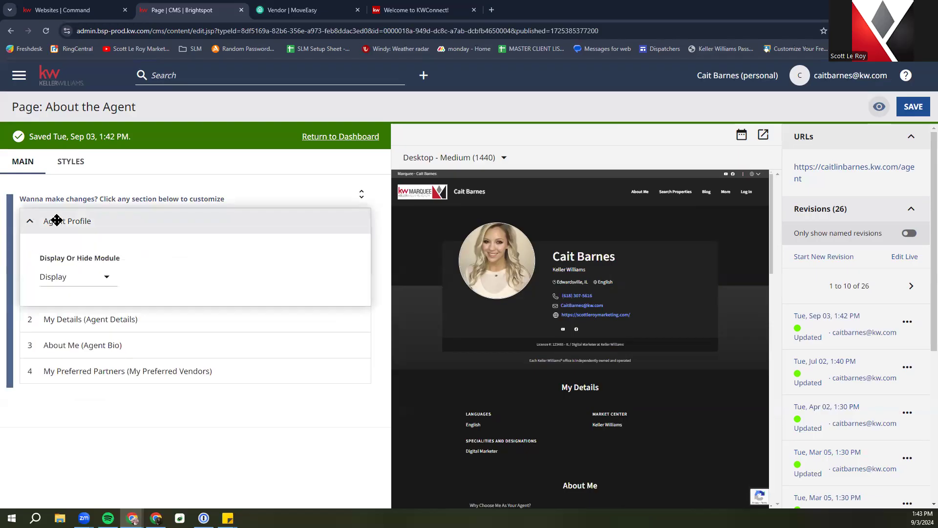
{"action": "left_click", "coordinate": [67, 223]}
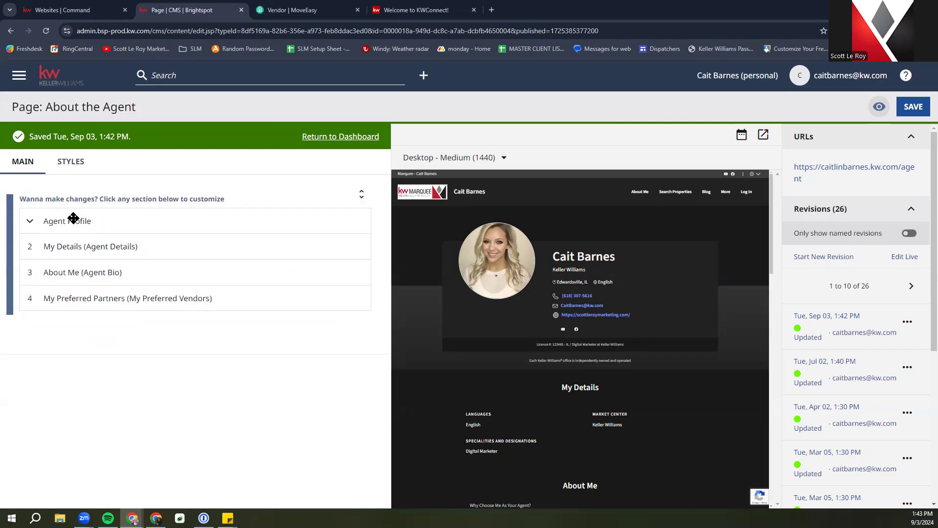
Check the Agent Profile module's display option on the About the Agent page, collapse it and return to the dashboard
{"action": "left_click", "coordinate": [106, 219]}
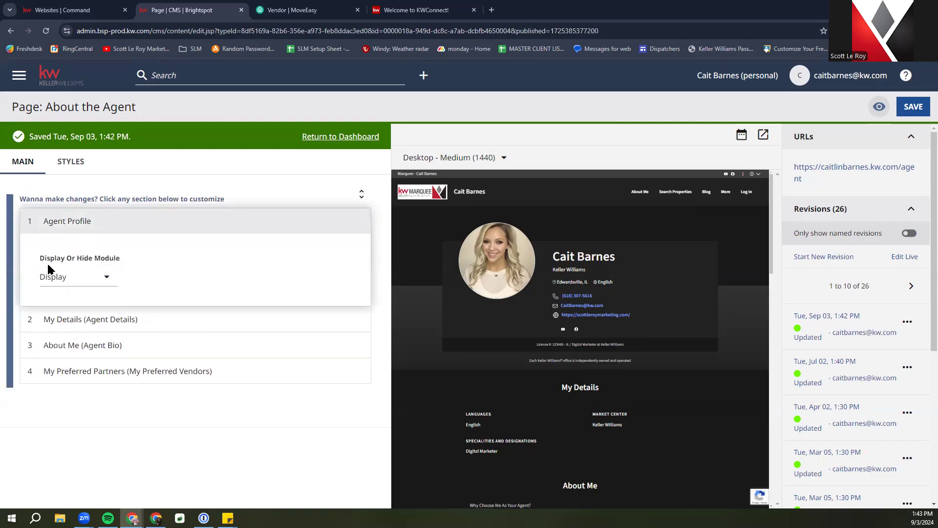
{"action": "left_click", "coordinate": [63, 218]}
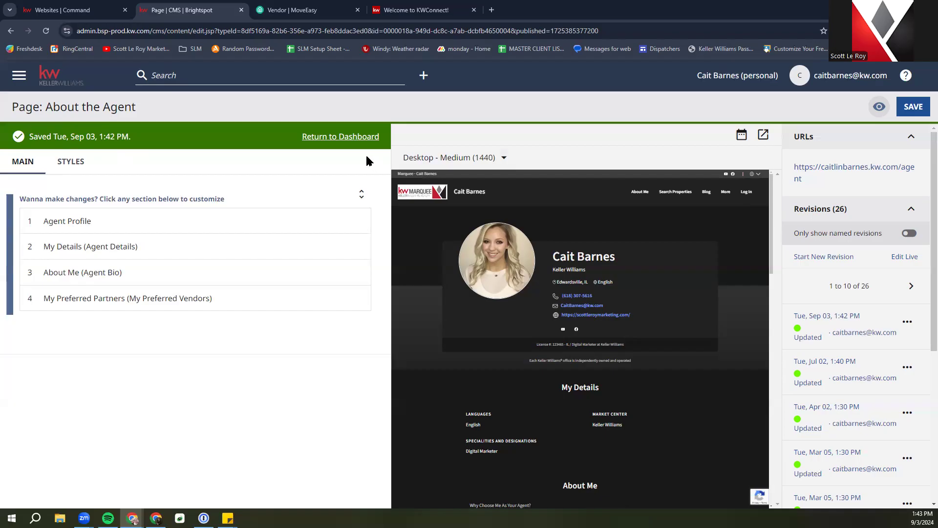
{"action": "left_click", "coordinate": [351, 138]}
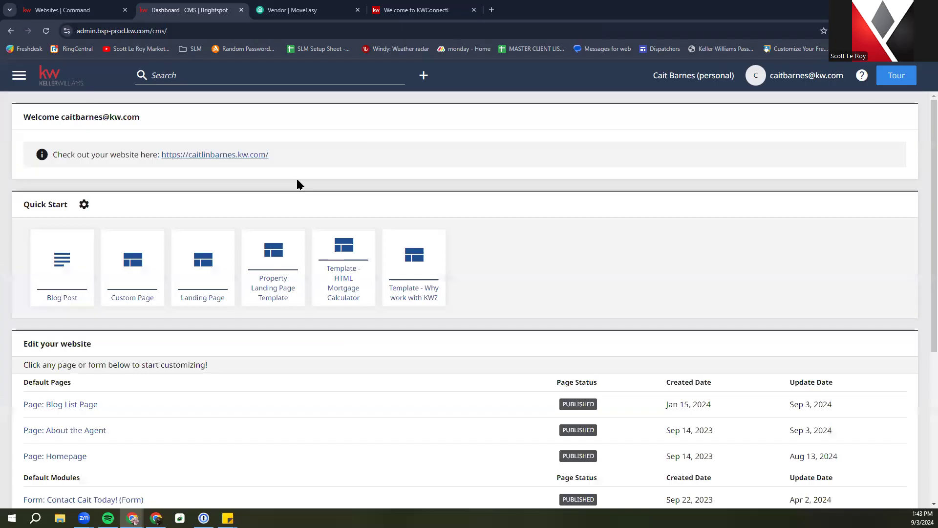
Open the default Homepage for editing and collapse all its expanded modules
{"action": "scroll", "coordinate": [288, 188], "scroll_direction": "down", "scroll_amount": 2}
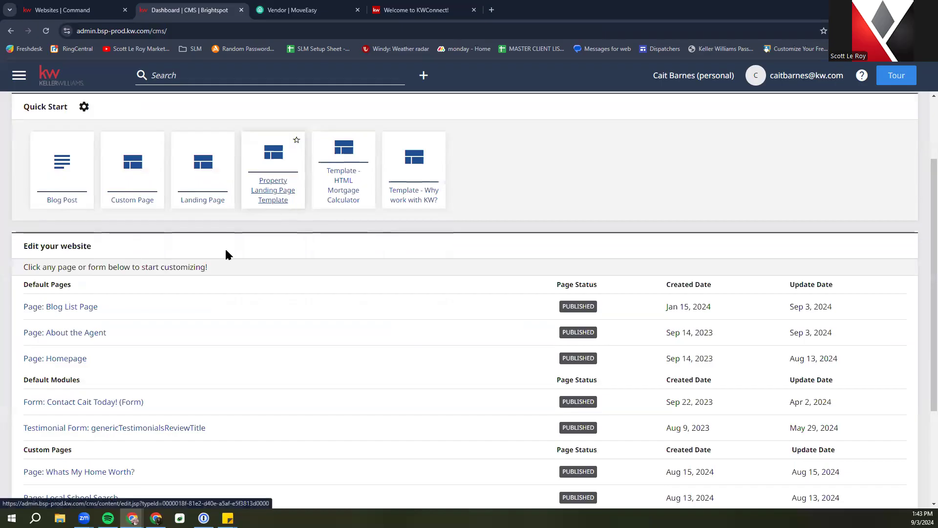
{"action": "scroll", "coordinate": [21, 366], "scroll_direction": "up", "scroll_amount": 2}
{"action": "scroll", "coordinate": [73, 404], "scroll_direction": "down", "scroll_amount": 2}
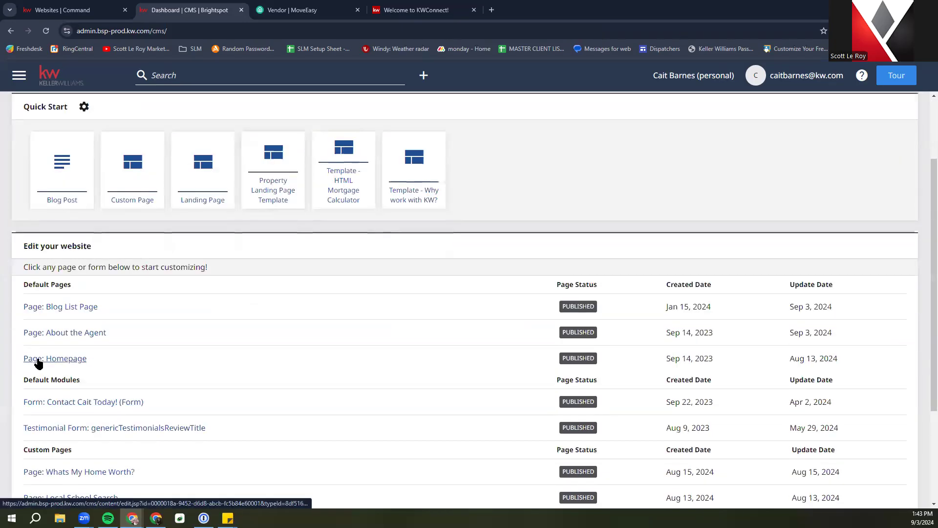
{"action": "left_click", "coordinate": [50, 360]}
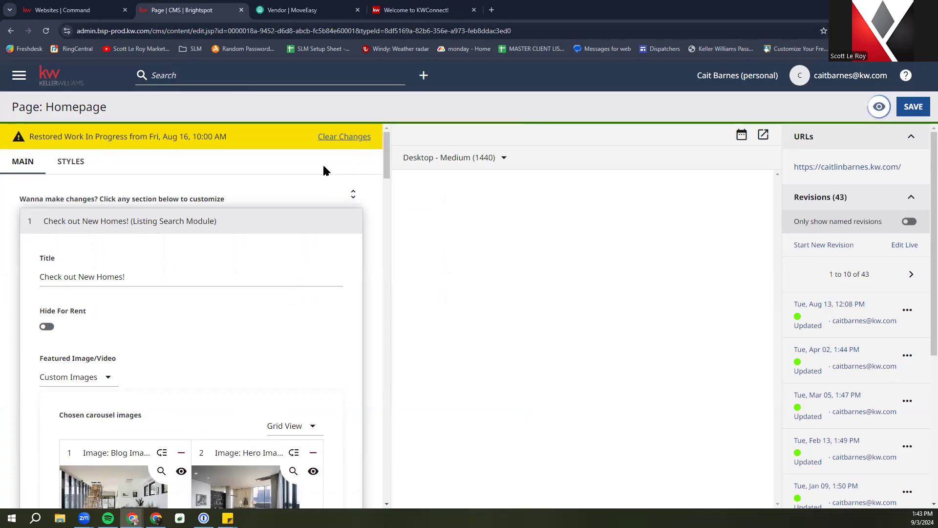
{"action": "left_click", "coordinate": [243, 220]}
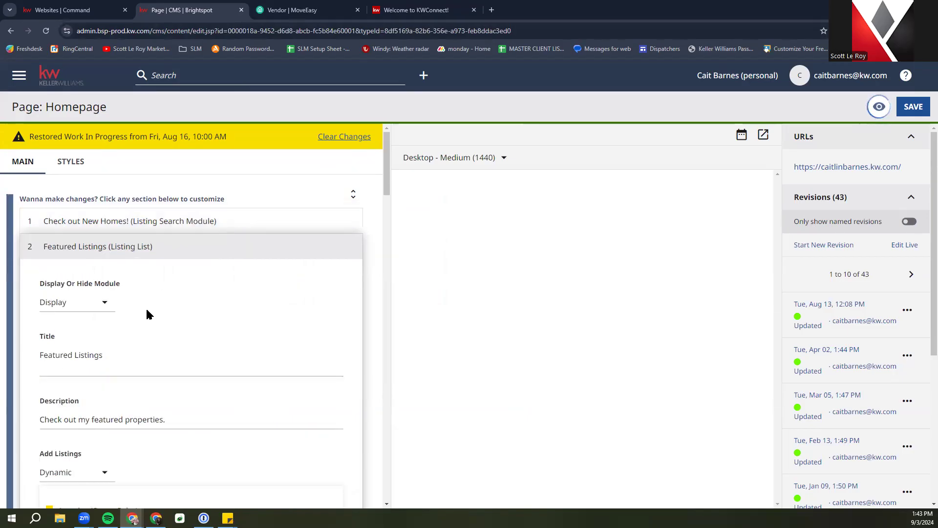
{"action": "left_click", "coordinate": [192, 249]}
{"action": "left_click", "coordinate": [172, 295]}
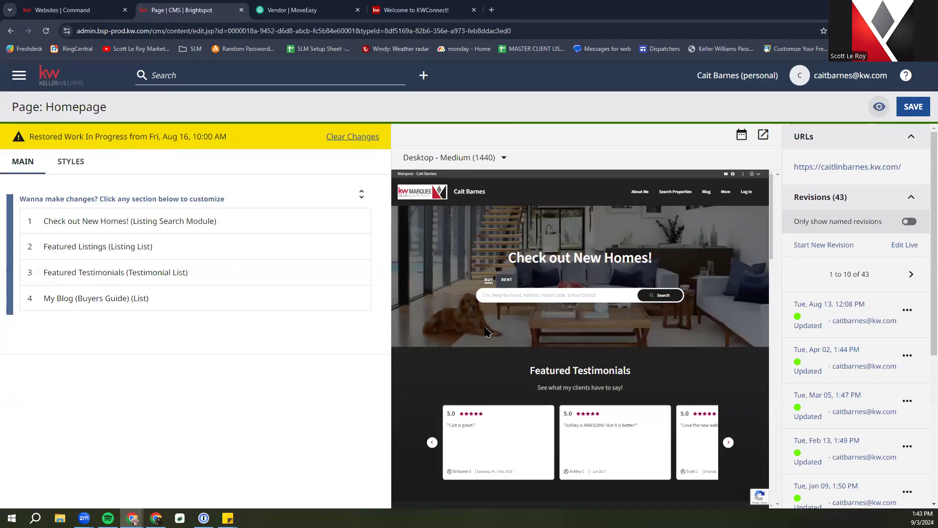
Expand the Check out New Homes! listing search module and compare its title and carousel images with the preview
{"action": "left_click", "coordinate": [99, 221]}
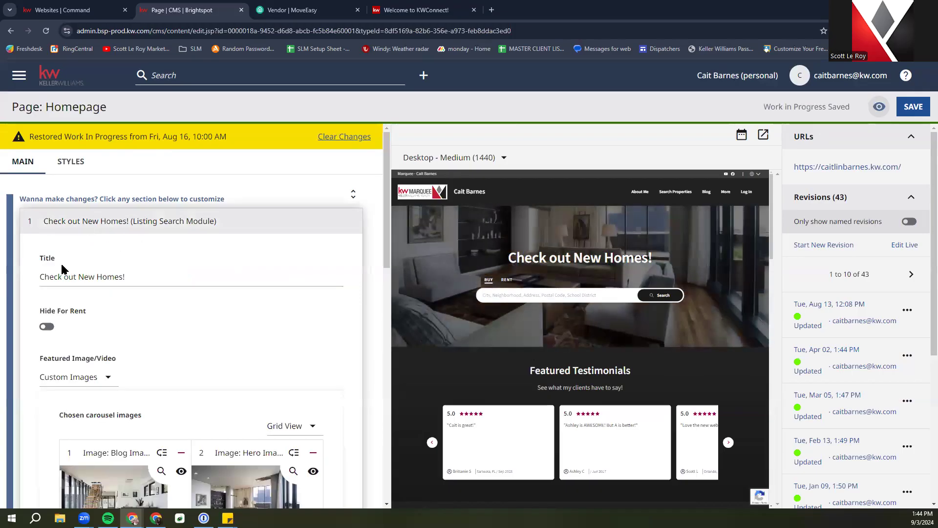
{"action": "left_click_drag", "start_coordinate": [505, 258], "coordinate": [660, 259]}
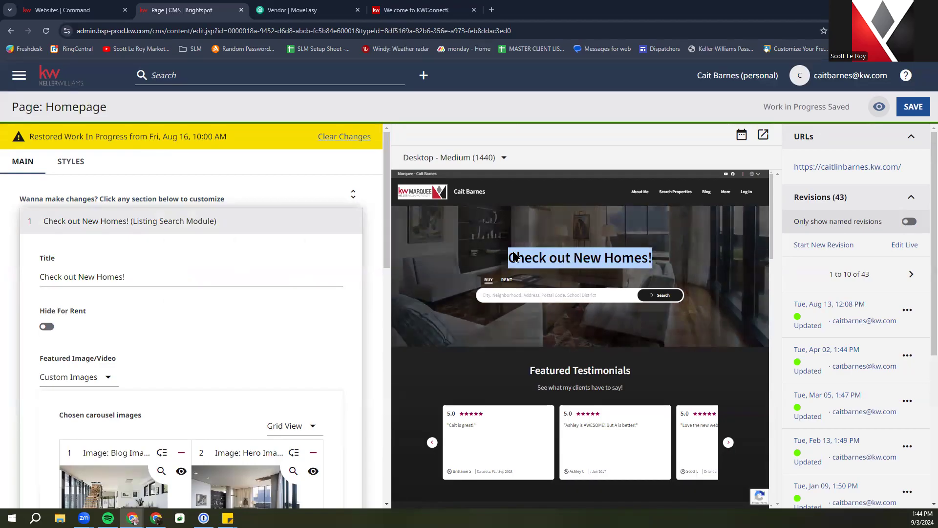
{"action": "scroll", "coordinate": [171, 247], "scroll_direction": "down", "scroll_amount": 2}
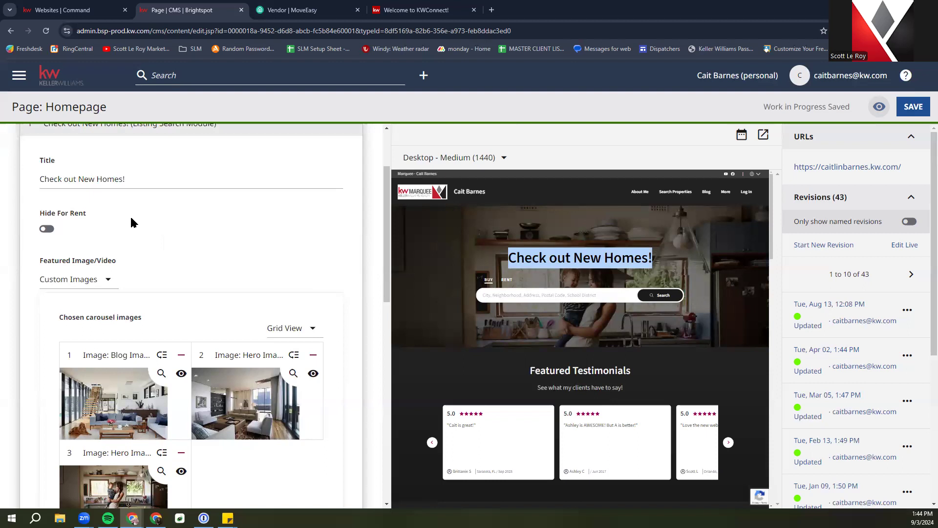
{"action": "scroll", "coordinate": [131, 216], "scroll_direction": "down", "scroll_amount": 3}
{"action": "scroll", "coordinate": [131, 216], "scroll_direction": "down", "scroll_amount": 1}
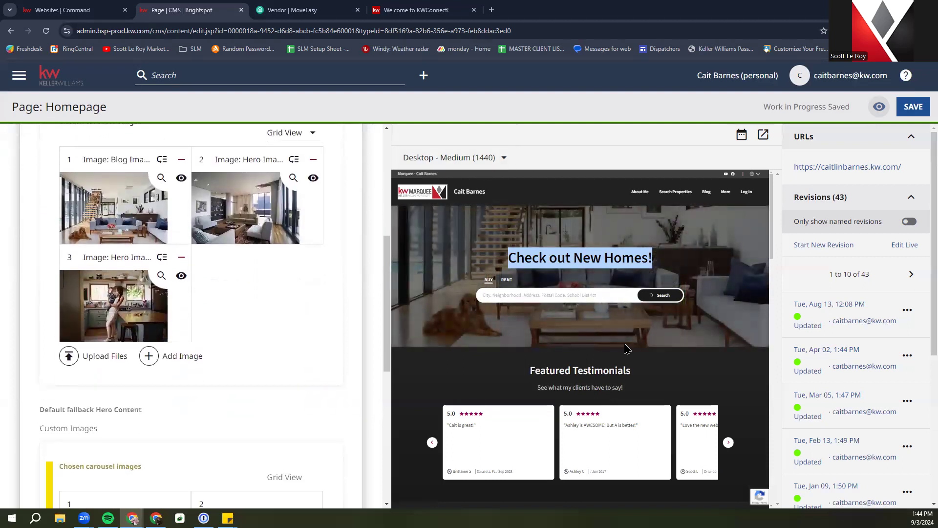
{"action": "scroll", "coordinate": [247, 263], "scroll_direction": "up", "scroll_amount": 3}
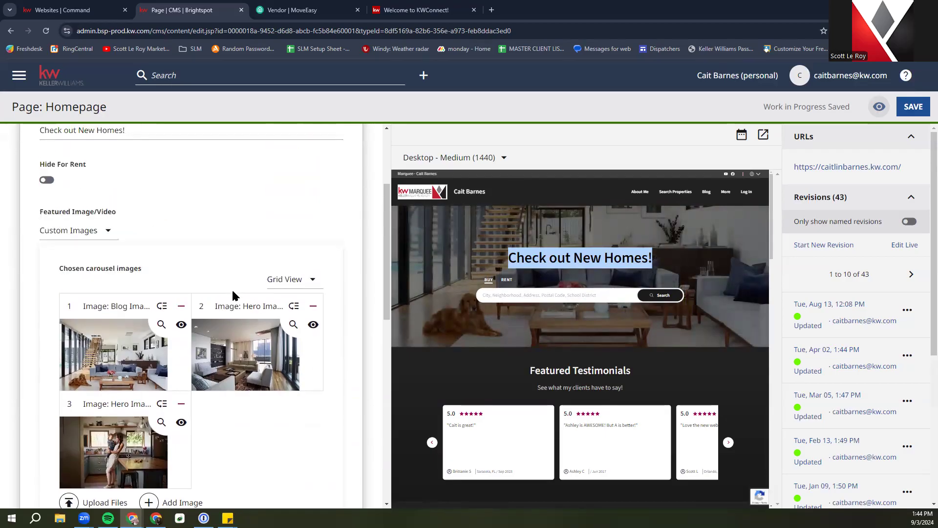
Inspect the Featured Image/Video options, the carousel image upload and the default fallback hero content without changing them
{"action": "left_click", "coordinate": [80, 234]}
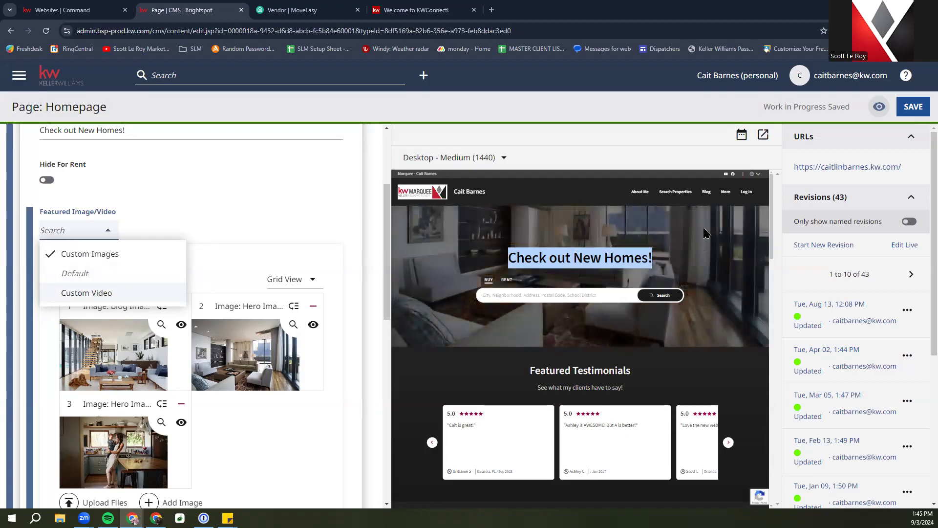
{"action": "left_click", "coordinate": [330, 196]}
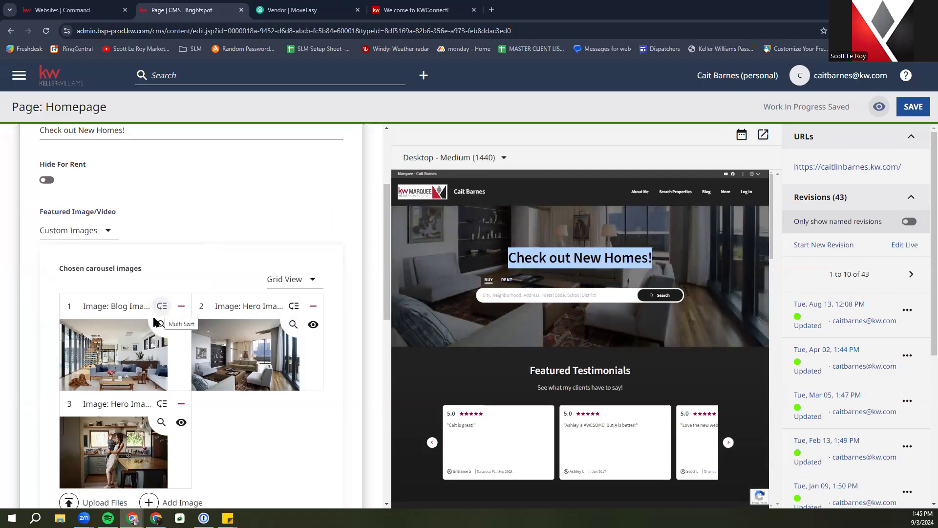
{"action": "scroll", "coordinate": [154, 321], "scroll_direction": "down", "scroll_amount": 1}
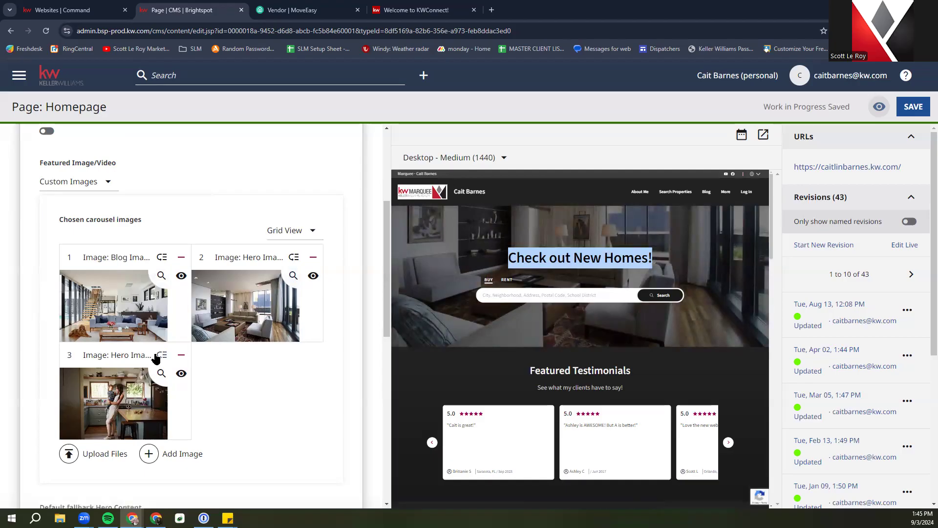
{"action": "scroll", "coordinate": [236, 383], "scroll_direction": "down", "scroll_amount": 5}
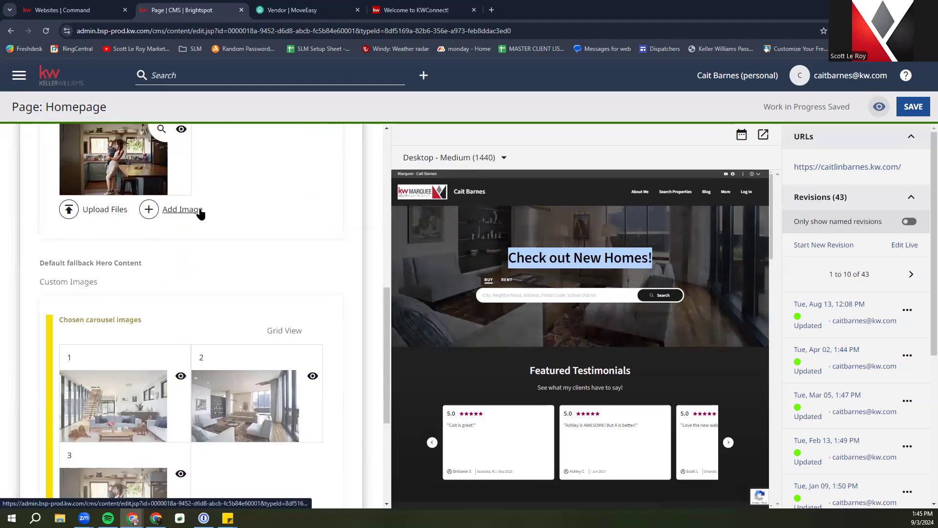
{"action": "left_click", "coordinate": [98, 213]}
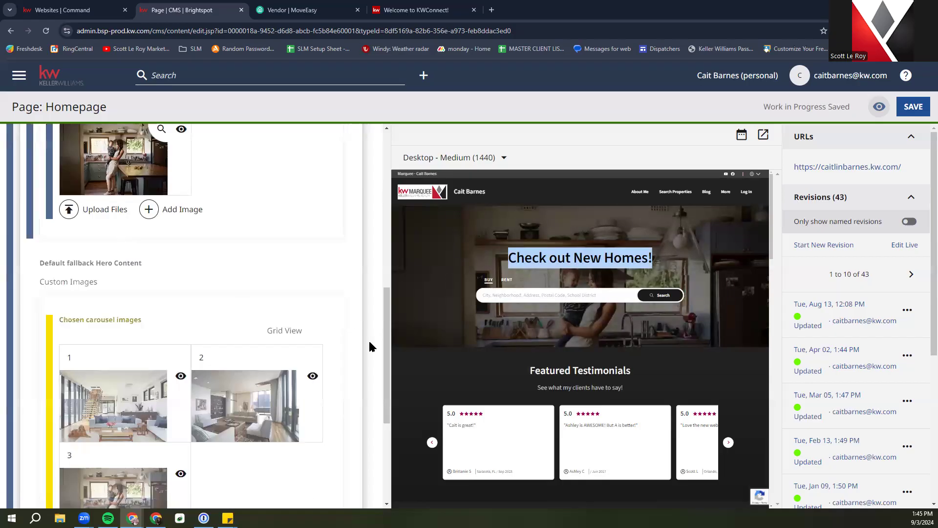
{"action": "scroll", "coordinate": [369, 347], "scroll_direction": "down", "scroll_amount": 3}
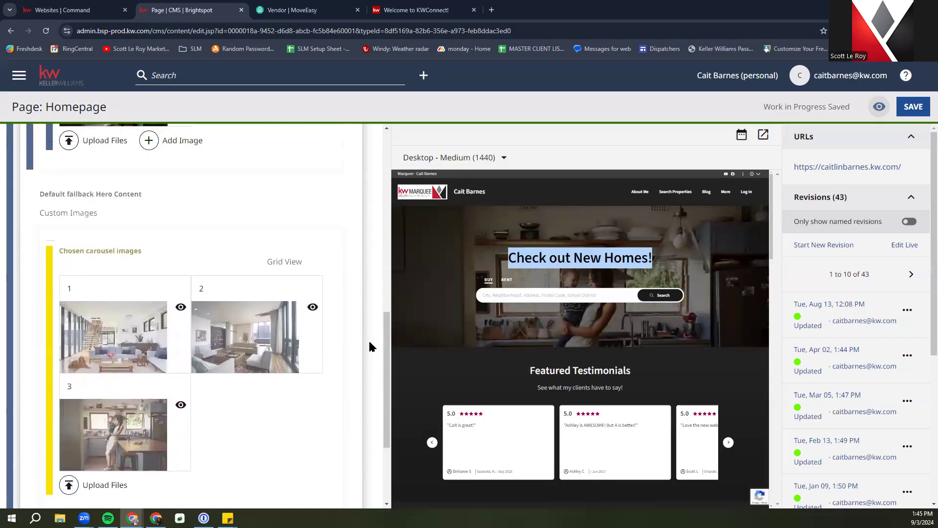
{"action": "scroll", "coordinate": [370, 343], "scroll_direction": "down", "scroll_amount": 3}
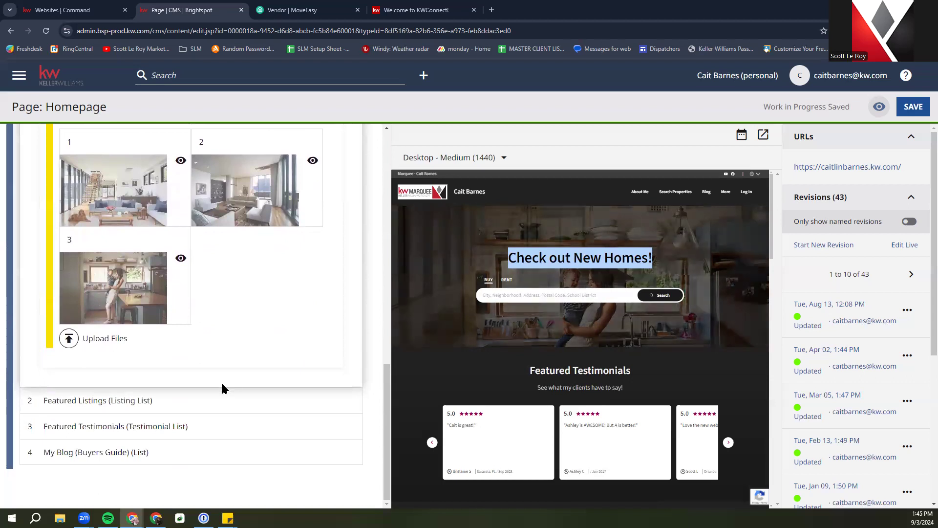
Expand the Featured Listings module and check its Display Or Hide Module choices, keeping Display
{"action": "left_click", "coordinate": [103, 405]}
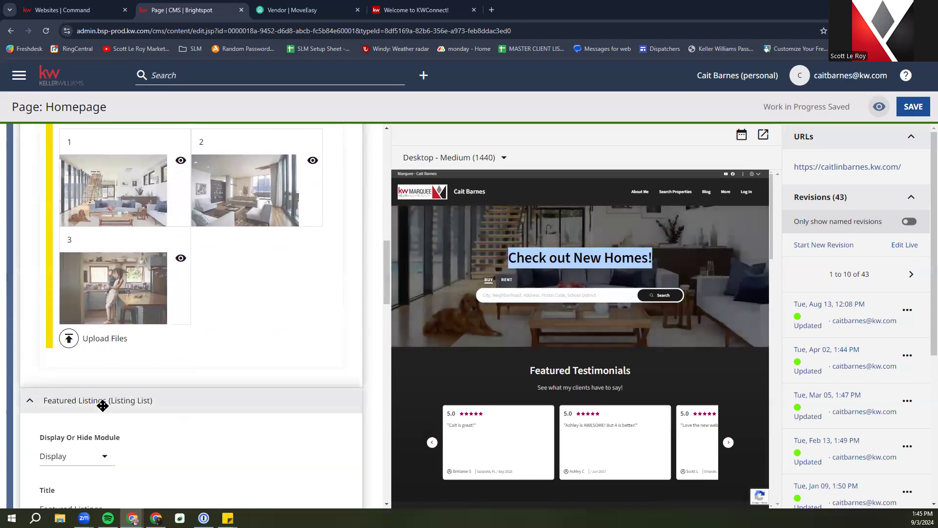
{"action": "scroll", "coordinate": [174, 349], "scroll_direction": "down", "scroll_amount": 5}
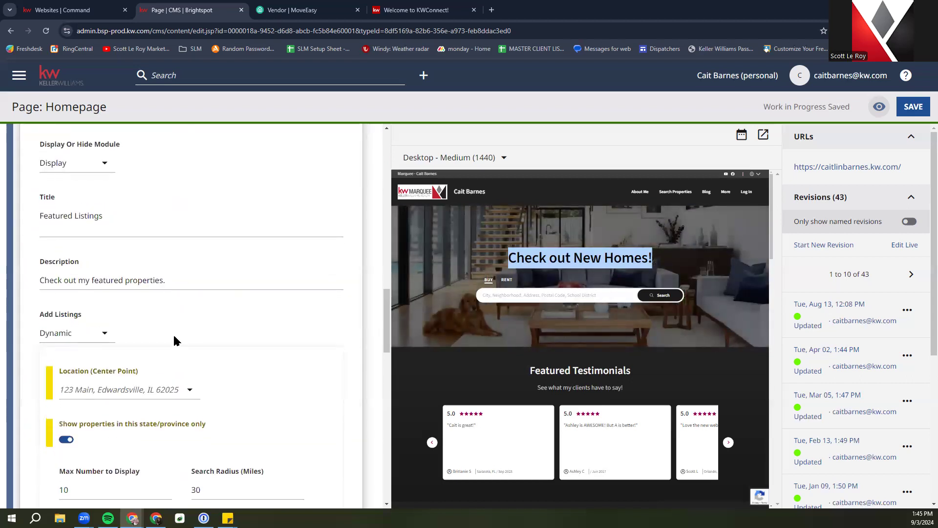
{"action": "scroll", "coordinate": [220, 274], "scroll_direction": "up", "scroll_amount": 3}
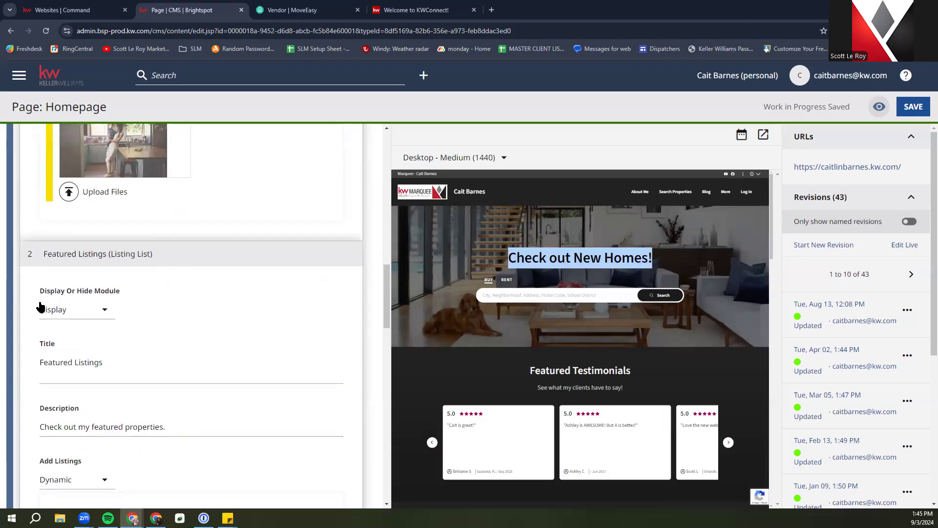
{"action": "left_click", "coordinate": [84, 313]}
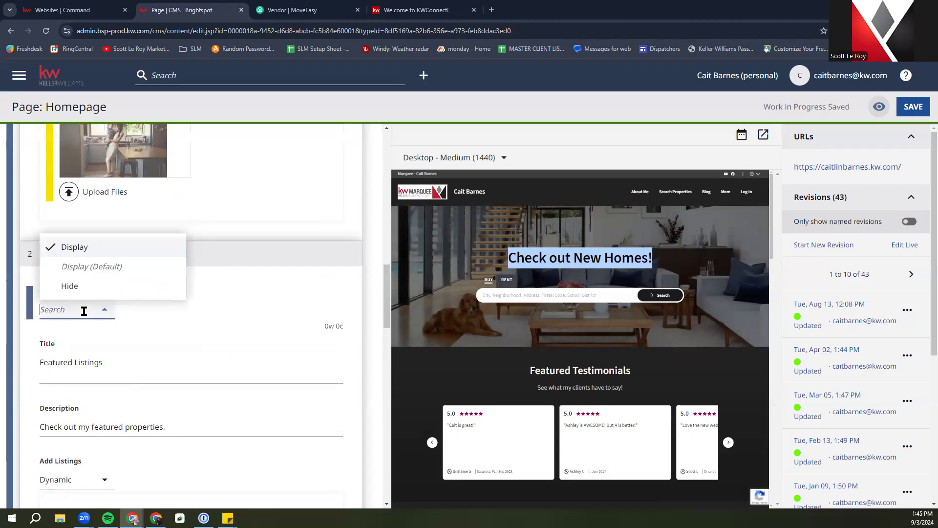
{"action": "left_click", "coordinate": [140, 317]}
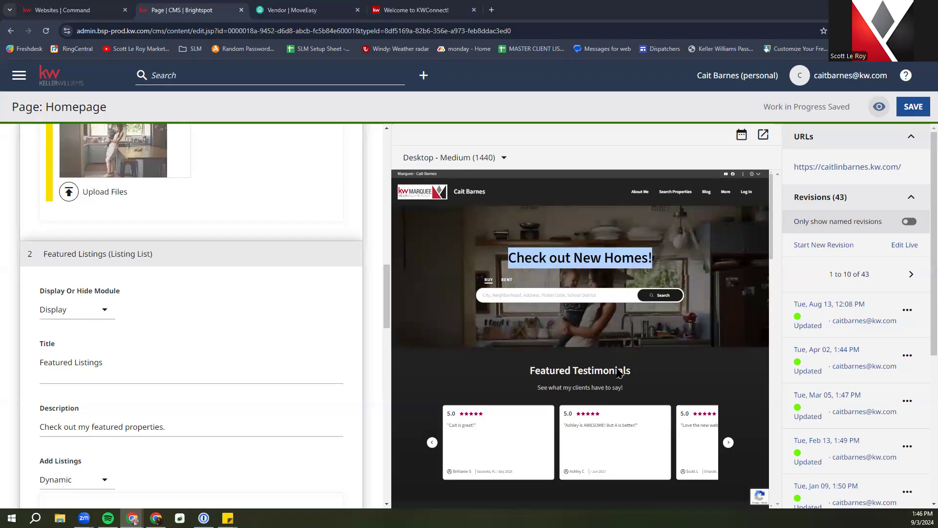
Switch to Command, close the Agent Site builder and open the Websites settings
{"action": "left_click", "coordinate": [38, 5]}
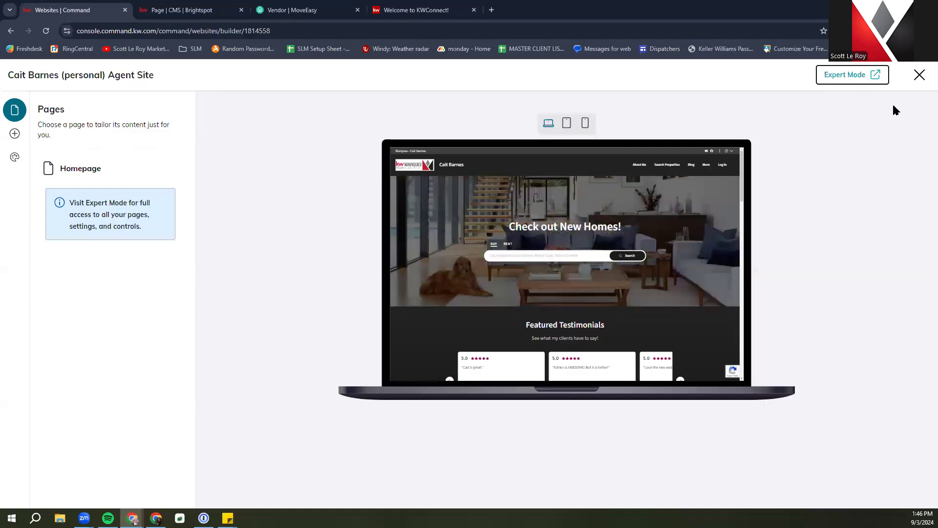
{"action": "left_click", "coordinate": [919, 75]}
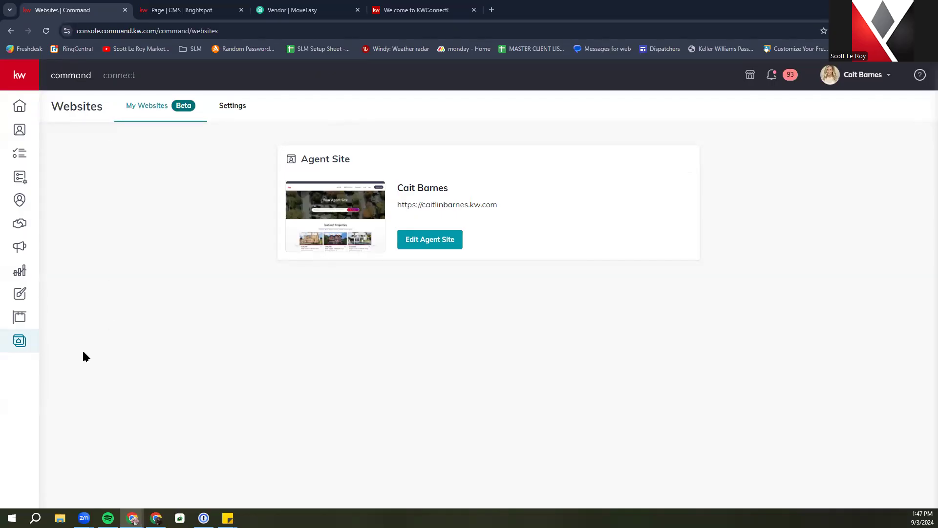
{"action": "left_click", "coordinate": [235, 106]}
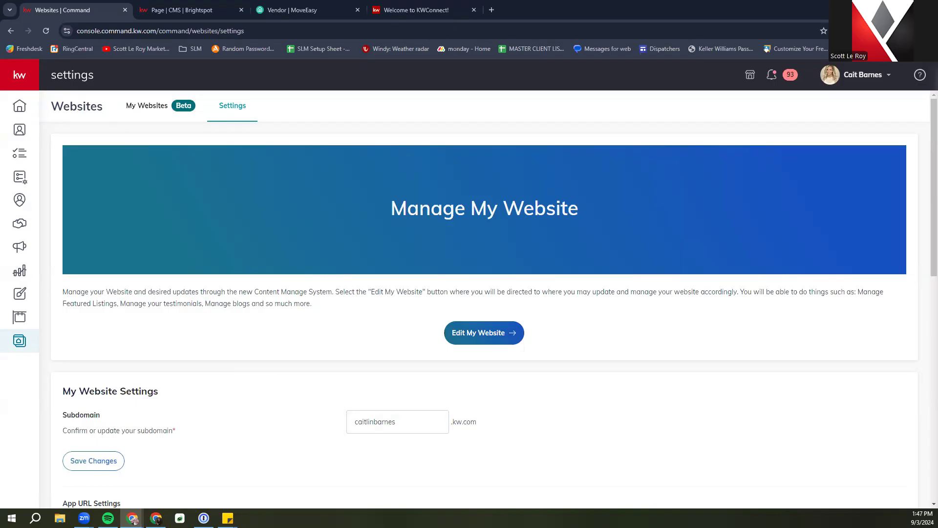
Return to the Brightspot Homepage editor and review the Featured Listings title, description and listing source settings
{"action": "left_click", "coordinate": [183, 10]}
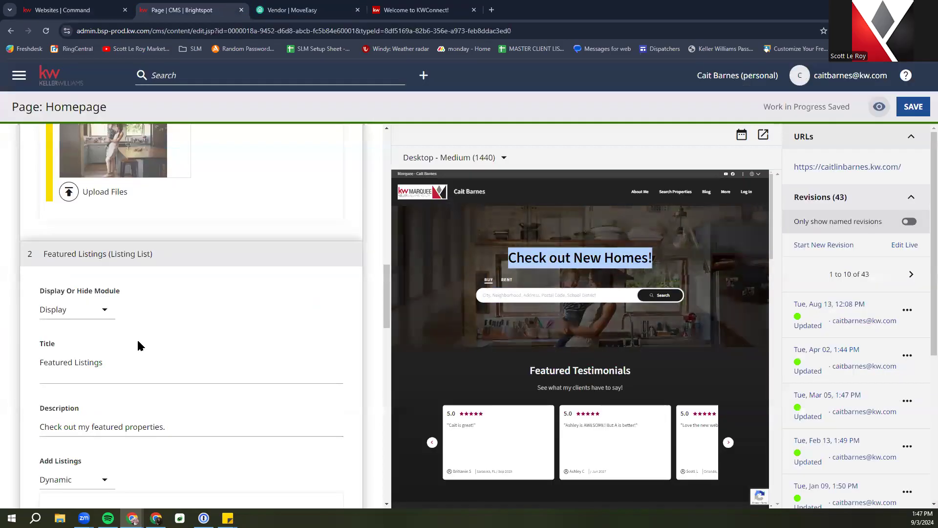
{"action": "scroll", "coordinate": [140, 341], "scroll_direction": "down", "scroll_amount": 2}
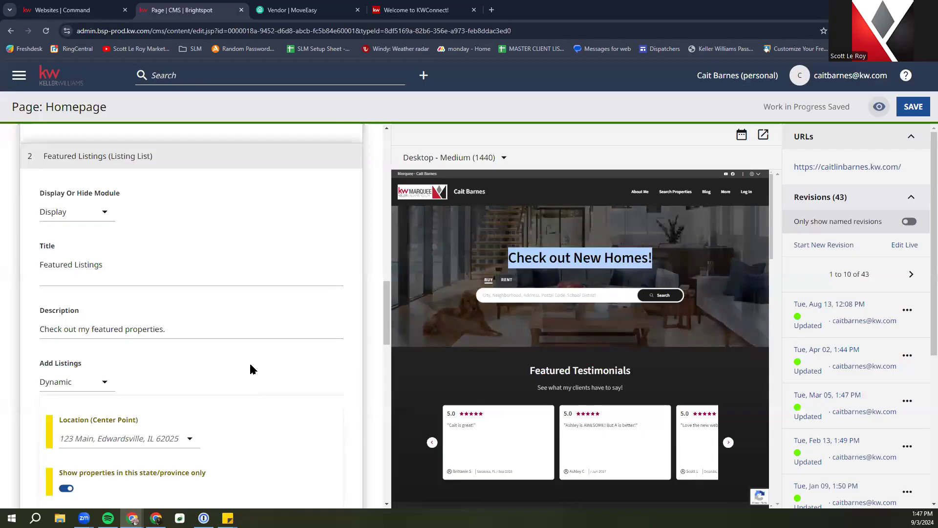
{"action": "scroll", "coordinate": [251, 369], "scroll_direction": "down", "scroll_amount": 1}
{"action": "scroll", "coordinate": [250, 369], "scroll_direction": "up", "scroll_amount": 2}
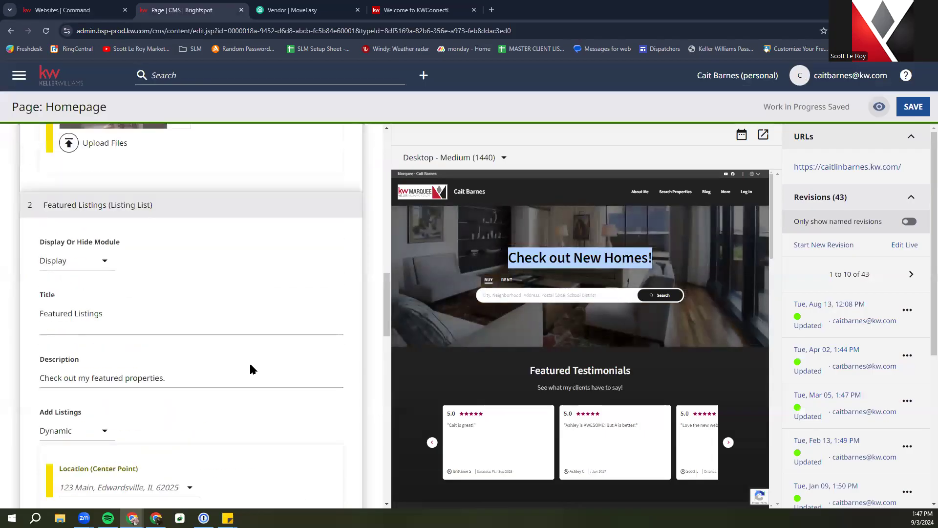
{"action": "scroll", "coordinate": [250, 368], "scroll_direction": "down", "scroll_amount": 1}
{"action": "scroll", "coordinate": [250, 369], "scroll_direction": "up", "scroll_amount": 3}
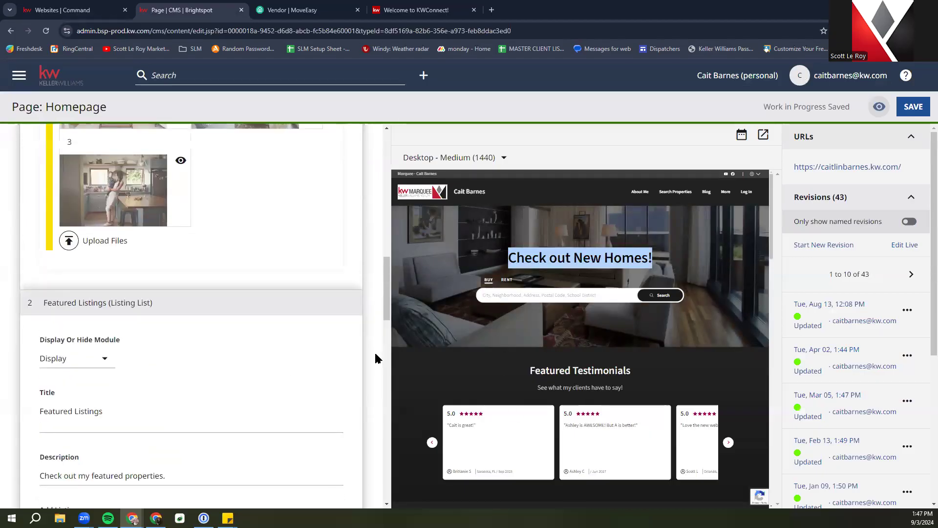
Review the My Blog (Buyers Guide) and contact form sections in the Homepage preview
{"action": "scroll", "coordinate": [503, 369], "scroll_direction": "down", "scroll_amount": 6}
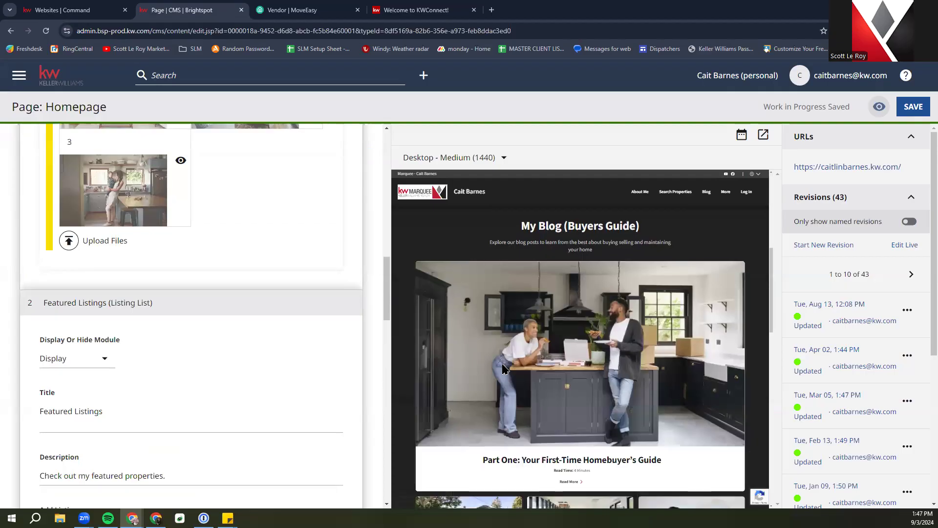
{"action": "scroll", "coordinate": [504, 369], "scroll_direction": "down", "scroll_amount": 6}
{"action": "scroll", "coordinate": [503, 371], "scroll_direction": "up", "scroll_amount": 2}
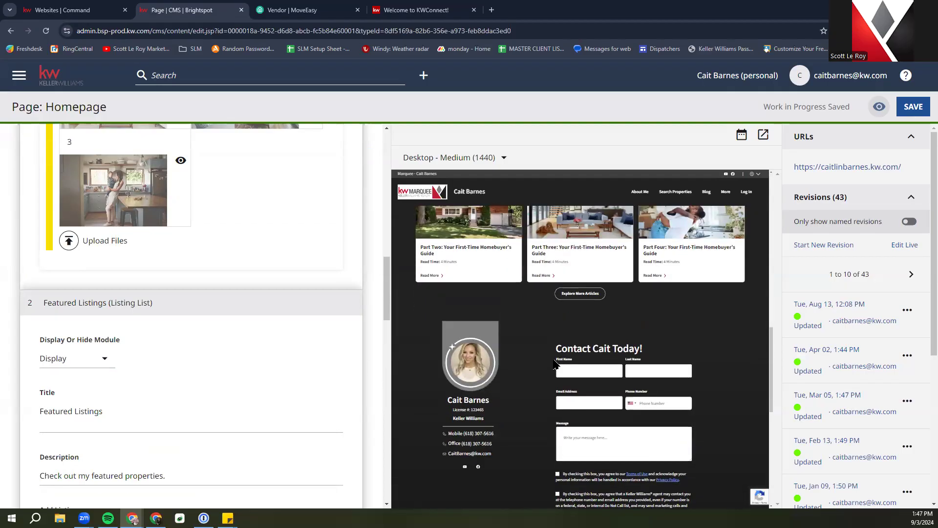
{"action": "scroll", "coordinate": [552, 359], "scroll_direction": "up", "scroll_amount": 2}
{"action": "scroll", "coordinate": [552, 348], "scroll_direction": "up", "scroll_amount": 5}
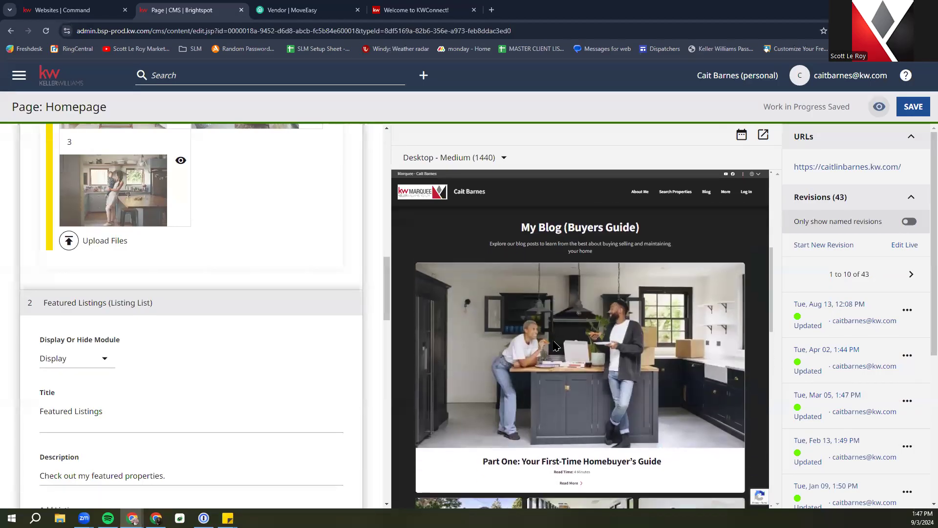
Switch the Featured Listings module to Hide and back to Display
{"action": "scroll", "coordinate": [610, 278], "scroll_direction": "up", "scroll_amount": 3}
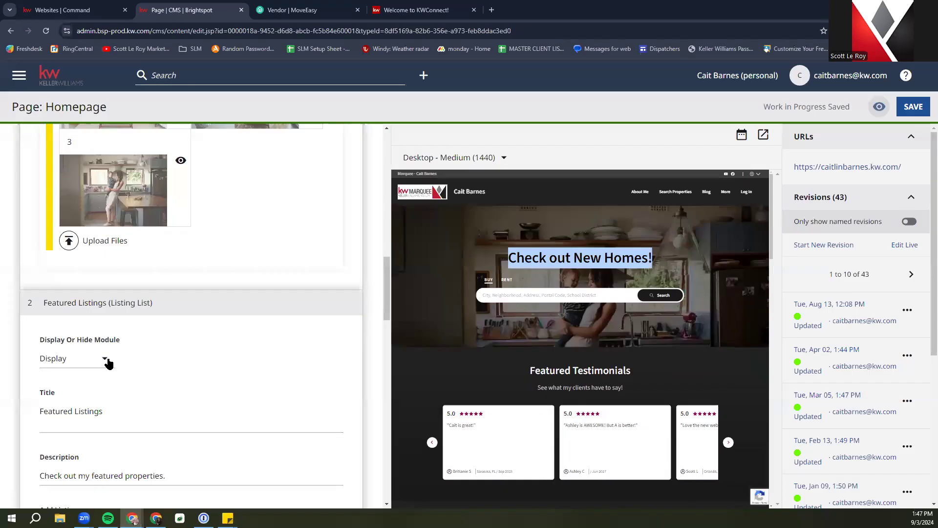
{"action": "left_click", "coordinate": [104, 359]}
{"action": "left_click", "coordinate": [99, 334]}
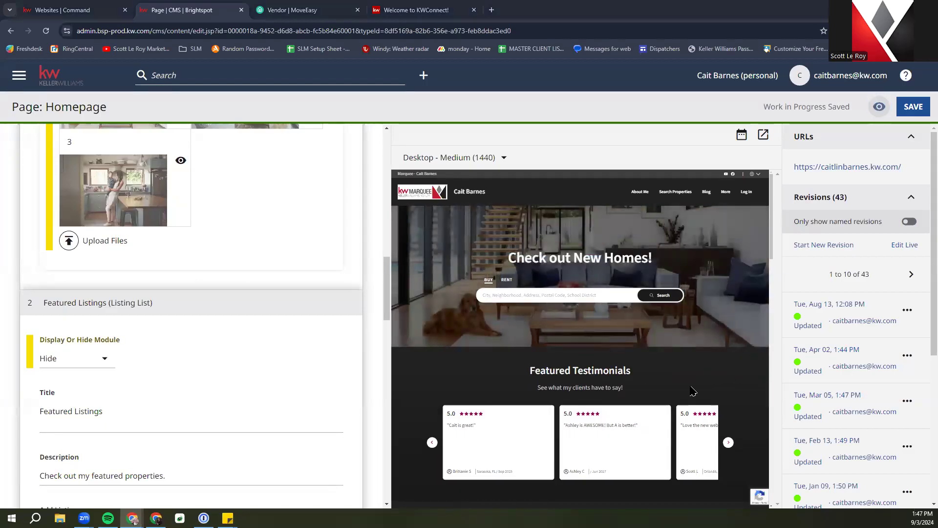
{"action": "left_click", "coordinate": [99, 361]}
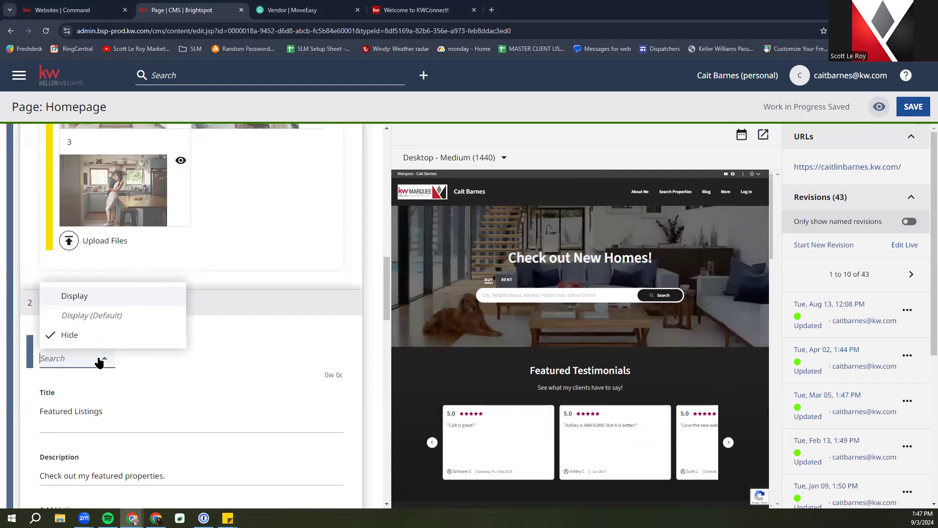
{"action": "left_click", "coordinate": [95, 292]}
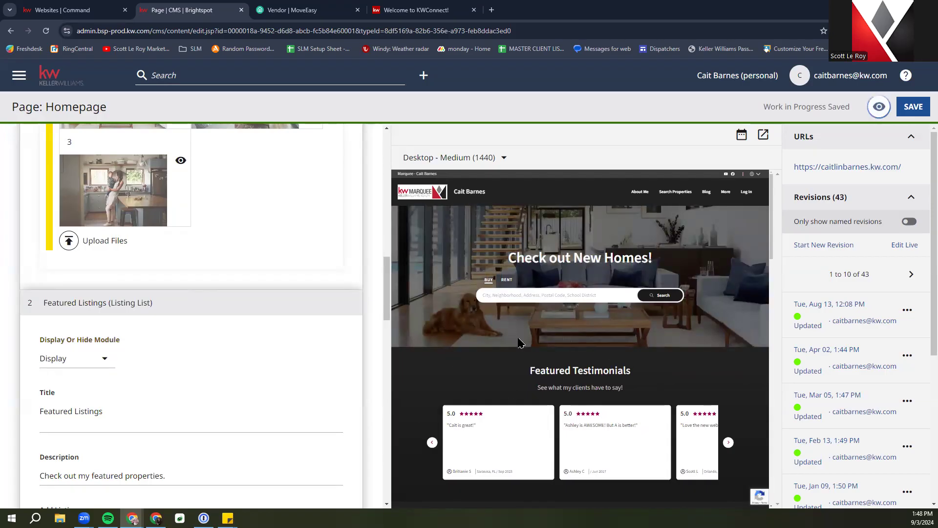
Look for the Featured Listings section in the Homepage preview and check the module's dynamic listing settings
{"action": "scroll", "coordinate": [496, 342], "scroll_direction": "down", "scroll_amount": 2}
{"action": "scroll", "coordinate": [510, 348], "scroll_direction": "down", "scroll_amount": 2}
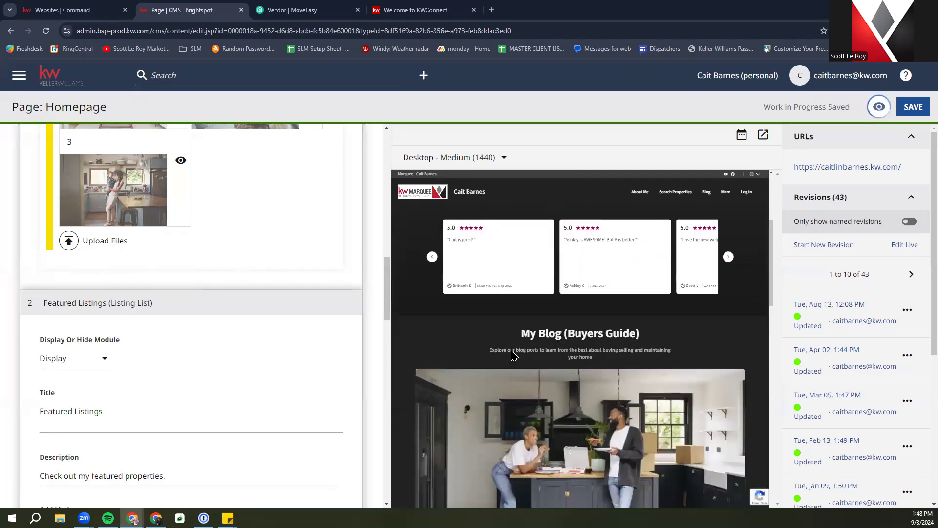
{"action": "scroll", "coordinate": [510, 348], "scroll_direction": "up", "scroll_amount": 3}
{"action": "scroll", "coordinate": [204, 338], "scroll_direction": "down", "scroll_amount": 3}
{"action": "scroll", "coordinate": [205, 345], "scroll_direction": "down", "scroll_amount": 2}
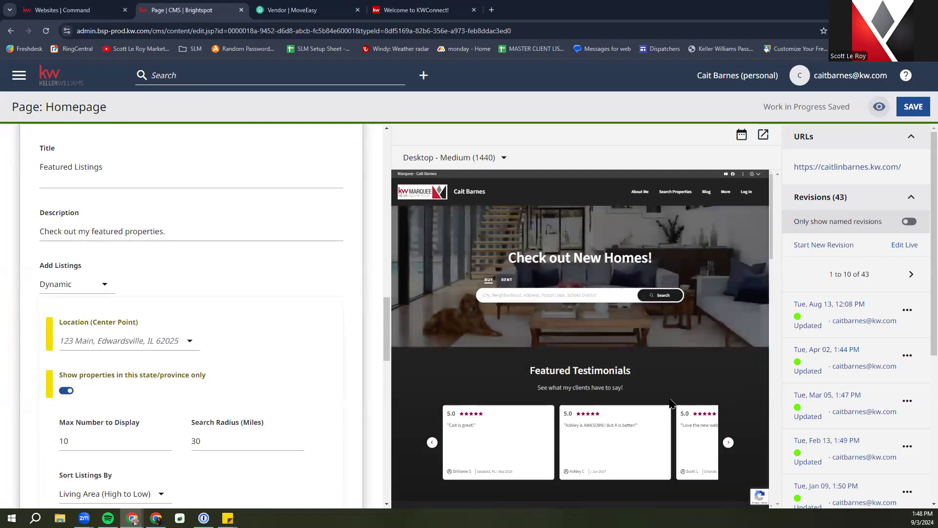
{"action": "scroll", "coordinate": [669, 396], "scroll_direction": "down", "scroll_amount": 3}
{"action": "scroll", "coordinate": [668, 395], "scroll_direction": "up", "scroll_amount": 3}
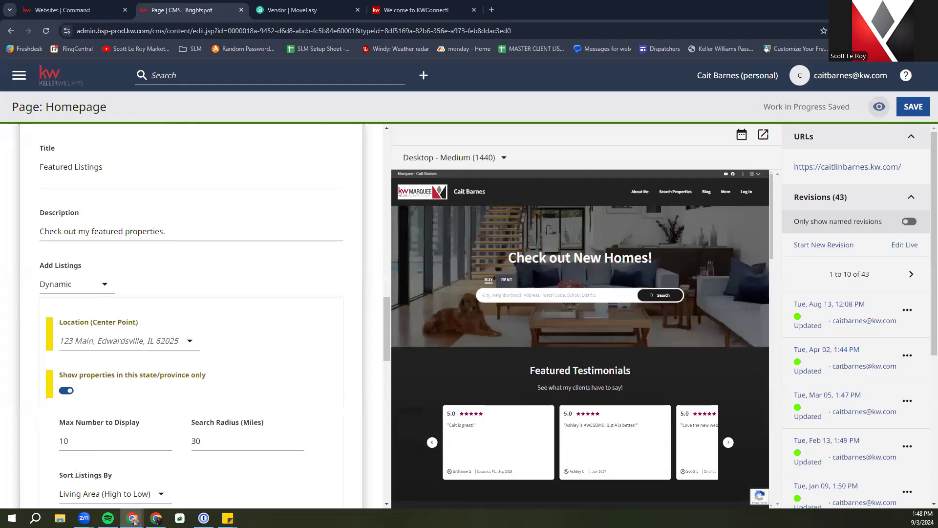
Open the Homepage preview in a separate tab and review its hero, testimonials and My Blog (Buyers Guide) sections
{"action": "left_click", "coordinate": [765, 134]}
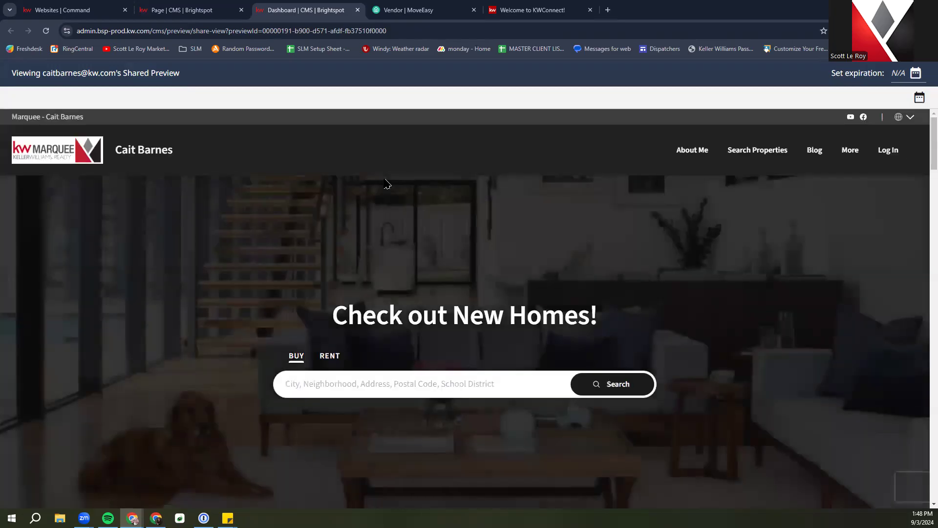
{"action": "scroll", "coordinate": [425, 293], "scroll_direction": "down", "scroll_amount": 10}
{"action": "scroll", "coordinate": [425, 296], "scroll_direction": "down", "scroll_amount": 15}
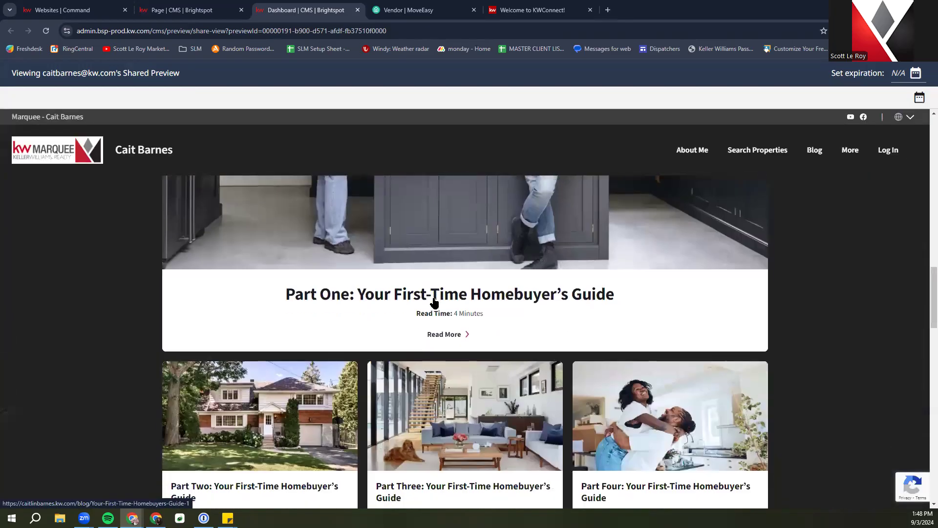
{"action": "scroll", "coordinate": [520, 315], "scroll_direction": "up", "scroll_amount": 10}
{"action": "scroll", "coordinate": [517, 318], "scroll_direction": "down", "scroll_amount": 2}
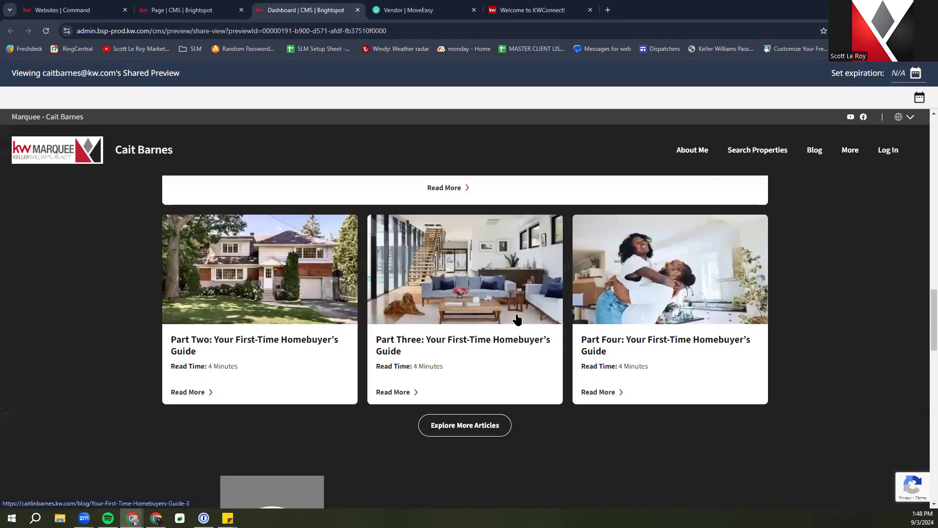
{"action": "scroll", "coordinate": [515, 318], "scroll_direction": "up", "scroll_amount": 8}
{"action": "scroll", "coordinate": [517, 319], "scroll_direction": "up", "scroll_amount": 10}
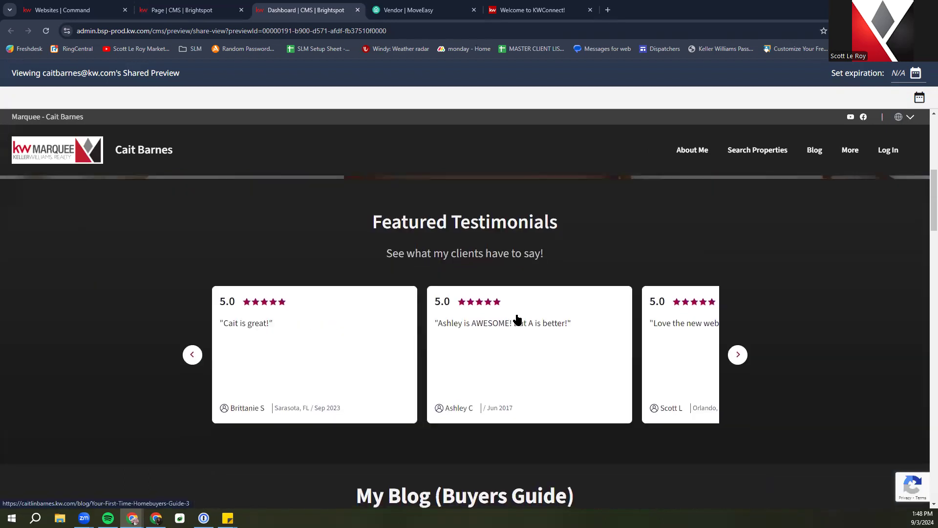
Return to the Homepage editor and review the dynamic listing settings and Sort Listings By choices, keeping Living Area (High to Low)
{"action": "left_click", "coordinate": [60, 8]}
{"action": "left_click", "coordinate": [181, 10]}
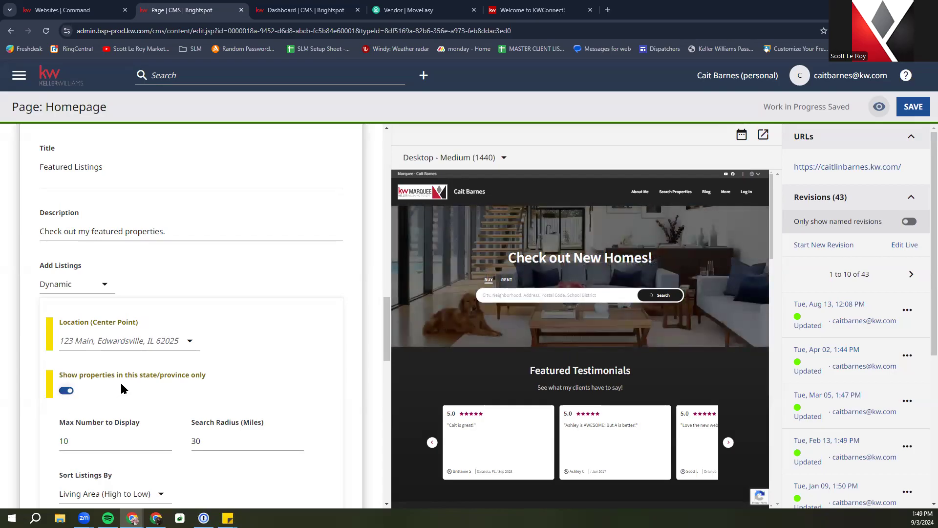
{"action": "scroll", "coordinate": [216, 376], "scroll_direction": "down", "scroll_amount": 1}
{"action": "scroll", "coordinate": [216, 377], "scroll_direction": "down", "scroll_amount": 1}
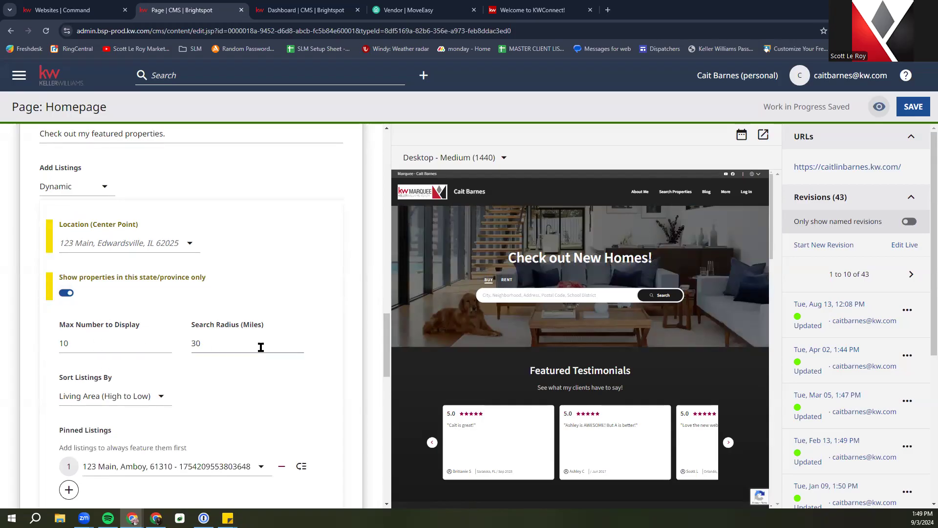
{"action": "scroll", "coordinate": [215, 344], "scroll_direction": "down", "scroll_amount": 3}
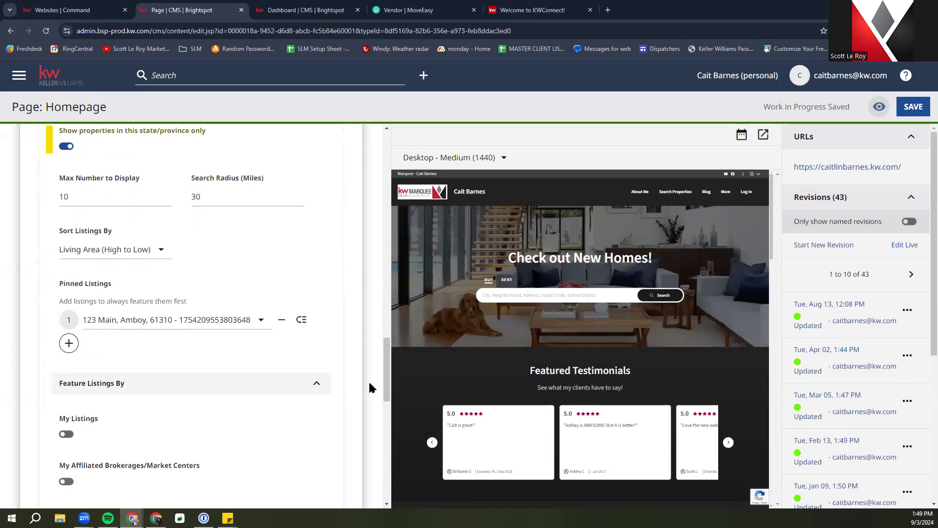
{"action": "left_click", "coordinate": [155, 251]}
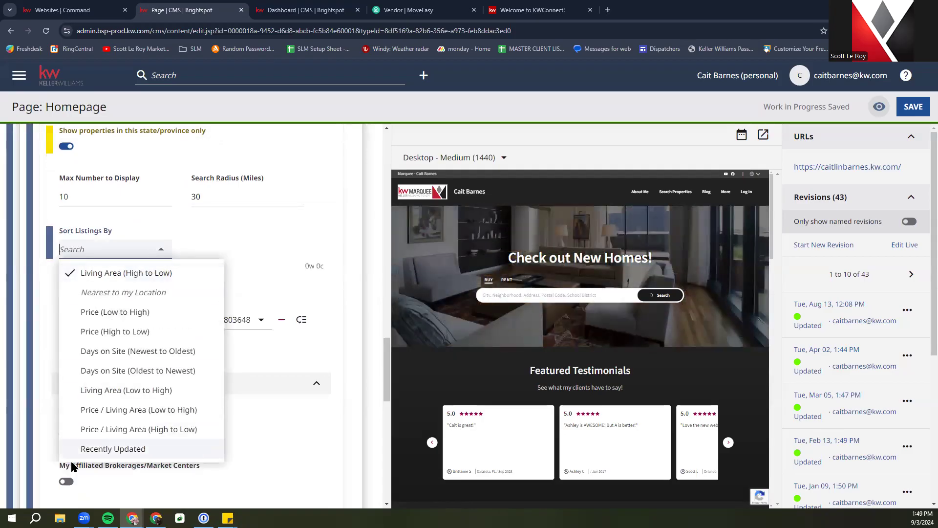
{"action": "left_click", "coordinate": [307, 266]}
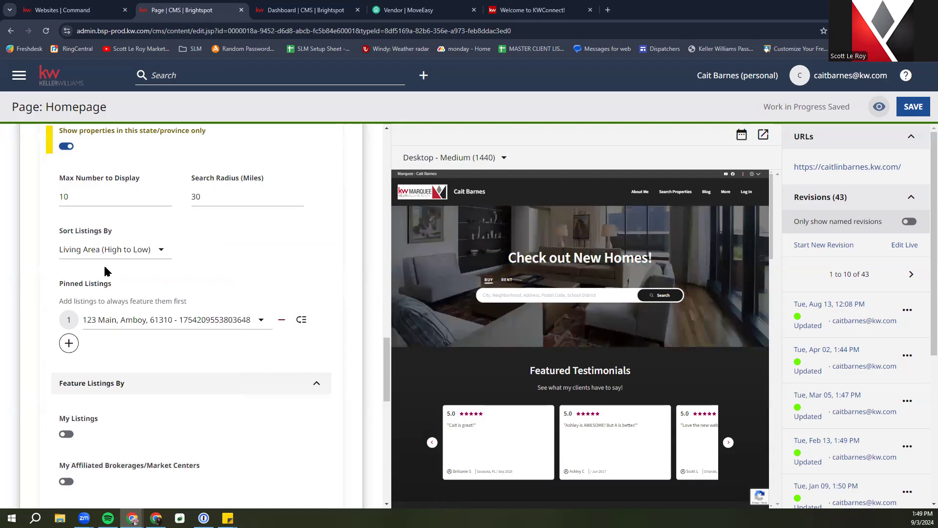
Add a second, empty entry to the Pinned Listings of the Featured Listings module
{"action": "scroll", "coordinate": [118, 293], "scroll_direction": "up", "scroll_amount": 1}
{"action": "scroll", "coordinate": [129, 315], "scroll_direction": "down", "scroll_amount": 2}
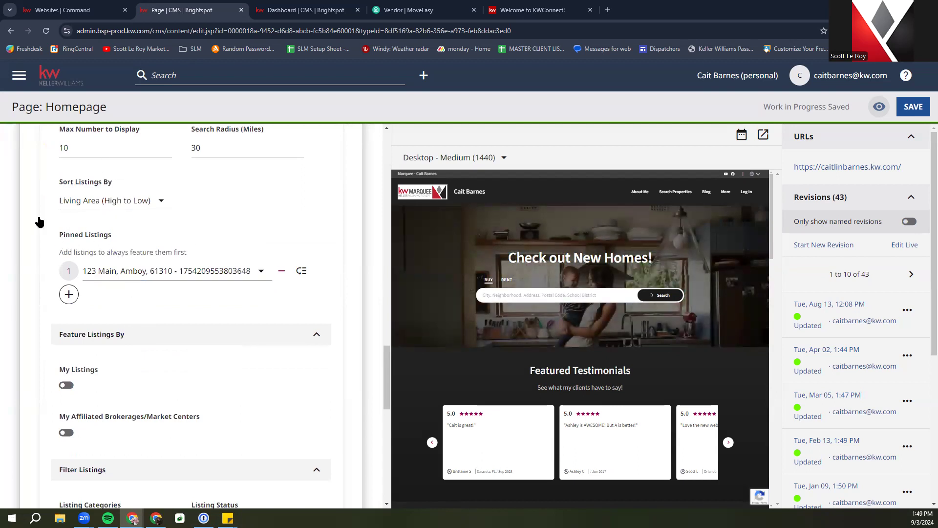
{"action": "left_click", "coordinate": [68, 295]}
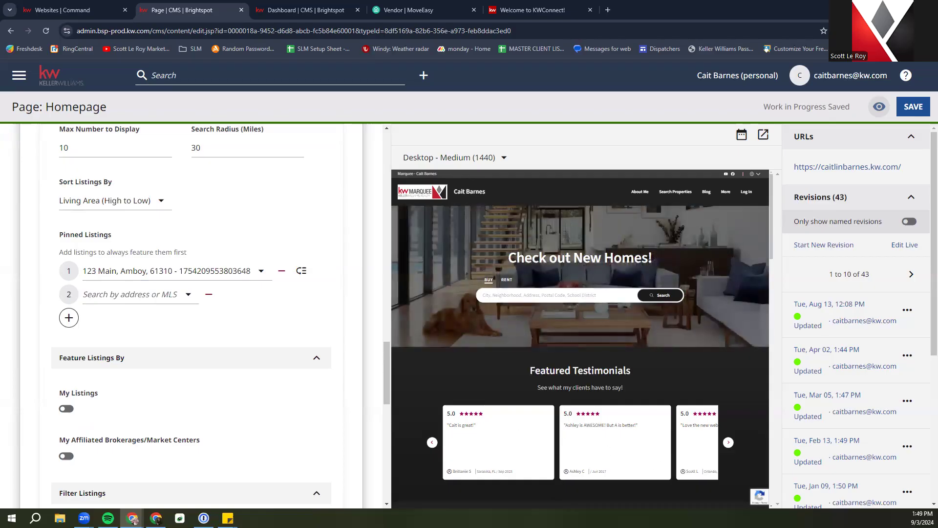
{"action": "scroll", "coordinate": [168, 235], "scroll_direction": "up", "scroll_amount": 1}
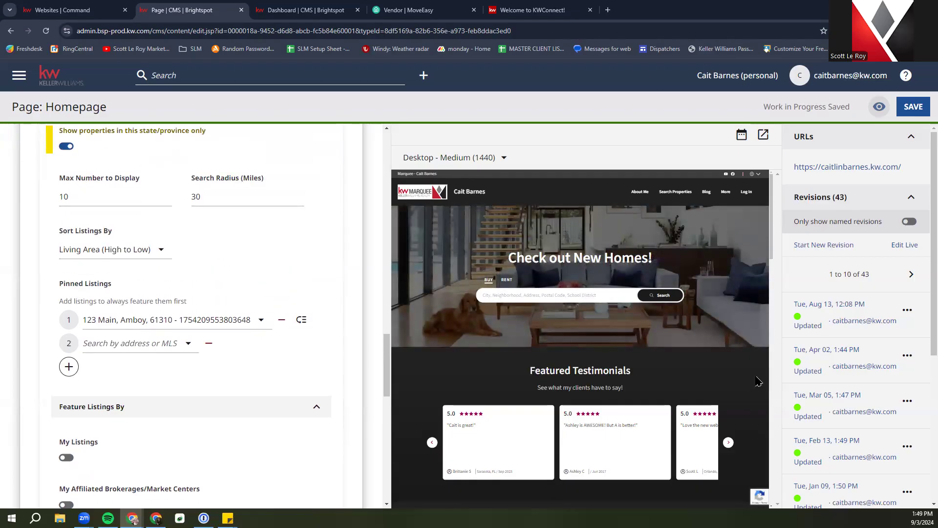
Review the Feature Listings By options and the Filter Listings fields, from listing categories to price limits and keywords
{"action": "scroll", "coordinate": [254, 351], "scroll_direction": "down", "scroll_amount": 3}
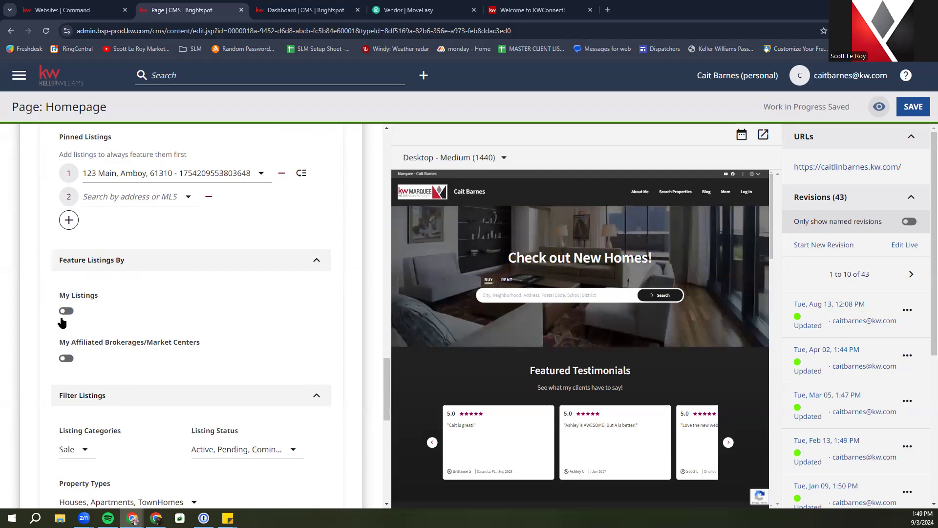
{"action": "scroll", "coordinate": [105, 353], "scroll_direction": "down", "scroll_amount": 3}
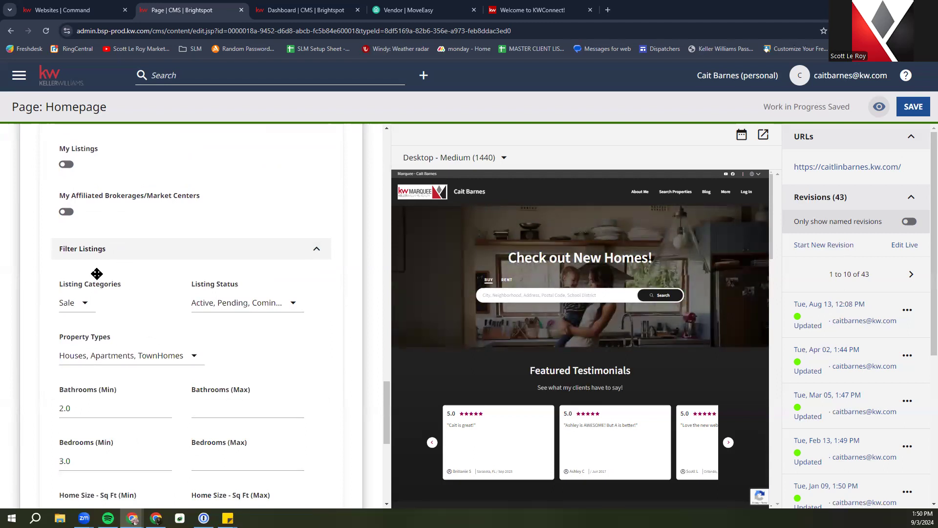
{"action": "scroll", "coordinate": [166, 318], "scroll_direction": "down", "scroll_amount": 4}
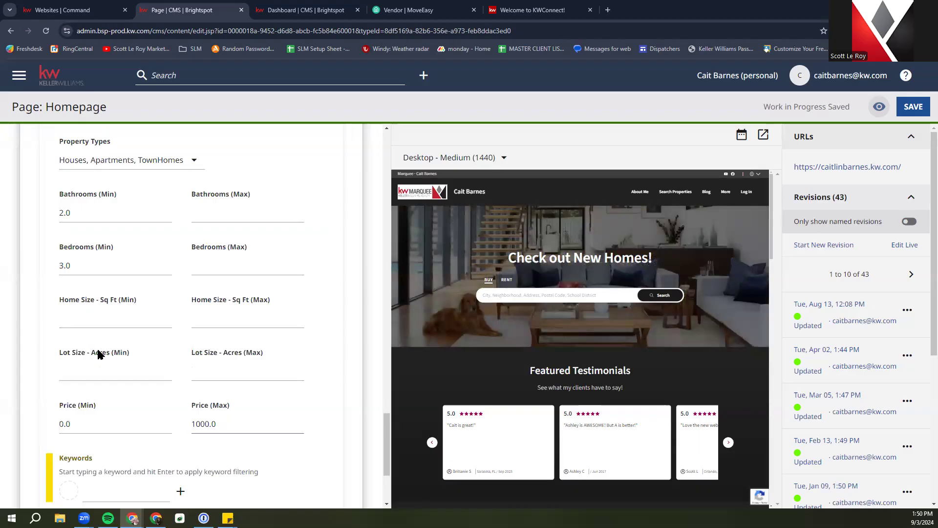
{"action": "scroll", "coordinate": [98, 351], "scroll_direction": "down", "scroll_amount": 3}
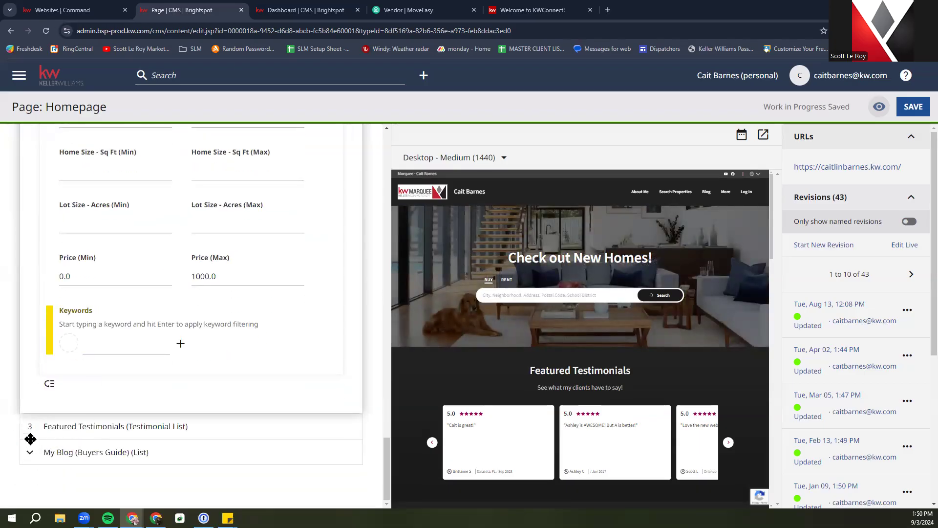
Expand the Featured Testimonials module and review its display choices, sorting, filtering and Max Number to Display, keeping Display
{"action": "left_click", "coordinate": [109, 429]}
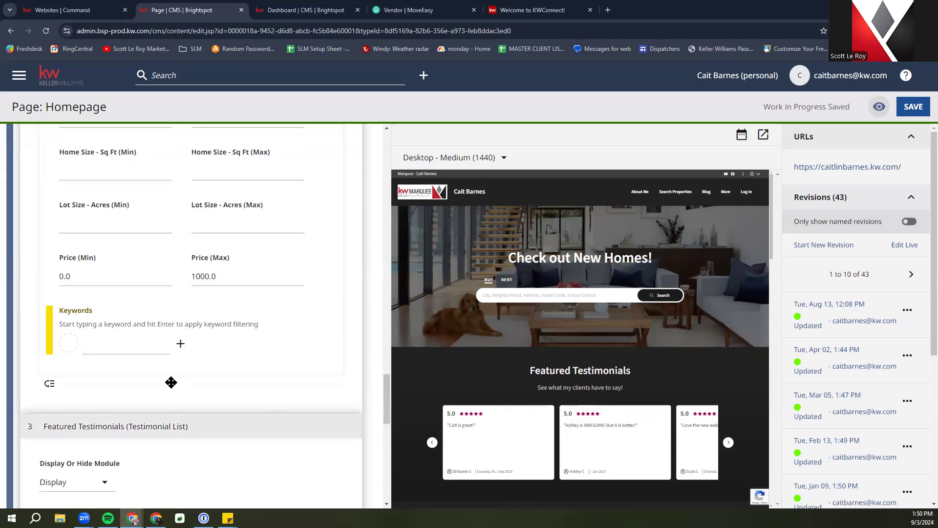
{"action": "scroll", "coordinate": [168, 380], "scroll_direction": "down", "scroll_amount": 3}
{"action": "left_click", "coordinate": [93, 335]}
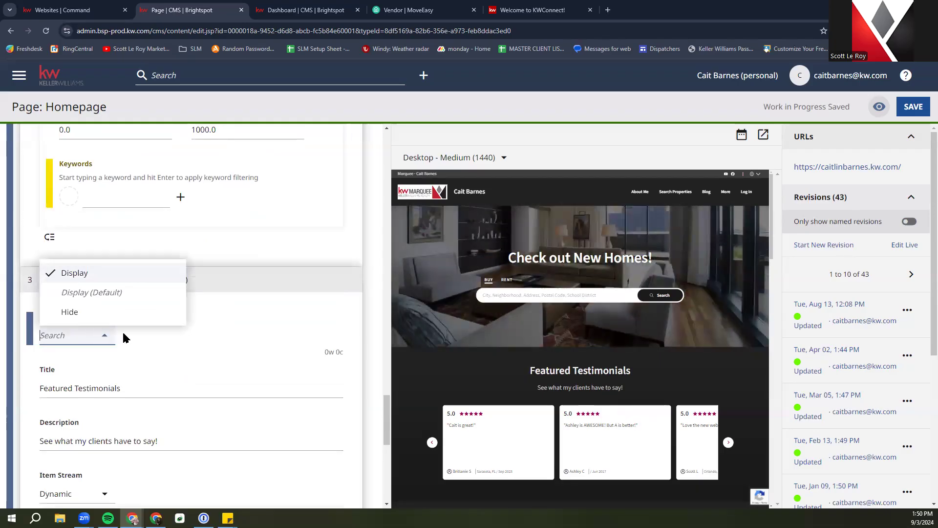
{"action": "left_click", "coordinate": [188, 337]}
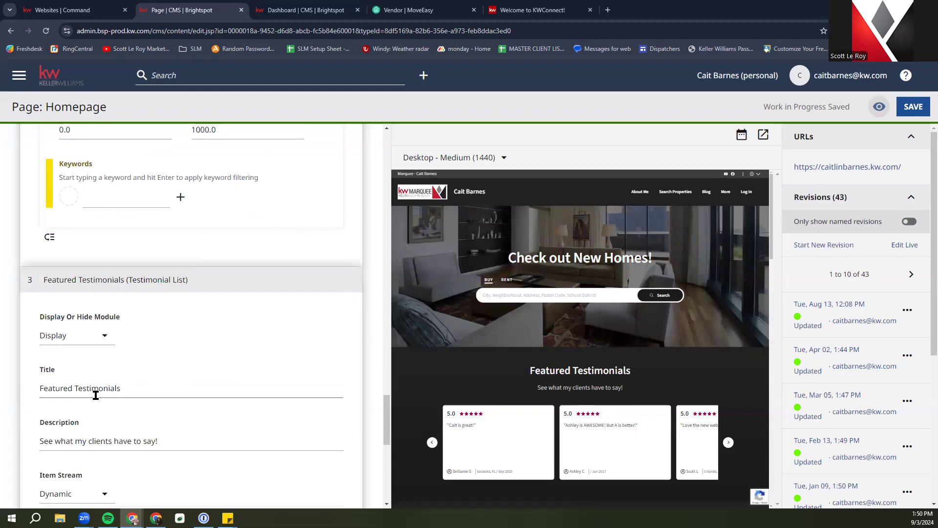
{"action": "scroll", "coordinate": [115, 441], "scroll_direction": "down", "scroll_amount": 8}
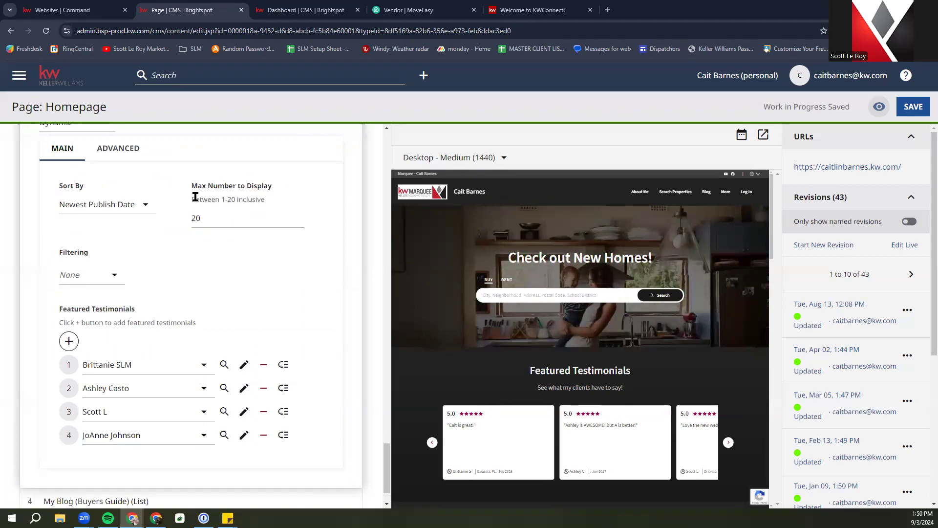
{"action": "left_click_drag", "start_coordinate": [203, 199], "coordinate": [249, 198]}
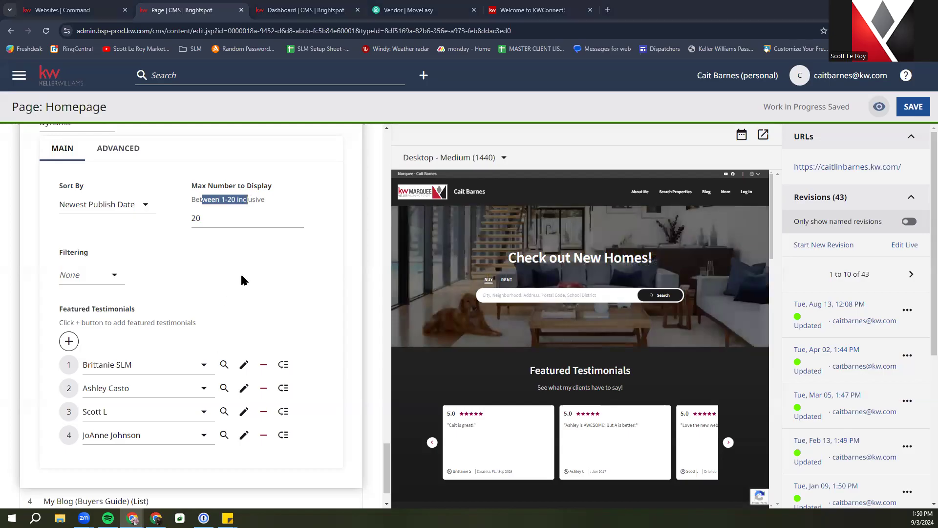
{"action": "left_click", "coordinate": [265, 271]}
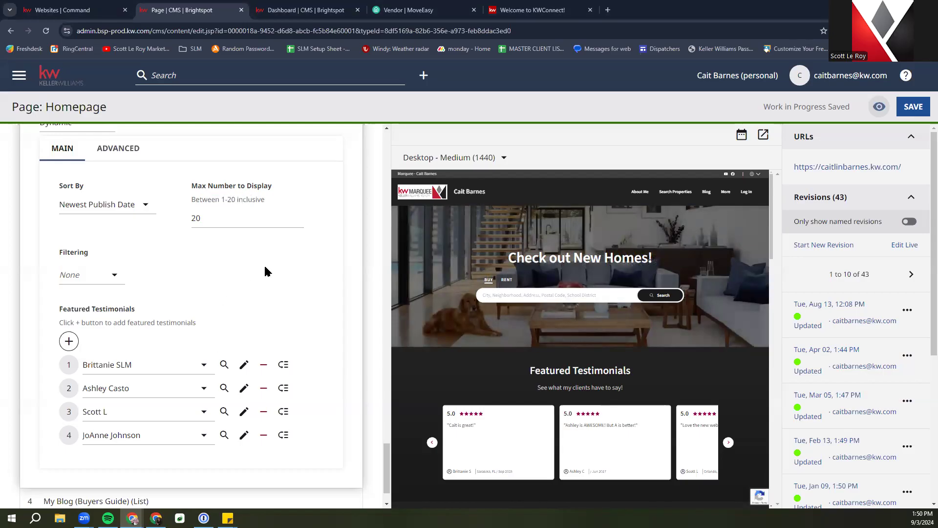
Add an empty entry to the Featured Testimonials list and view the testimonials available for it
{"action": "left_click", "coordinate": [69, 341]}
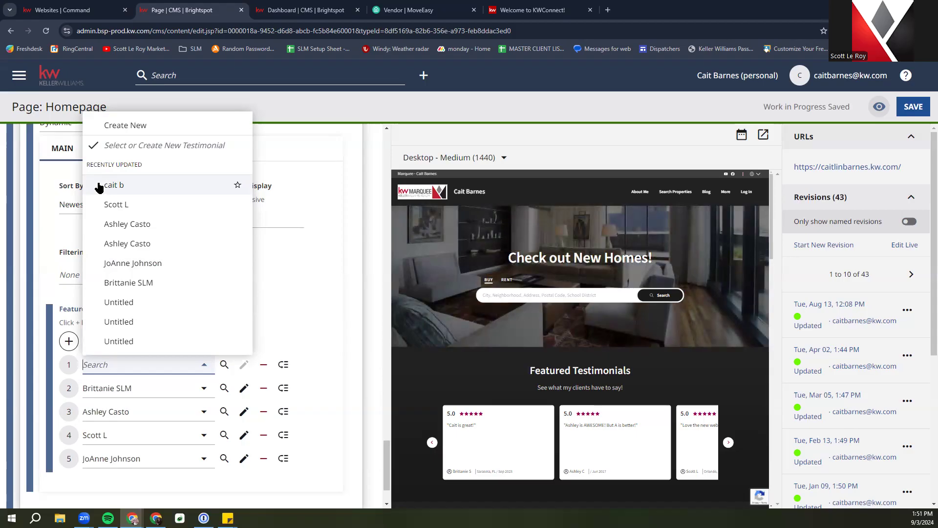
{"action": "left_click", "coordinate": [298, 272]}
Check the navigation header and Featured Testimonials section in the shared preview and return to the Homepage editor
{"action": "left_click", "coordinate": [293, 5]}
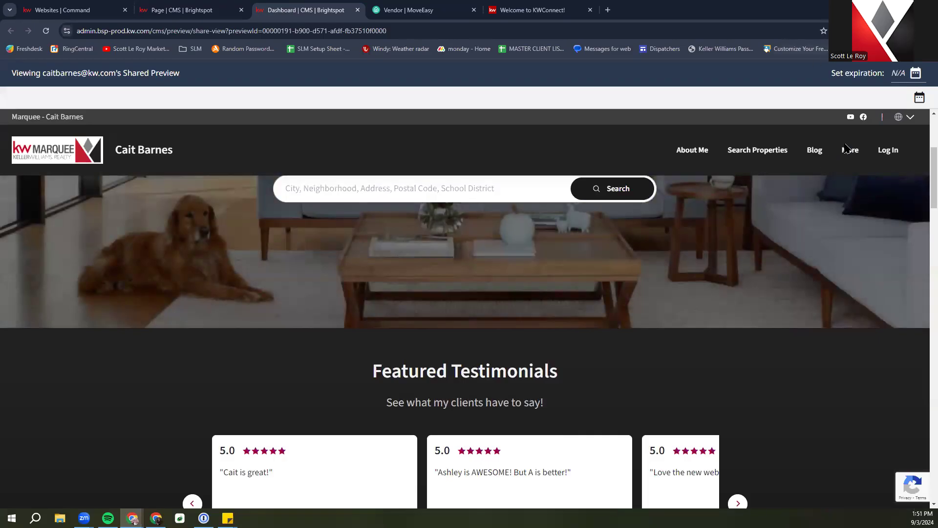
{"action": "mouse_move", "coordinate": [848, 155]}
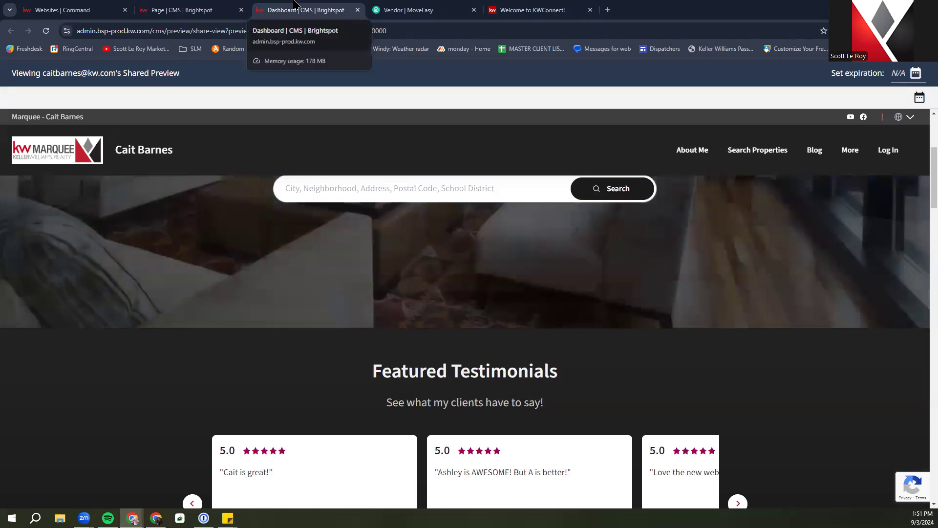
{"action": "left_click", "coordinate": [188, 9]}
View the testimonial choices for the second Featured Testimonials entry, keeping its current selection
{"action": "scroll", "coordinate": [284, 452], "scroll_direction": "down", "scroll_amount": 1}
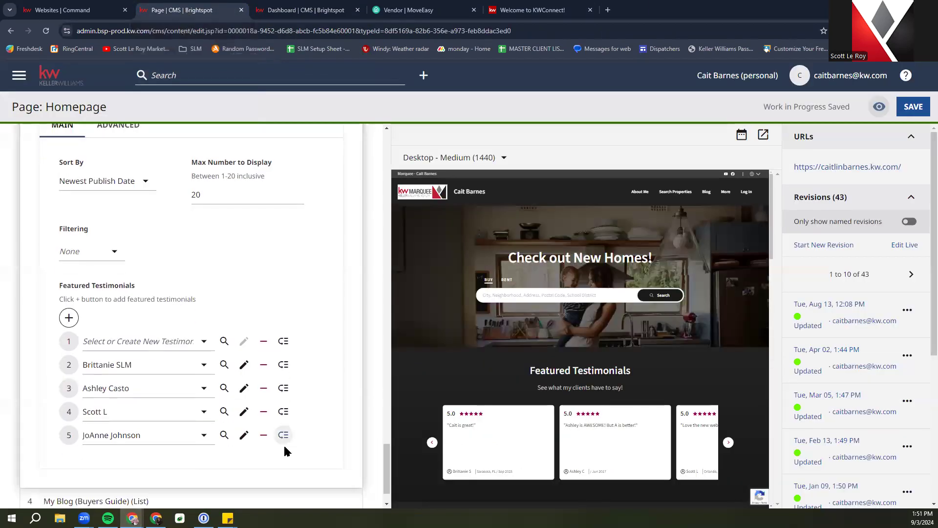
{"action": "left_click", "coordinate": [163, 367]}
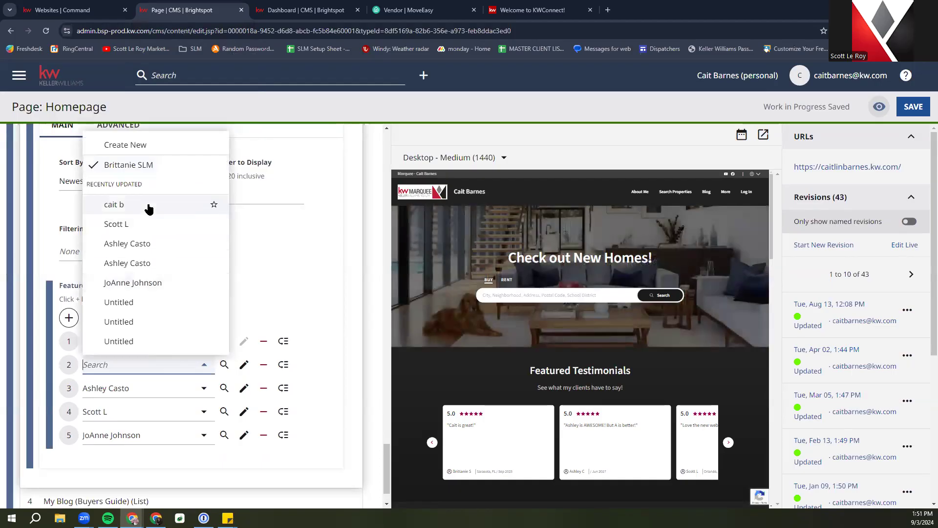
{"action": "left_click", "coordinate": [370, 234]}
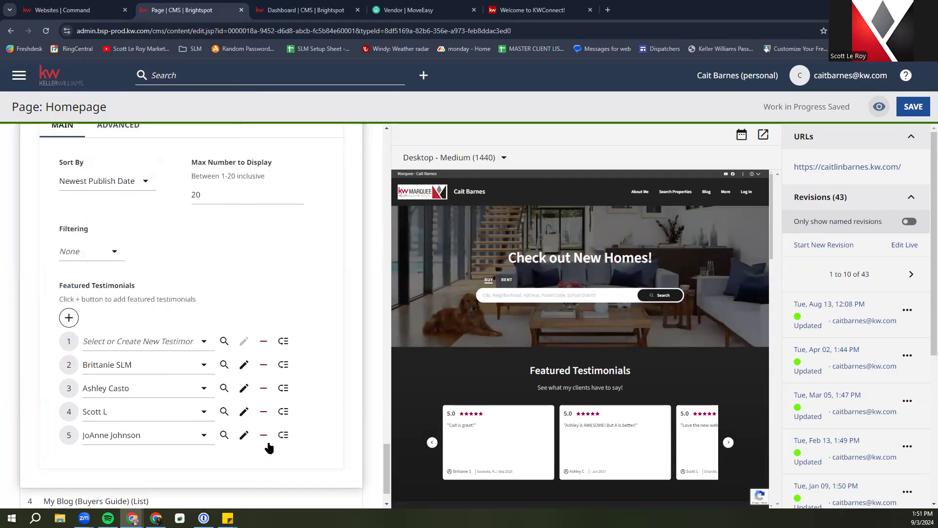
Remove the empty first entry from the Featured Testimonials list and collapse the Featured Listings and Featured Testimonials modules
{"action": "left_click", "coordinate": [263, 346]}
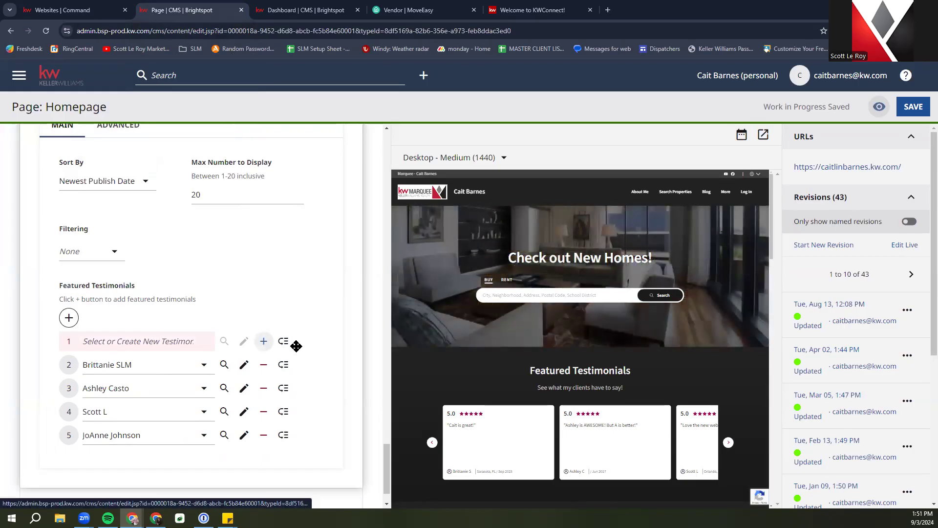
{"action": "scroll", "coordinate": [296, 369], "scroll_direction": "down", "scroll_amount": 1}
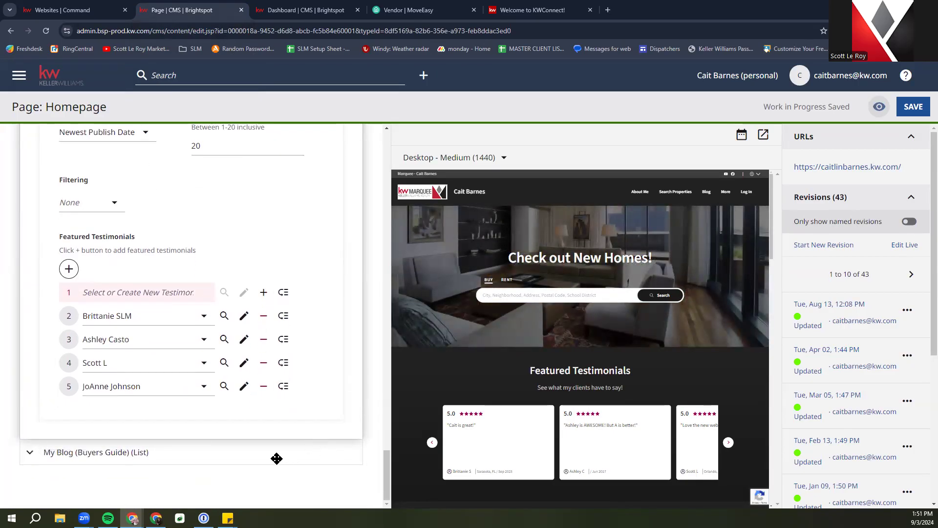
{"action": "scroll", "coordinate": [195, 303], "scroll_direction": "up", "scroll_amount": 10}
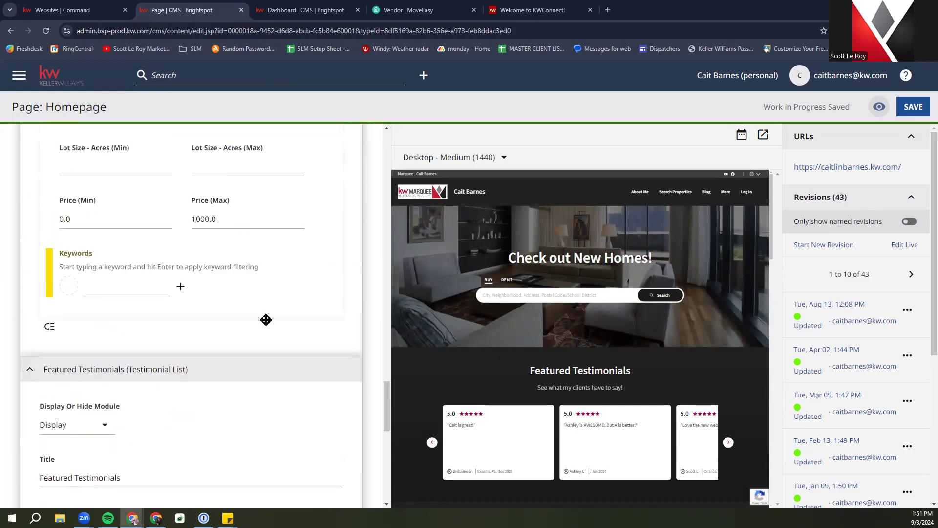
{"action": "scroll", "coordinate": [258, 318], "scroll_direction": "up", "scroll_amount": 12}
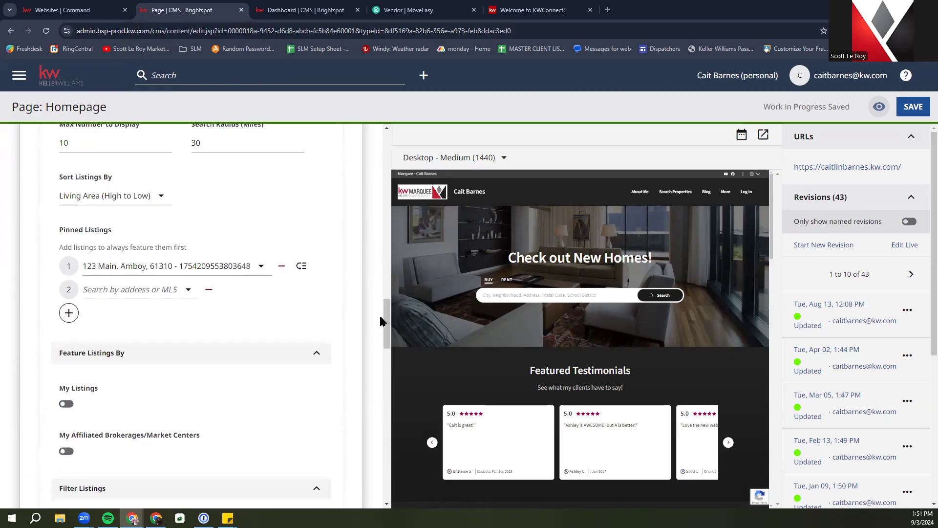
{"action": "left_click_drag", "start_coordinate": [388, 279], "coordinate": [335, 254]}
{"action": "left_click", "coordinate": [145, 253]}
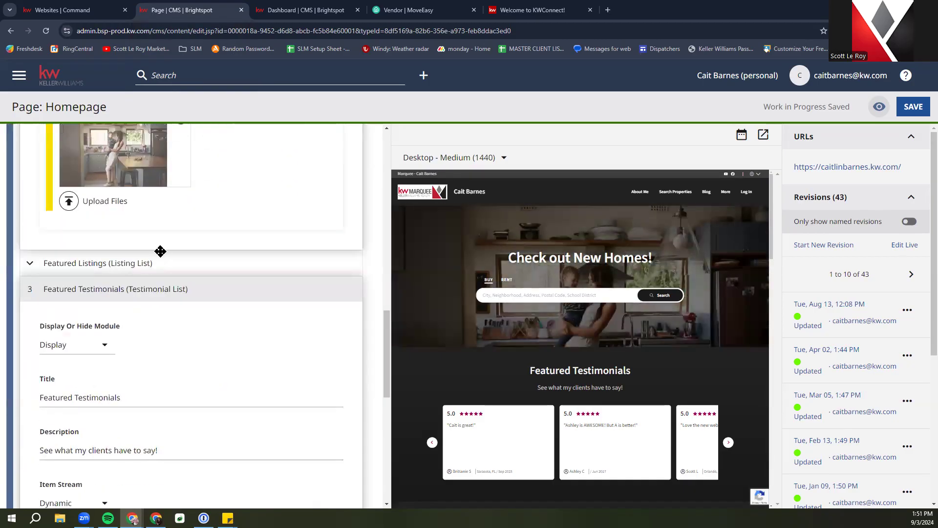
{"action": "left_click", "coordinate": [172, 196]}
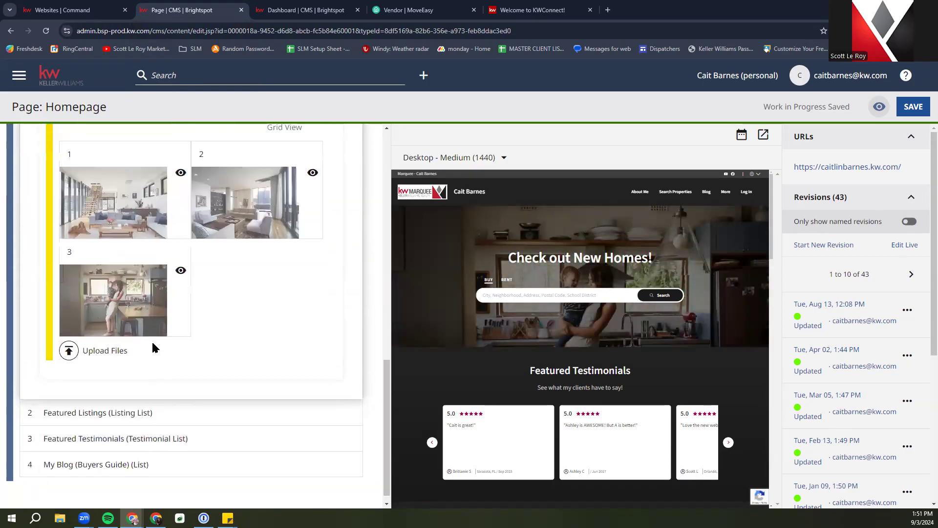
Expand the My Blog (Buyers Guide) module and review its preview, content types, sorting, filtering and featured items, keeping Blog Post
{"action": "left_click", "coordinate": [138, 454]}
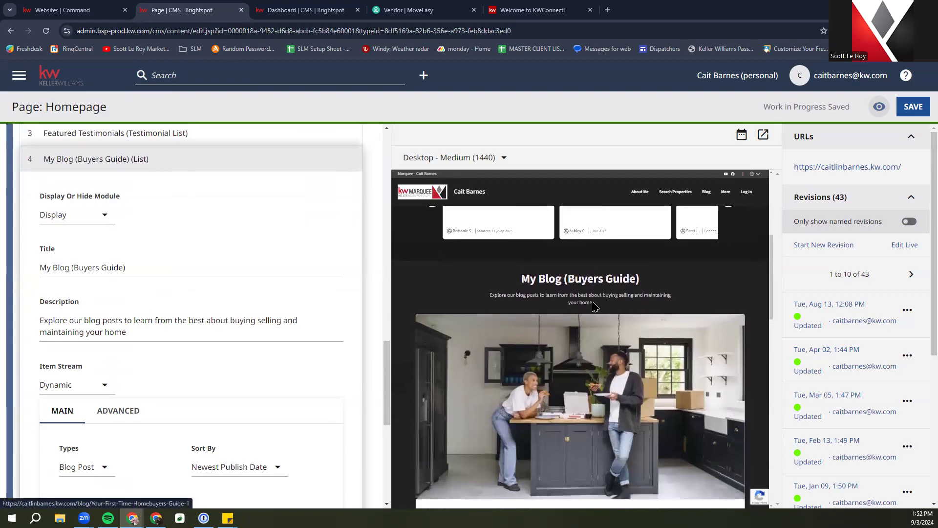
{"action": "scroll", "coordinate": [537, 313], "scroll_direction": "down", "scroll_amount": 3}
{"action": "scroll", "coordinate": [183, 341], "scroll_direction": "down", "scroll_amount": 1}
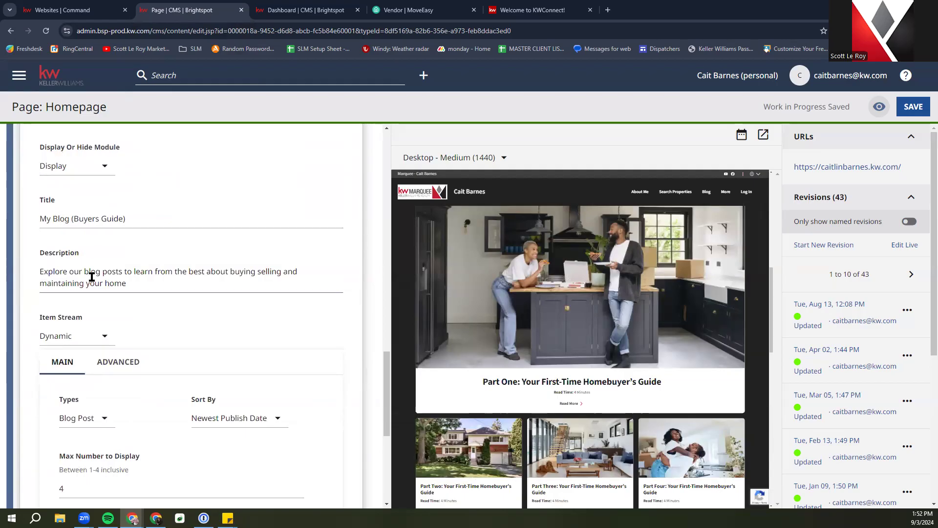
{"action": "scroll", "coordinate": [146, 324], "scroll_direction": "down", "scroll_amount": 1}
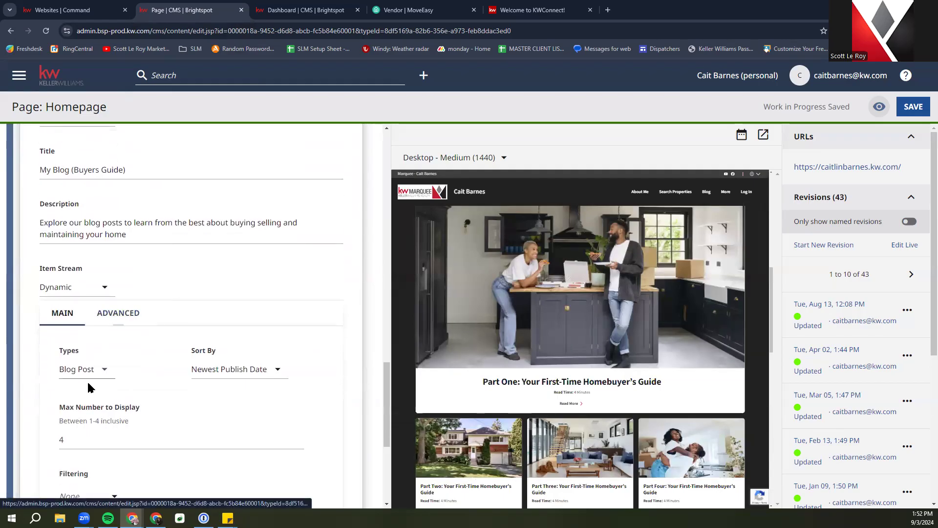
{"action": "left_click", "coordinate": [85, 370]}
{"action": "left_click", "coordinate": [160, 384]}
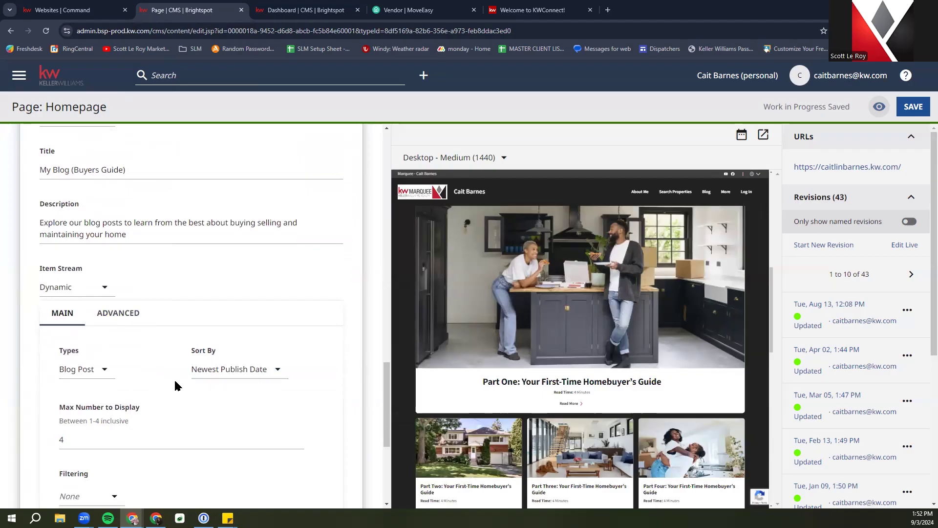
{"action": "scroll", "coordinate": [174, 379], "scroll_direction": "up", "scroll_amount": 1}
{"action": "scroll", "coordinate": [157, 386], "scroll_direction": "down", "scroll_amount": 3}
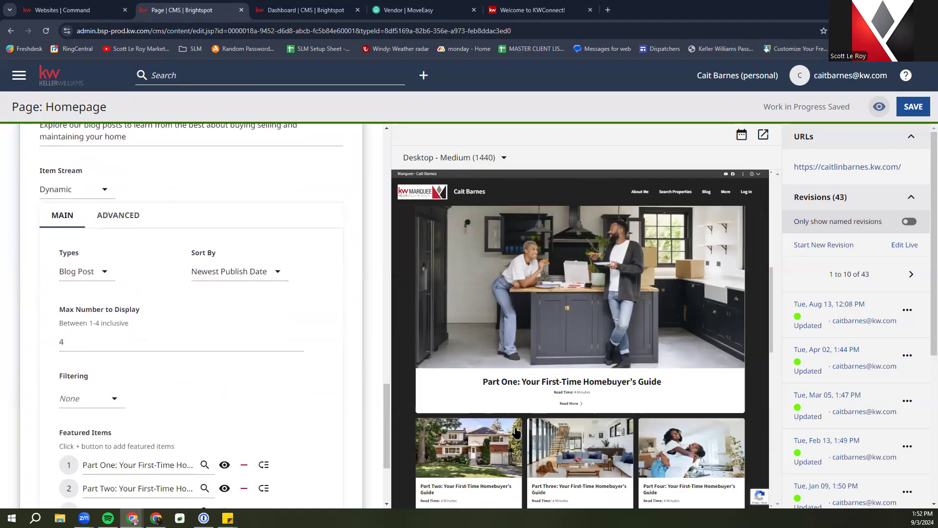
{"action": "scroll", "coordinate": [219, 361], "scroll_direction": "down", "scroll_amount": 3}
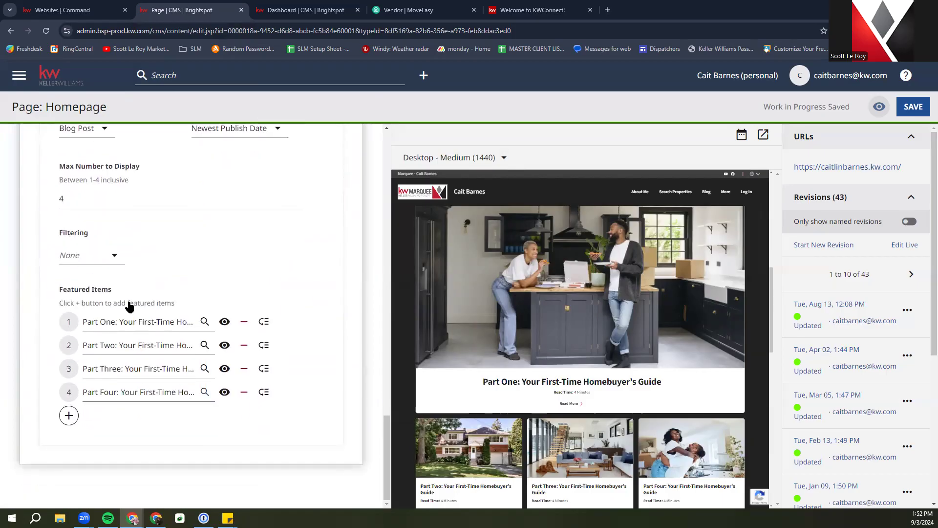
Add an empty fifth entry to the blog module's Featured Items and open its content picker, closing it without a selection
{"action": "left_click", "coordinate": [69, 416]}
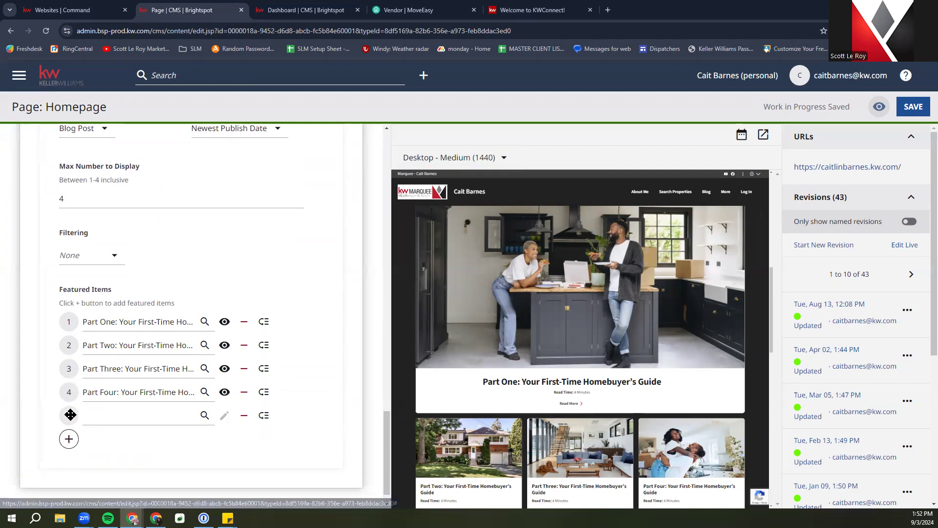
{"action": "left_click", "coordinate": [126, 424]}
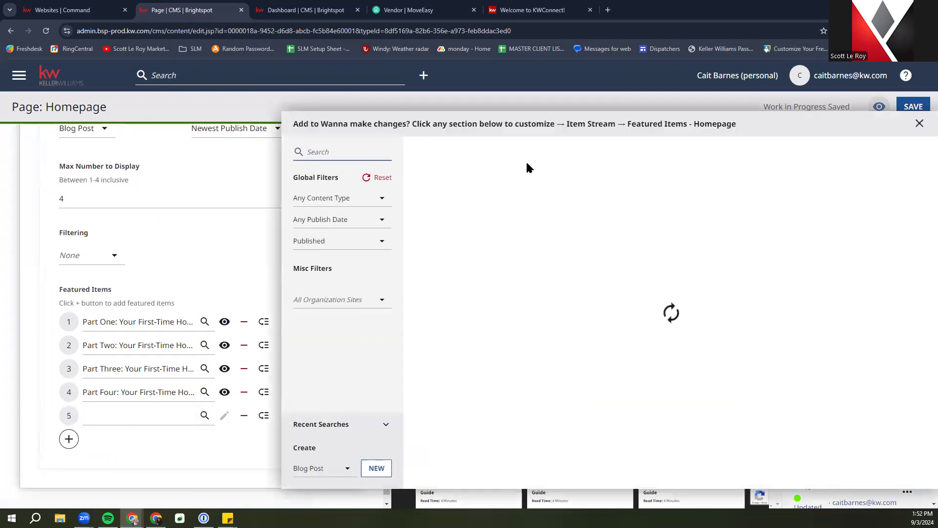
{"action": "left_click", "coordinate": [919, 124]}
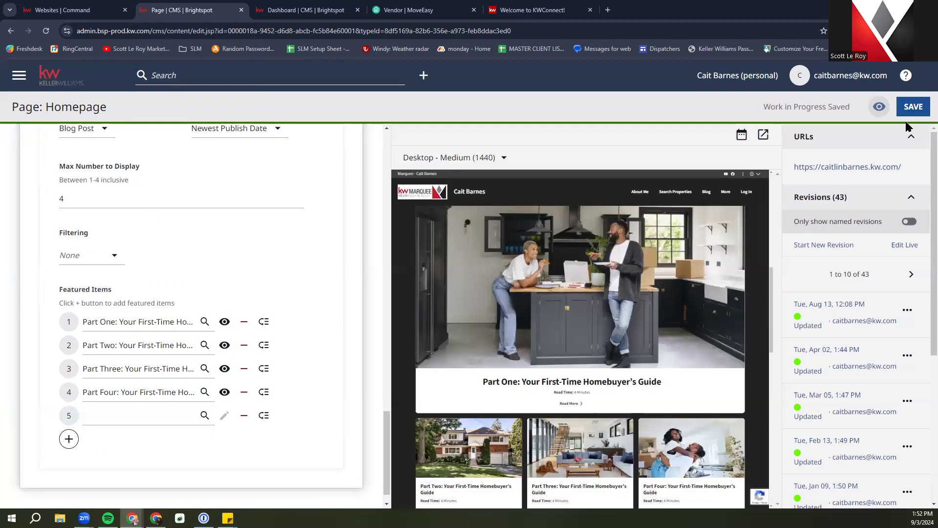
Save the Homepage and return to the dashboard
{"action": "scroll", "coordinate": [355, 386], "scroll_direction": "up", "scroll_amount": 10}
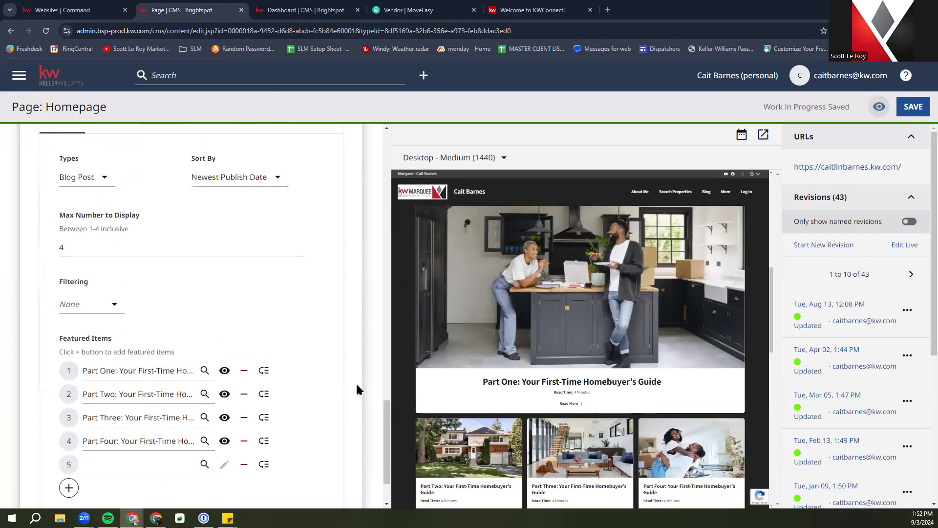
{"action": "scroll", "coordinate": [357, 389], "scroll_direction": "up", "scroll_amount": 10}
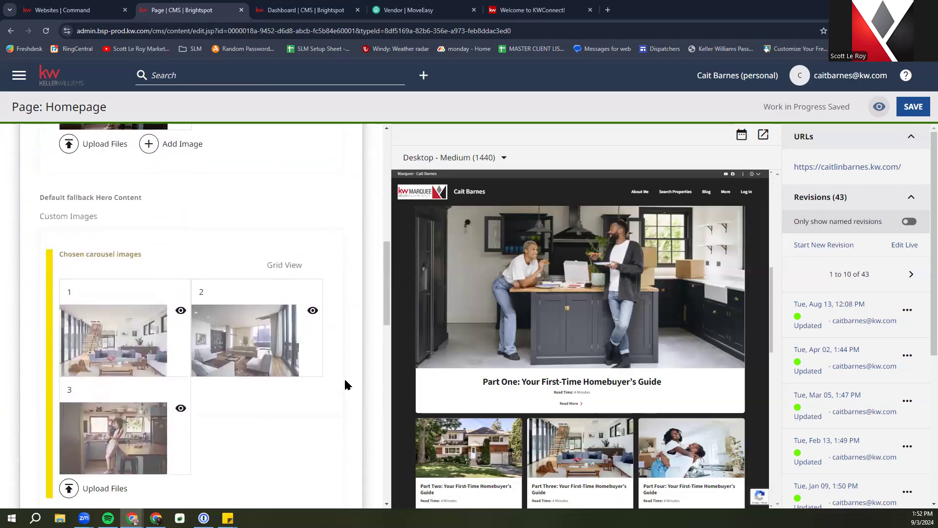
{"action": "scroll", "coordinate": [615, 317], "scroll_direction": "up", "scroll_amount": 2}
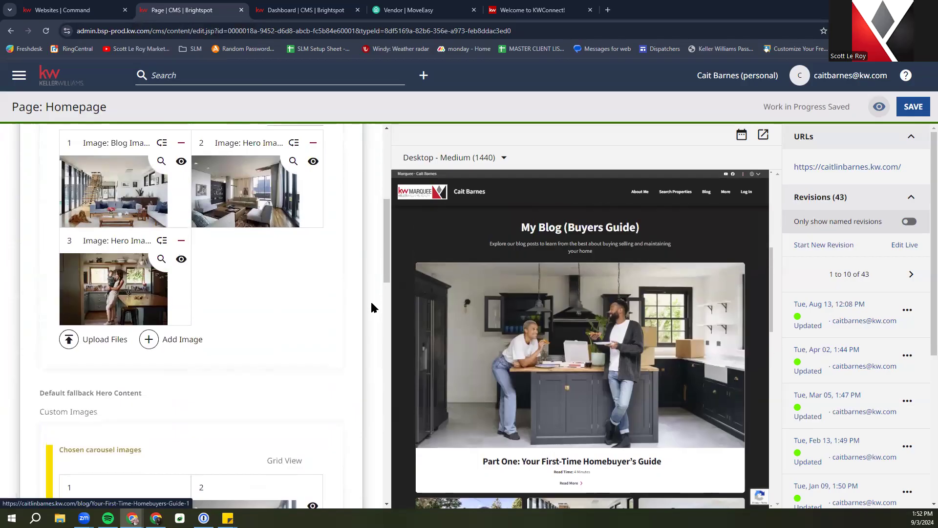
{"action": "scroll", "coordinate": [370, 311], "scroll_direction": "down", "scroll_amount": 3}
{"action": "scroll", "coordinate": [380, 298], "scroll_direction": "up", "scroll_amount": 3}
{"action": "scroll", "coordinate": [449, 310], "scroll_direction": "up", "scroll_amount": 5}
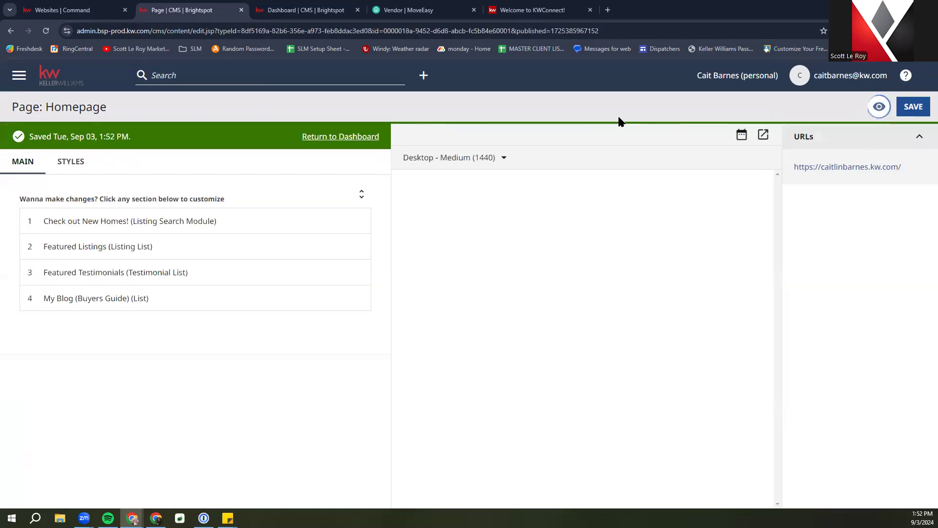
{"action": "left_click", "coordinate": [367, 136]}
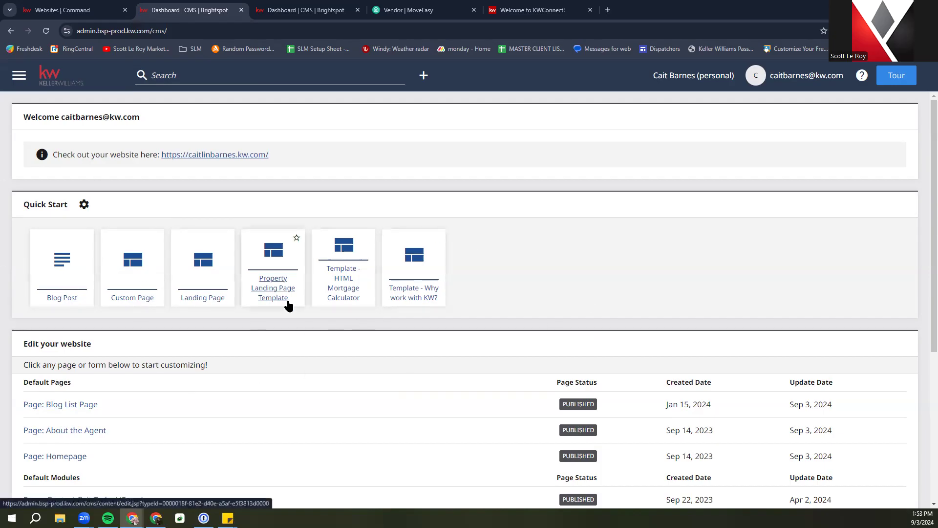
Review the dashboard's default and custom pages and modules, and show the Admin navigation options
{"action": "scroll", "coordinate": [288, 306], "scroll_direction": "down", "scroll_amount": 5}
{"action": "scroll", "coordinate": [288, 308], "scroll_direction": "up", "scroll_amount": 1}
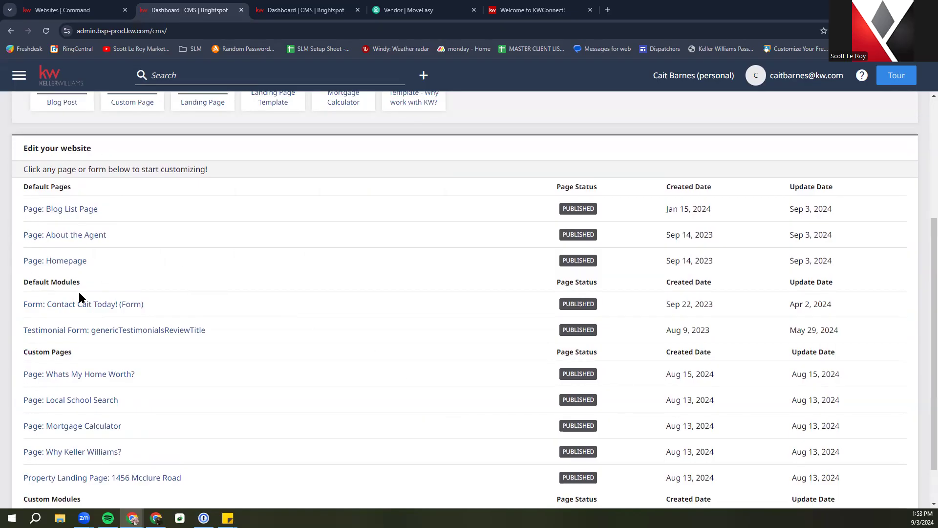
{"action": "scroll", "coordinate": [78, 291], "scroll_direction": "down", "scroll_amount": 1}
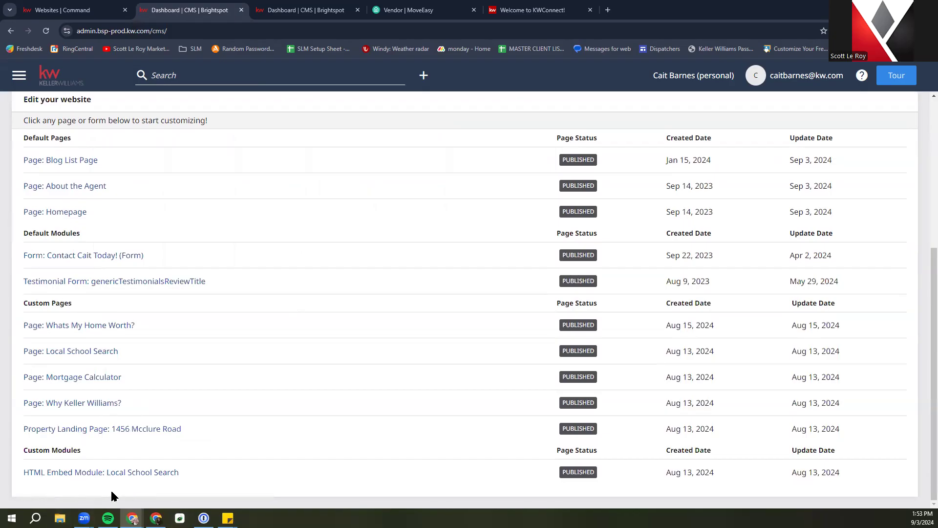
{"action": "scroll", "coordinate": [325, 423], "scroll_direction": "up", "scroll_amount": 5}
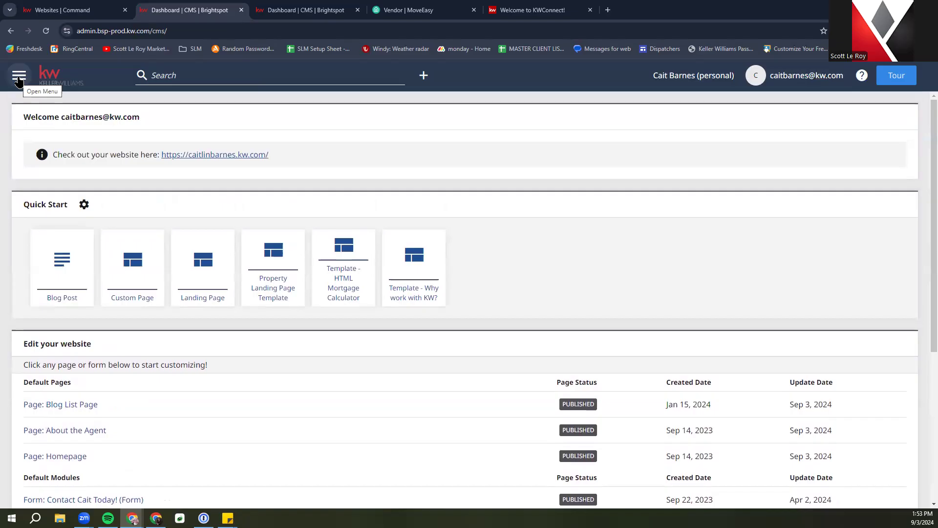
{"action": "left_click", "coordinate": [18, 78]}
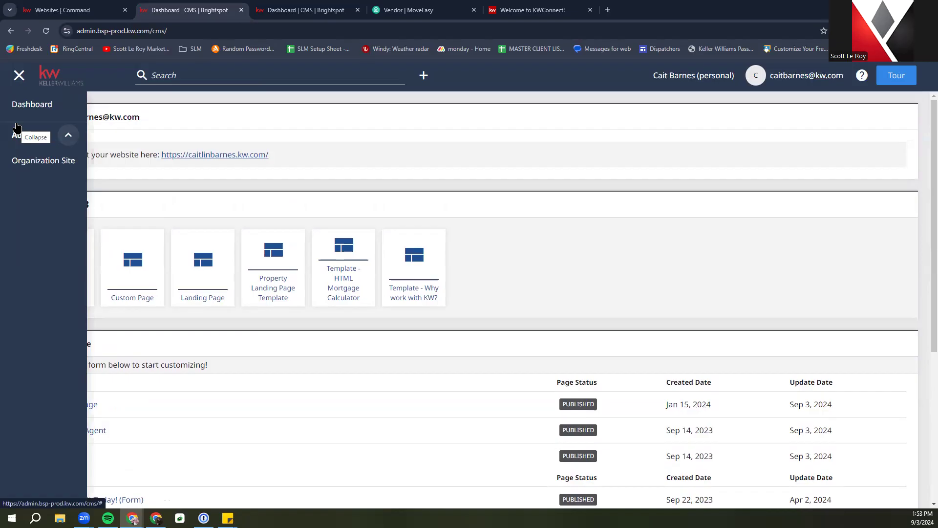
Switch to the Command Websites page and review its website settings, from the subdomain and preferences to the Forced Registration property limits
{"action": "left_click", "coordinate": [96, 6]}
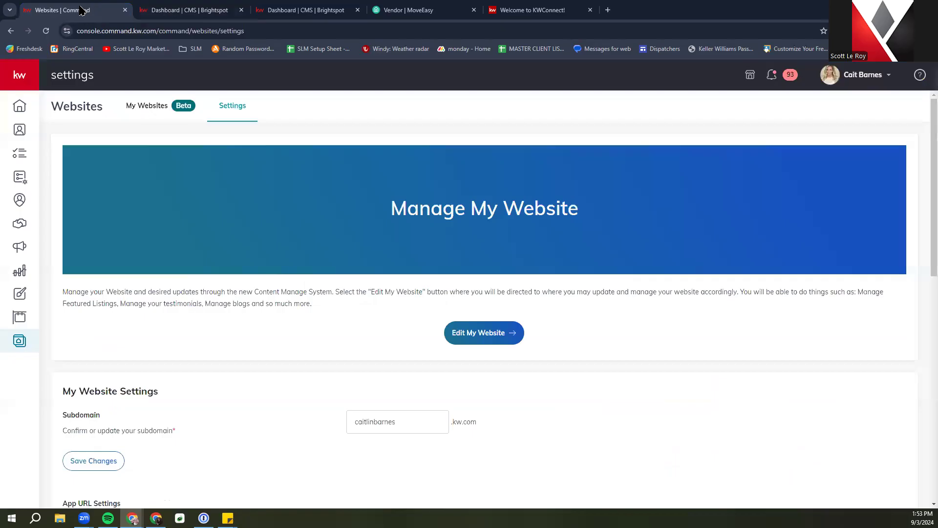
{"action": "left_click", "coordinate": [11, 344]}
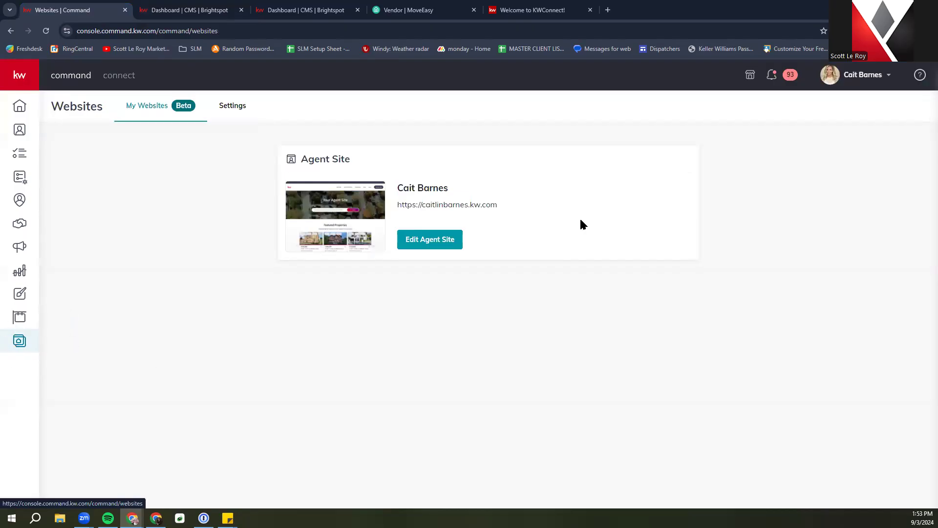
{"action": "left_click", "coordinate": [246, 112]}
{"action": "scroll", "coordinate": [444, 351], "scroll_direction": "down", "scroll_amount": 3}
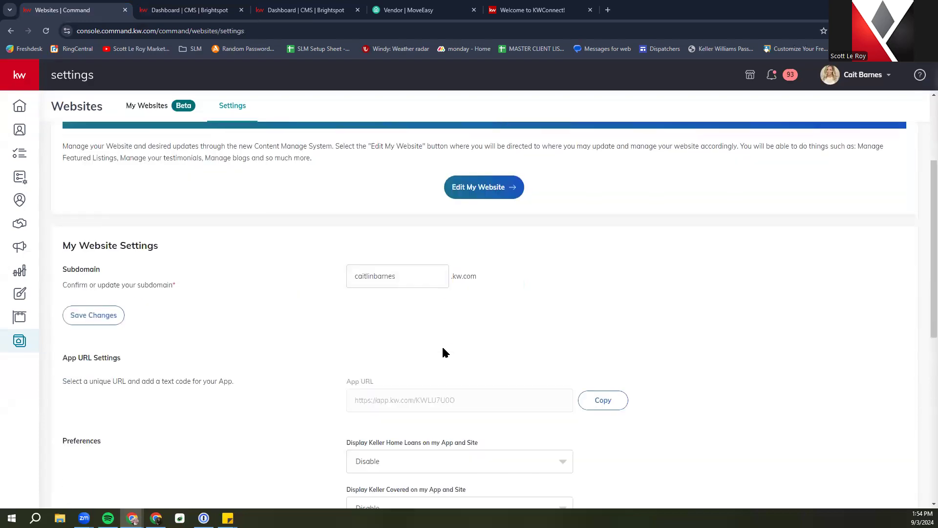
{"action": "scroll", "coordinate": [443, 351], "scroll_direction": "down", "scroll_amount": 8}
{"action": "scroll", "coordinate": [443, 350], "scroll_direction": "up", "scroll_amount": 1}
{"action": "scroll", "coordinate": [444, 351], "scroll_direction": "down", "scroll_amount": 1}
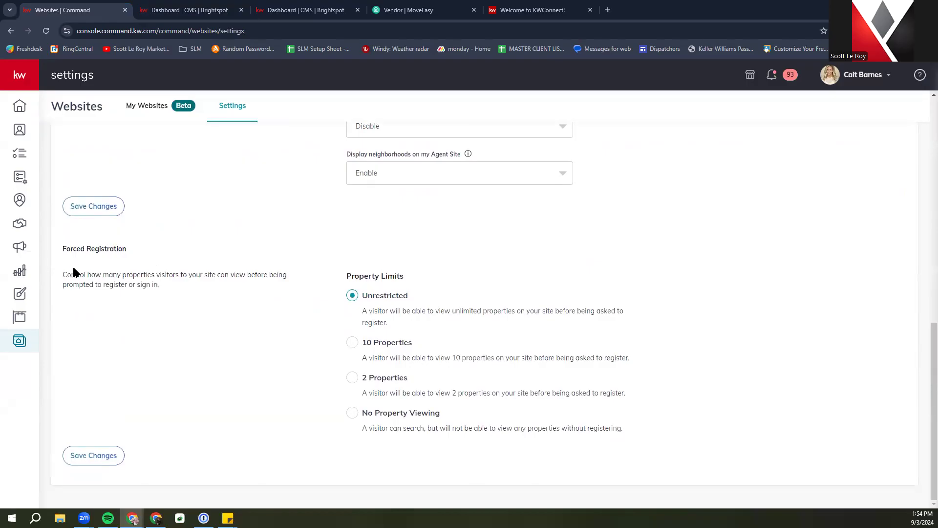
Switch back to the Brightspot CMS, open the Organization Site settings and set the Org Site Theme to KW Red Dark
{"action": "left_click", "coordinate": [183, 10]}
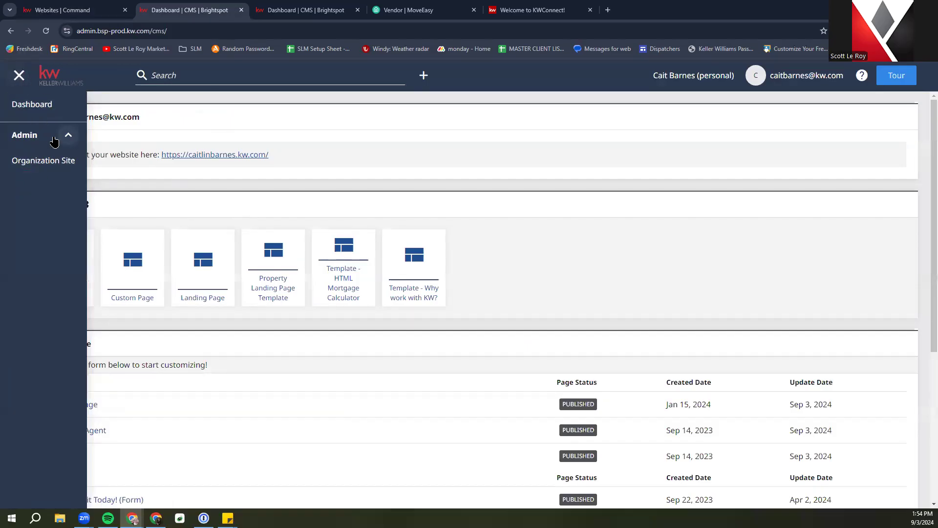
{"action": "left_click", "coordinate": [42, 162]}
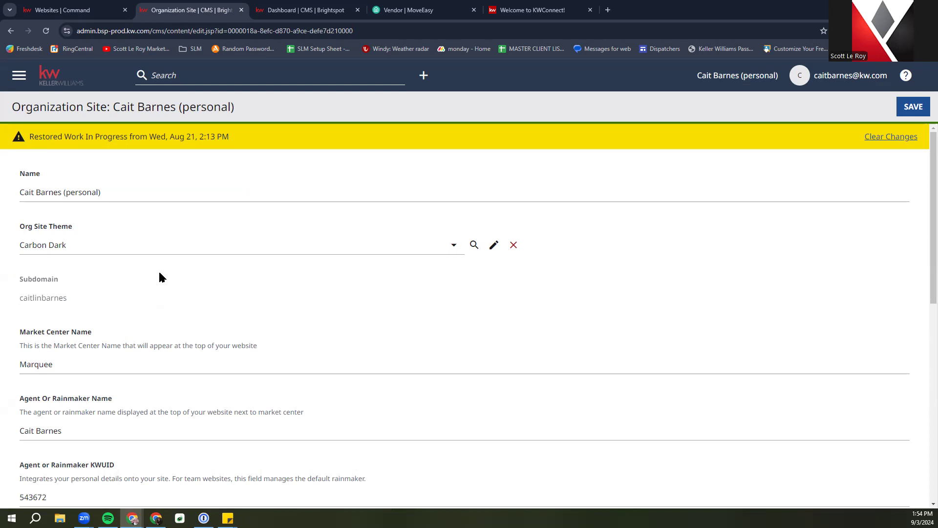
{"action": "left_click", "coordinate": [77, 243]}
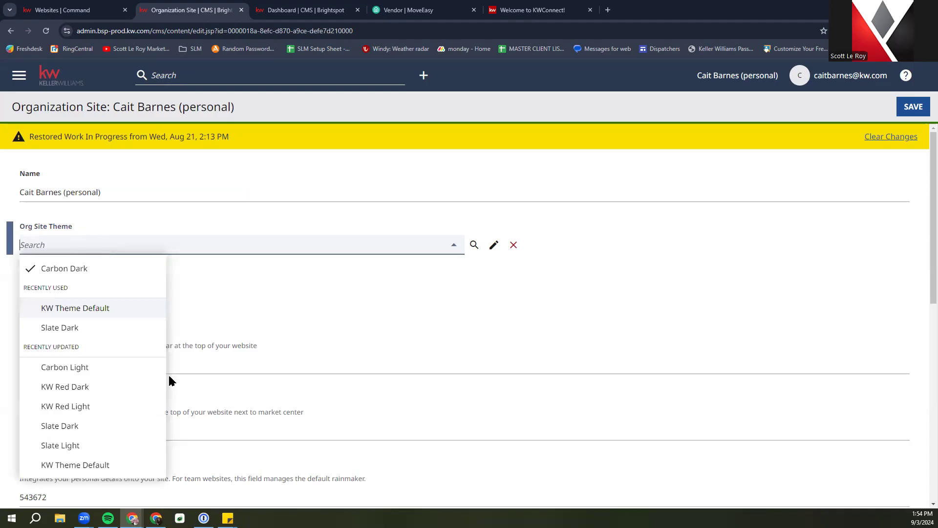
{"action": "left_click", "coordinate": [85, 388]}
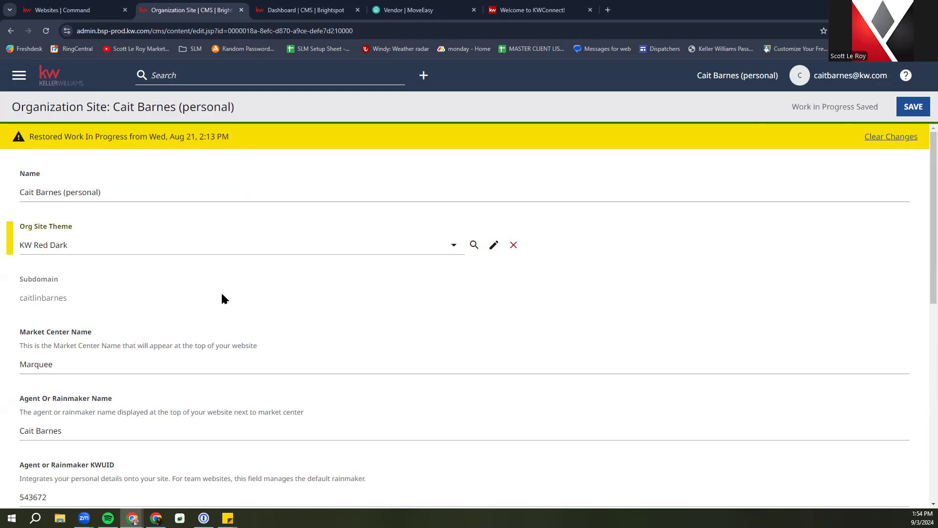
Review the Organization Site's market center, agent name, KWUID and Google Analytics Tag ID fields, plus its navigation source and links
{"action": "scroll", "coordinate": [224, 298], "scroll_direction": "down", "scroll_amount": 1}
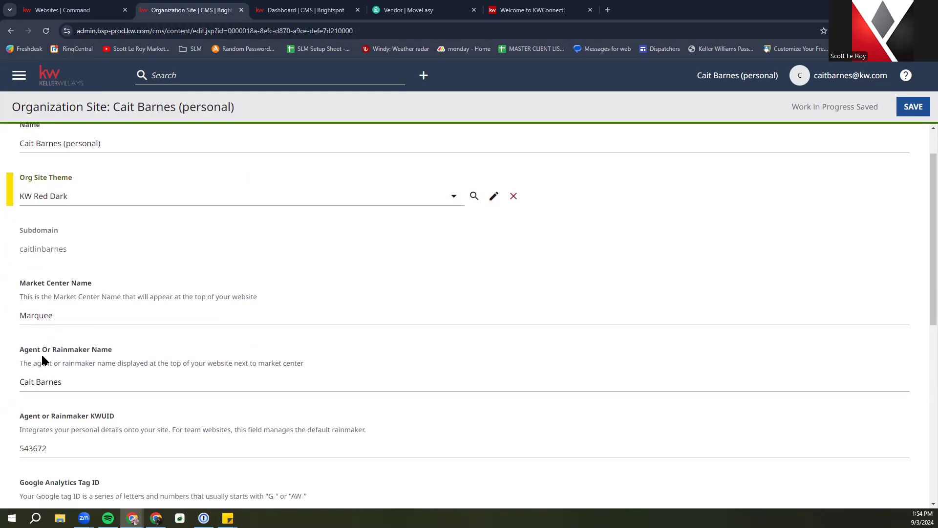
{"action": "scroll", "coordinate": [44, 359], "scroll_direction": "down", "scroll_amount": 2}
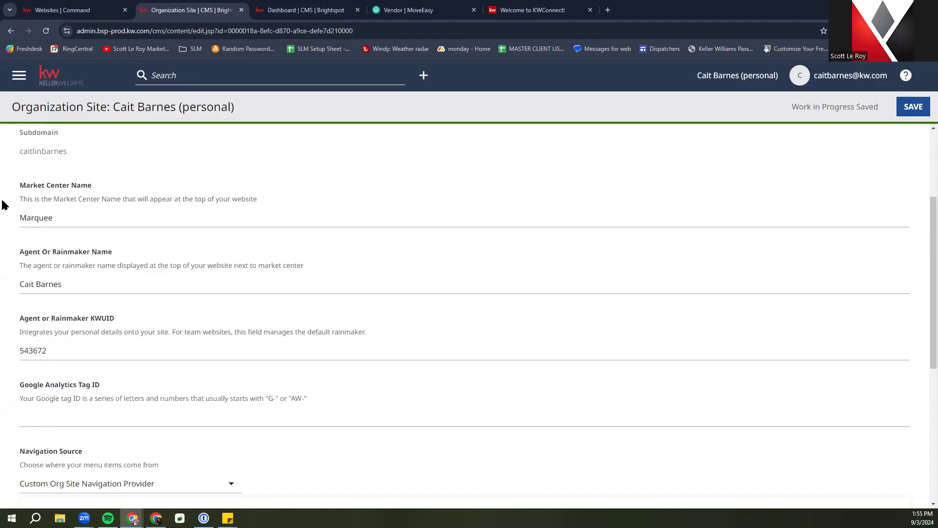
{"action": "left_click", "coordinate": [50, 408]}
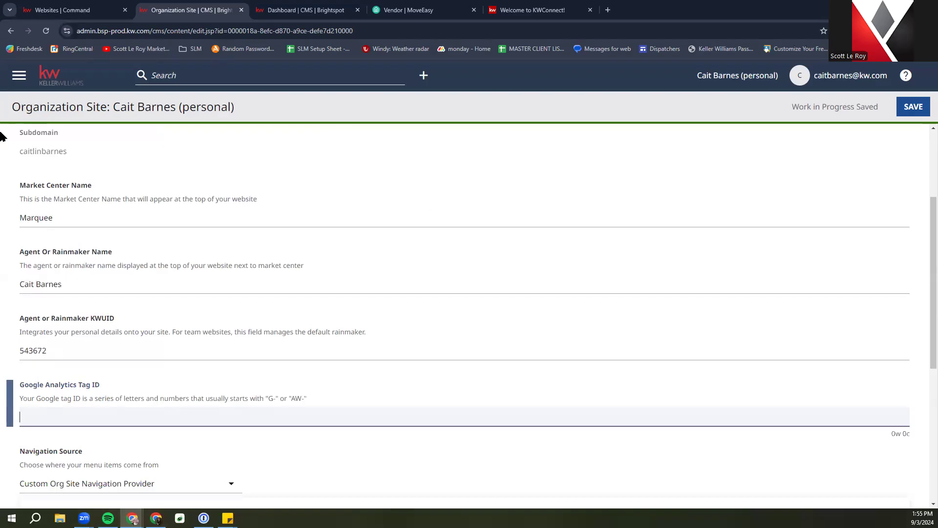
{"action": "scroll", "coordinate": [346, 156], "scroll_direction": "down", "scroll_amount": 2}
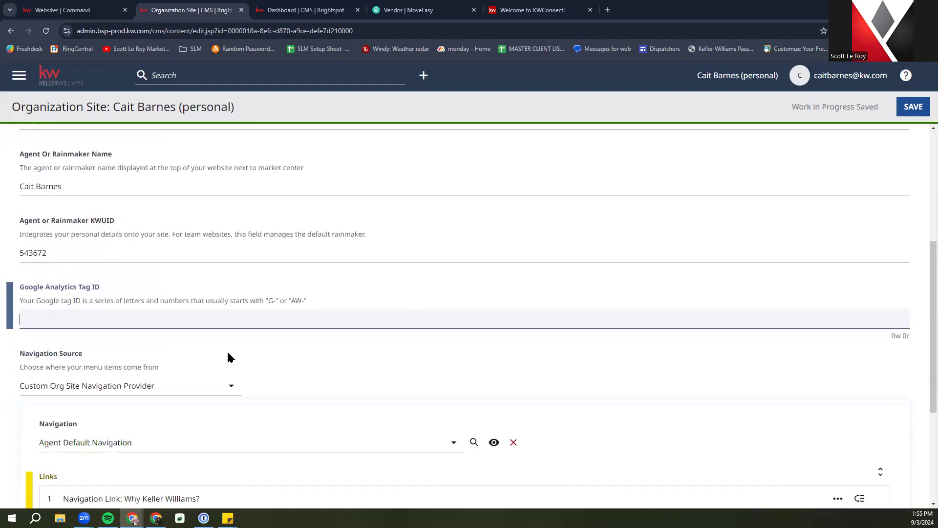
{"action": "scroll", "coordinate": [228, 357], "scroll_direction": "down", "scroll_amount": 1}
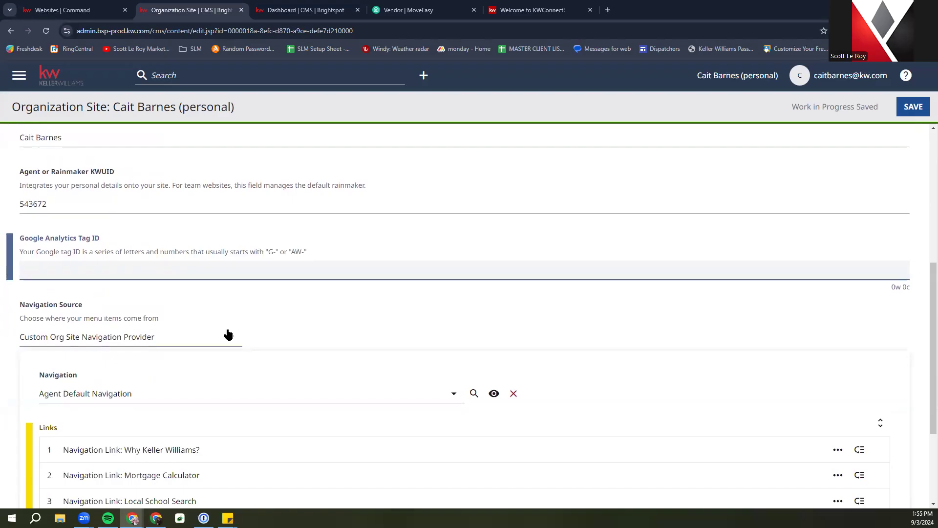
{"action": "scroll", "coordinate": [182, 311], "scroll_direction": "up", "scroll_amount": 1}
{"action": "scroll", "coordinate": [107, 338], "scroll_direction": "down", "scroll_amount": 3}
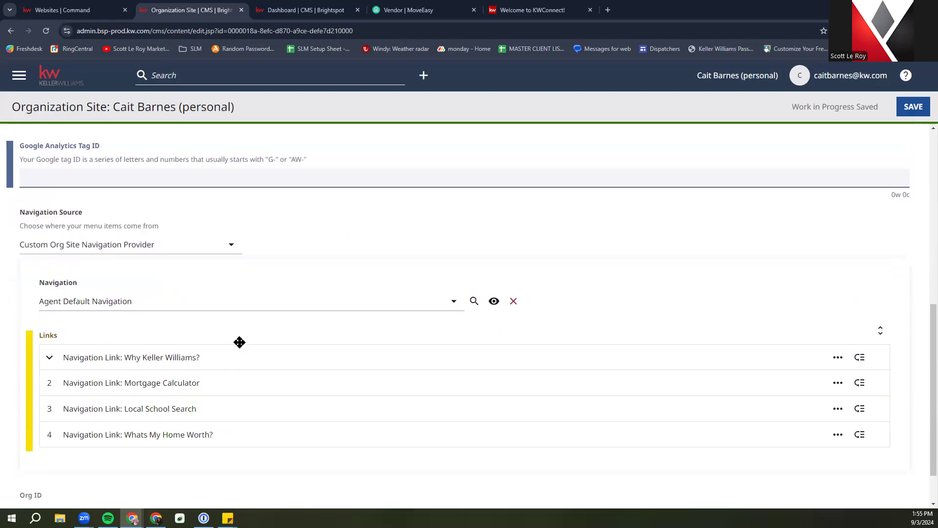